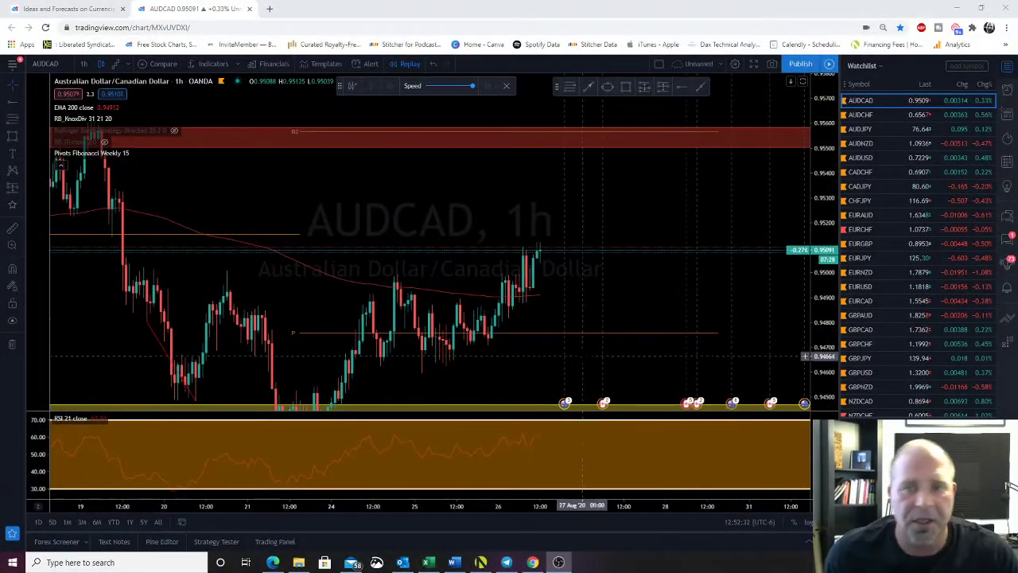
Enable the S1/R1 levels in the style settings of the weekly Fibonacci Pivots indicator and apply the change
drag(237, 244, 151, 220)
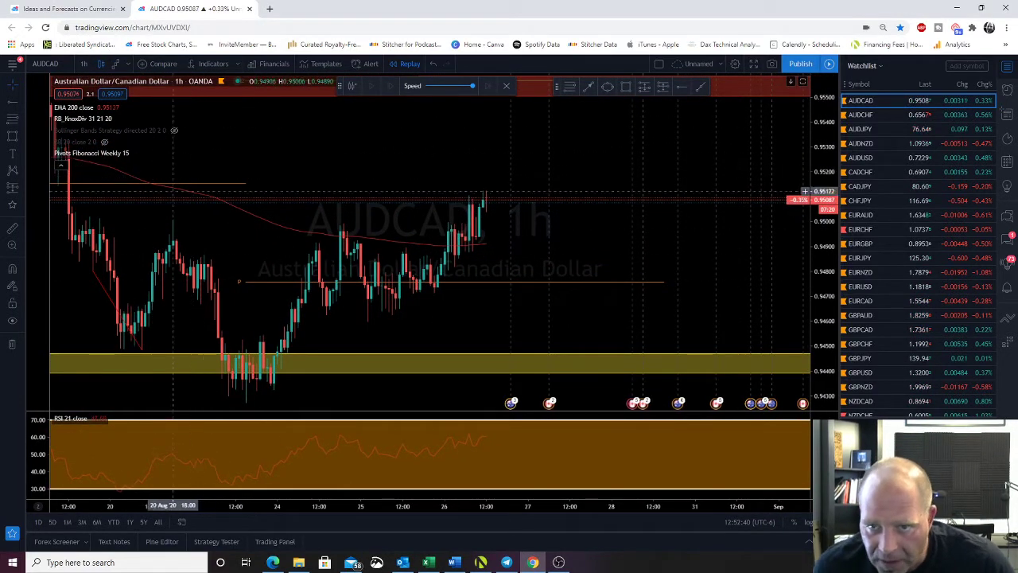
mouse_move(125, 119)
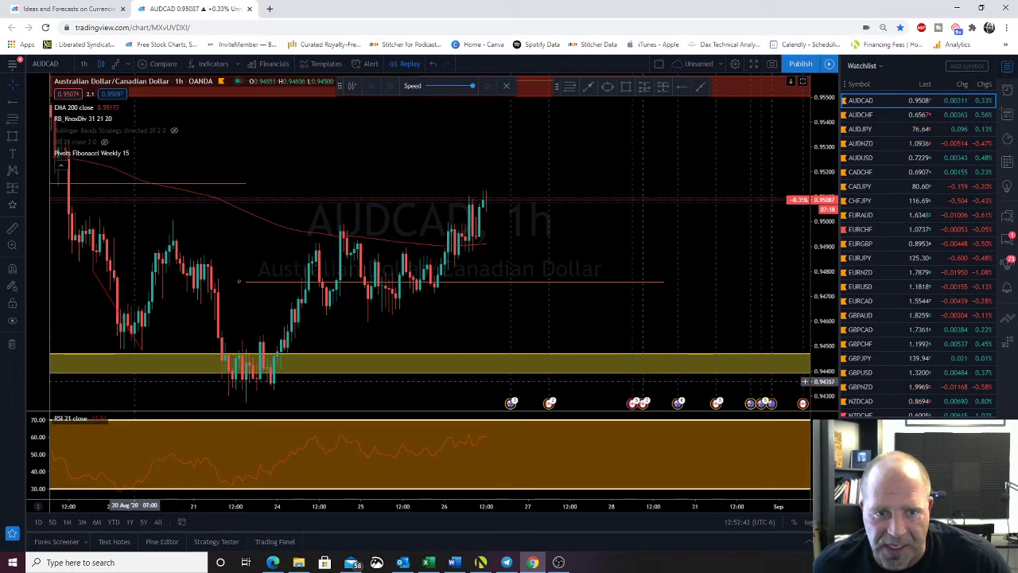
drag(174, 346, 236, 307)
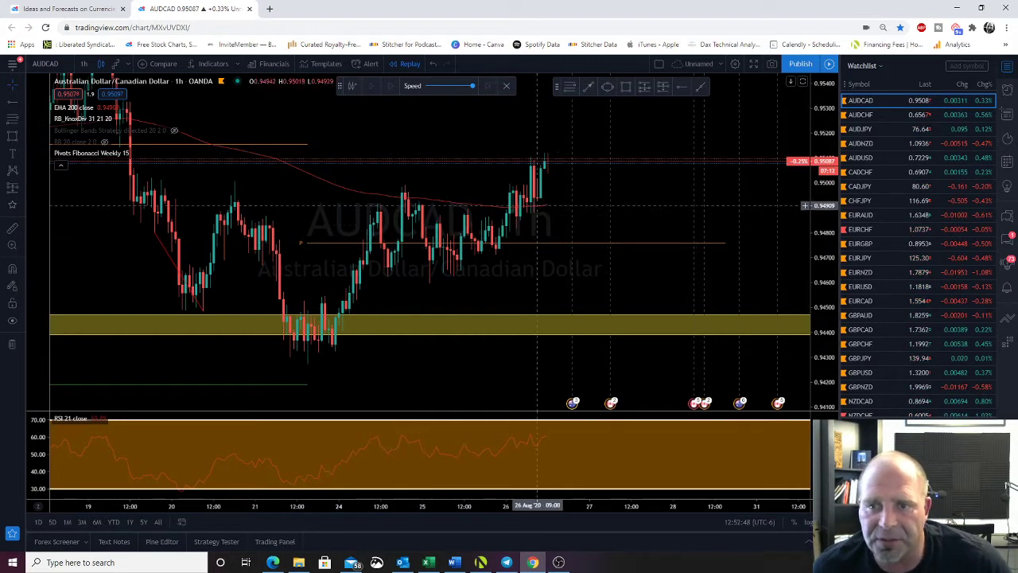
drag(548, 255, 421, 295)
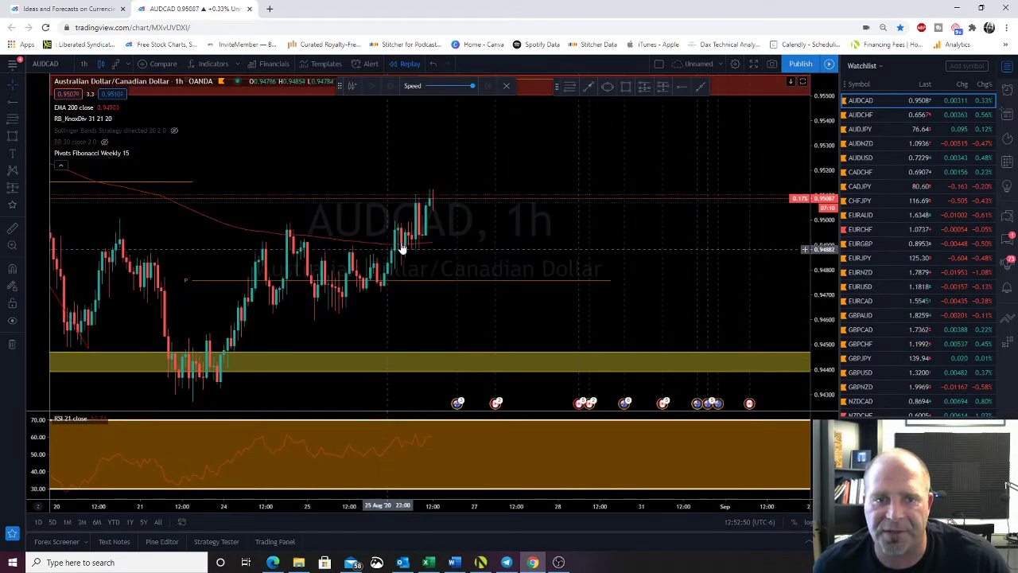
drag(501, 231, 515, 259)
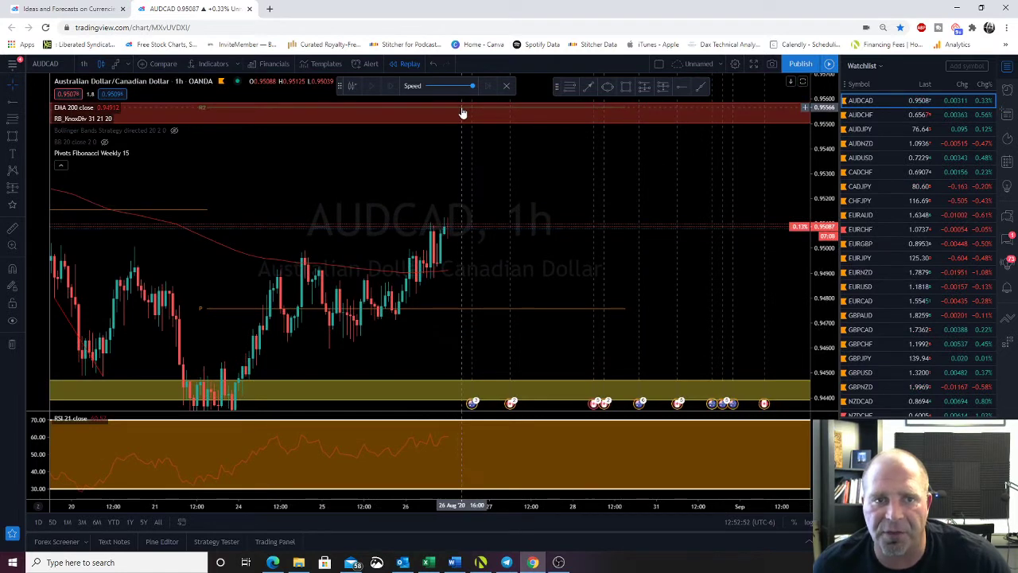
mouse_move(104, 135)
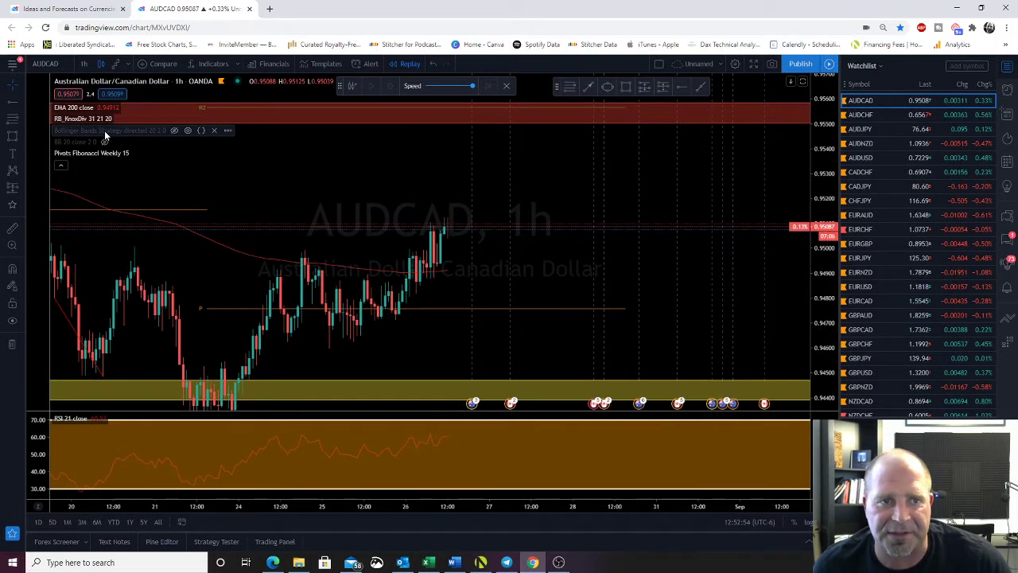
mouse_move(144, 154)
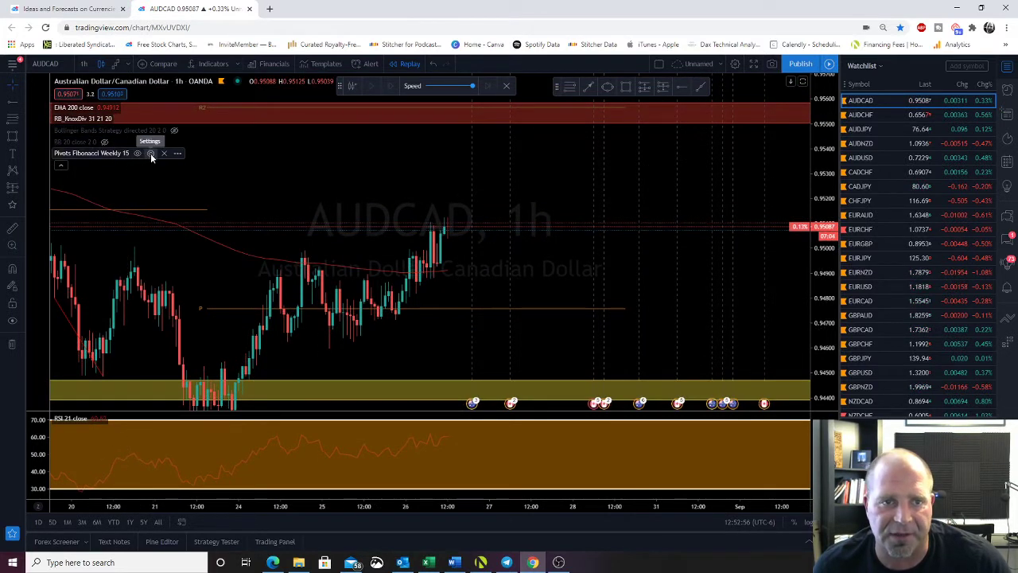
click(151, 154)
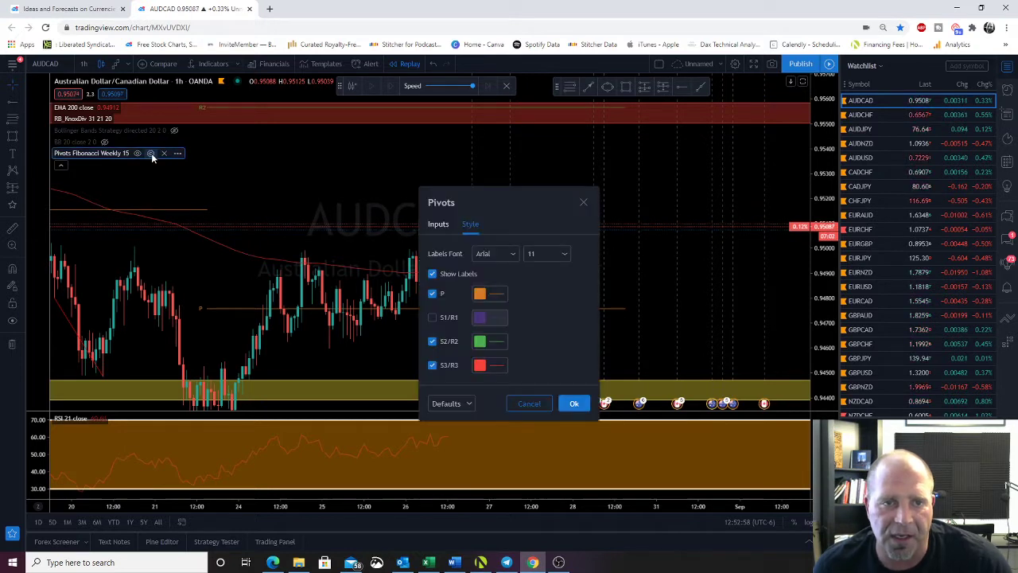
click(433, 319)
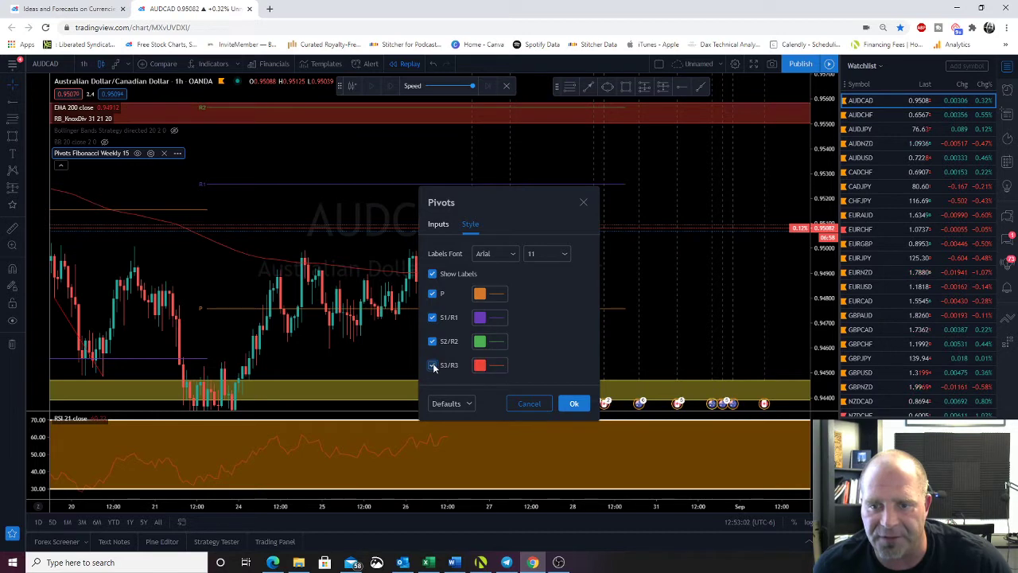
click(574, 403)
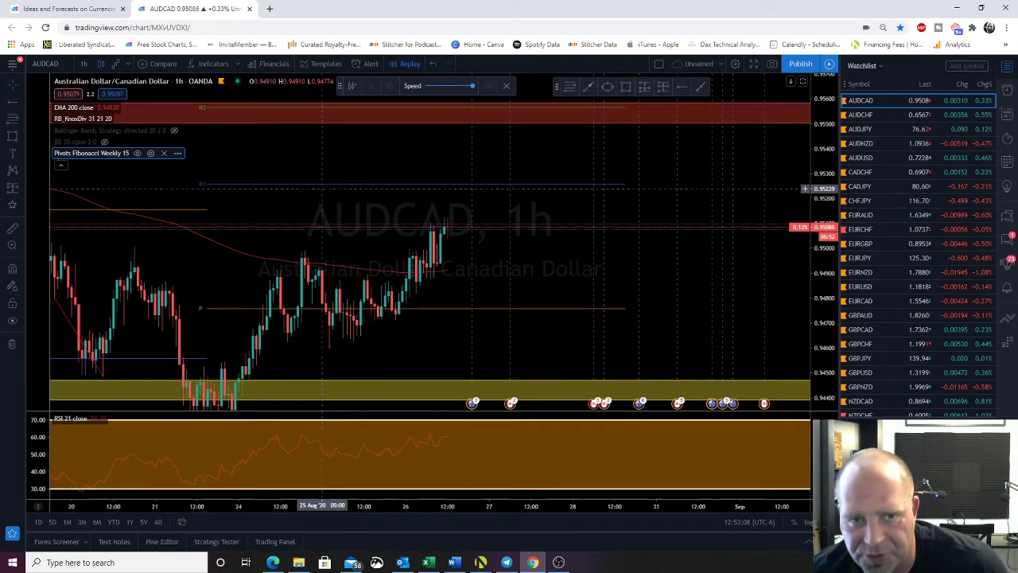
Draw an arrow from the latest AUDCAD candle at about 0.9507 up to just below R1 at about 0.9524
drag(324, 212, 381, 217)
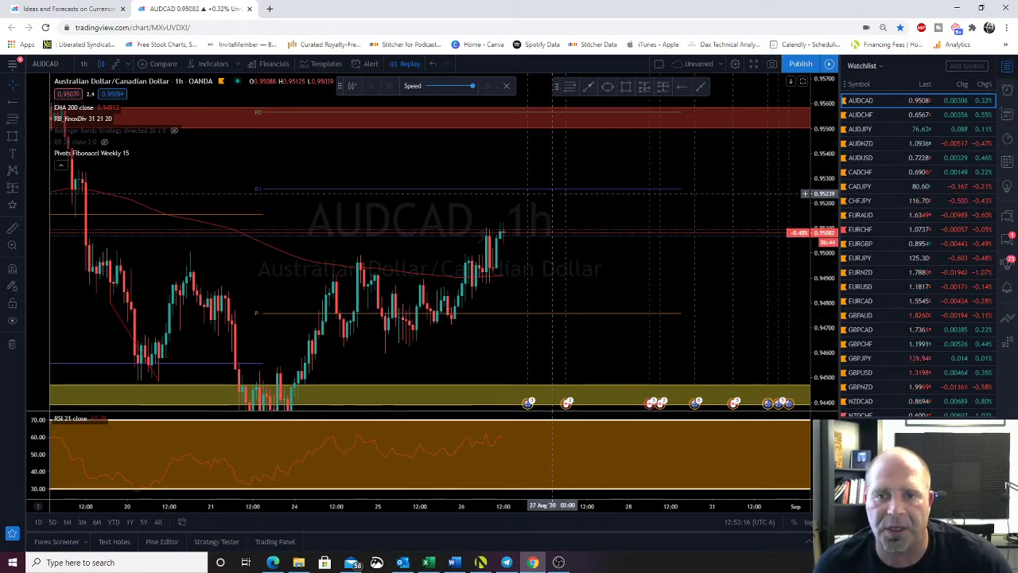
scroll(452, 277, right, 3)
scroll(451, 277, right, 1)
click(590, 86)
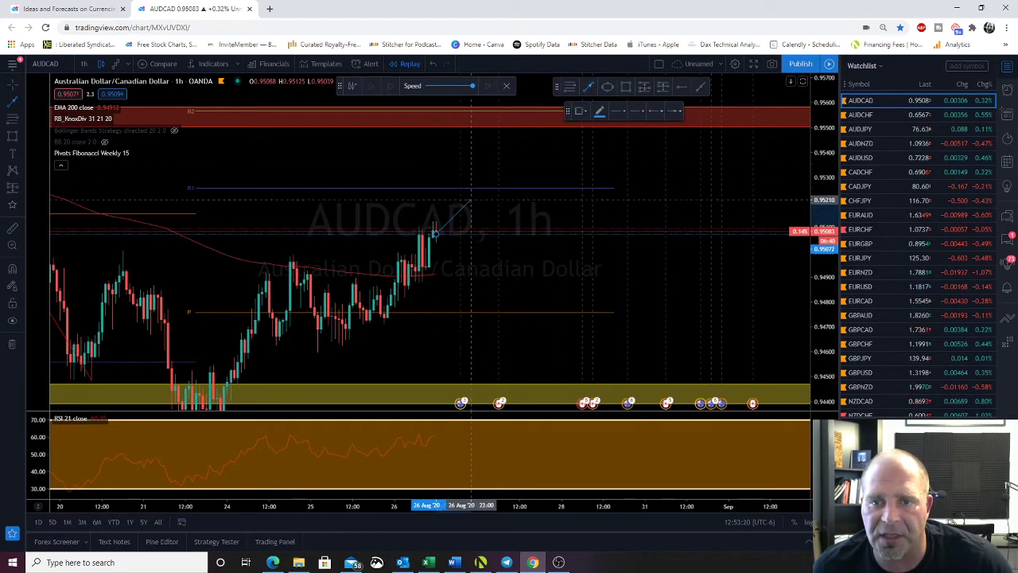
click(472, 189)
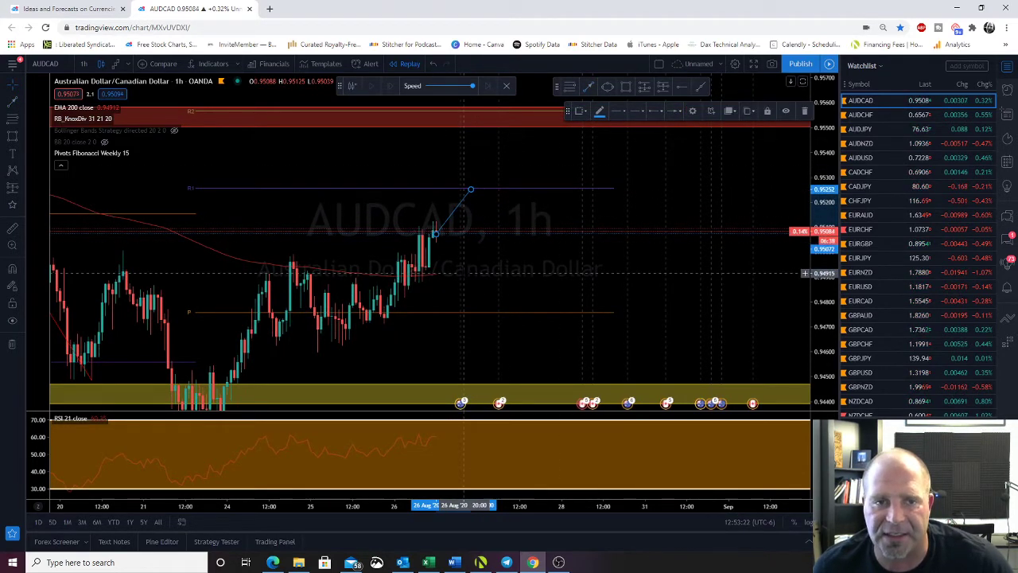
drag(464, 272, 457, 280)
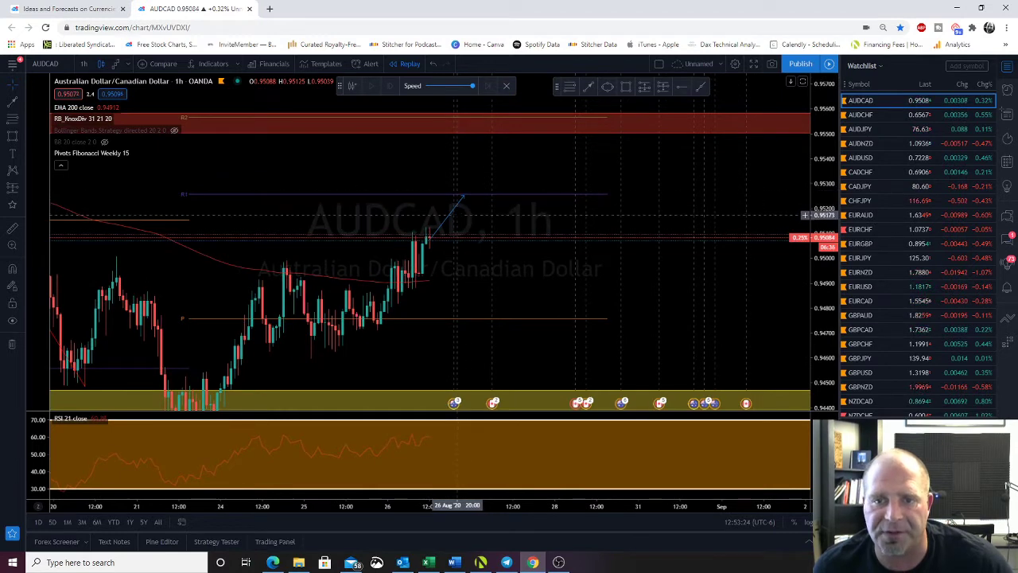
drag(464, 197, 451, 201)
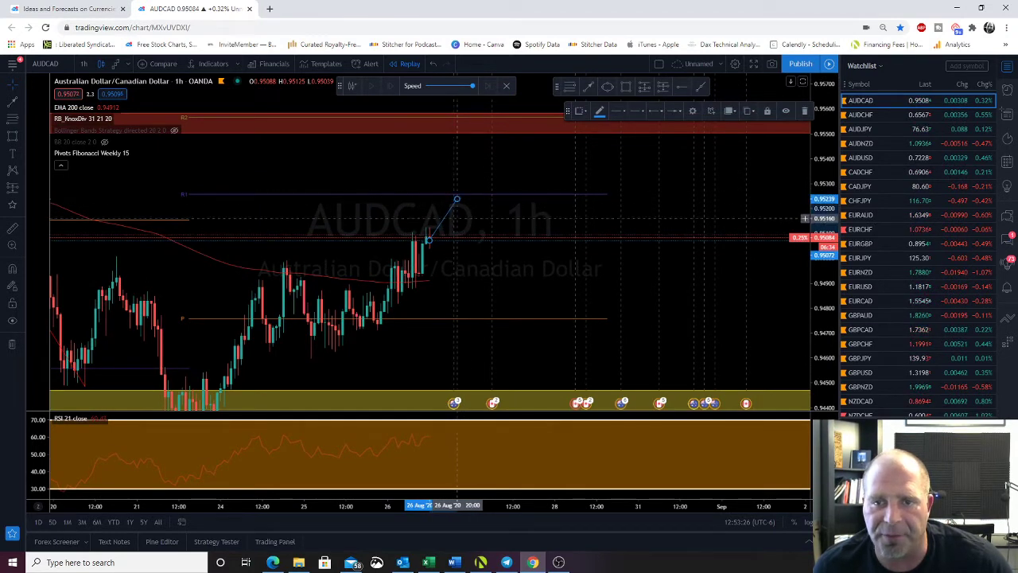
Draw a thin rectangle at about 0.9497–0.9499 from 19 Aug to 27 Aug and apply the bullish template to it
drag(454, 276, 553, 253)
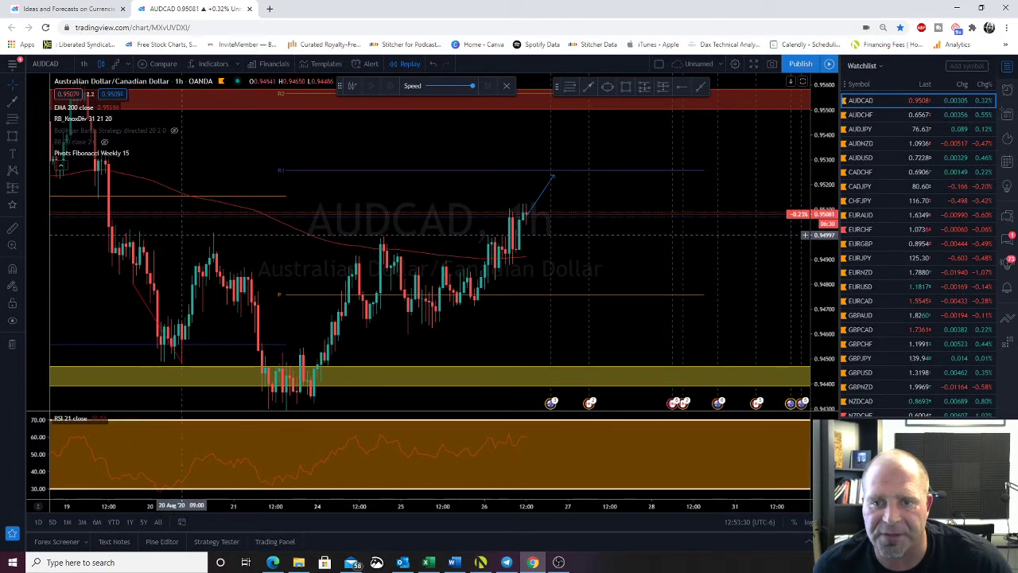
click(625, 87)
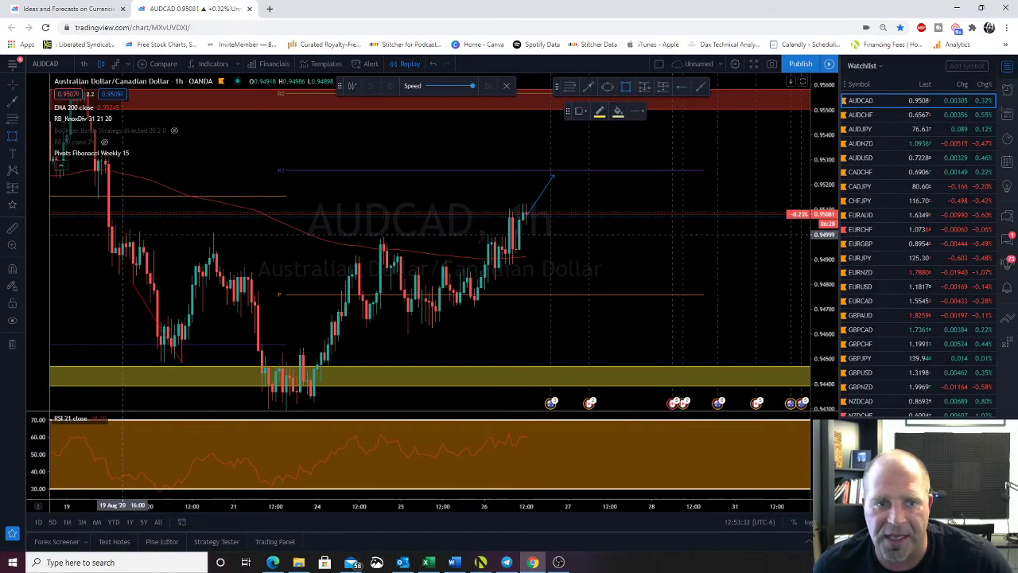
drag(120, 235, 591, 243)
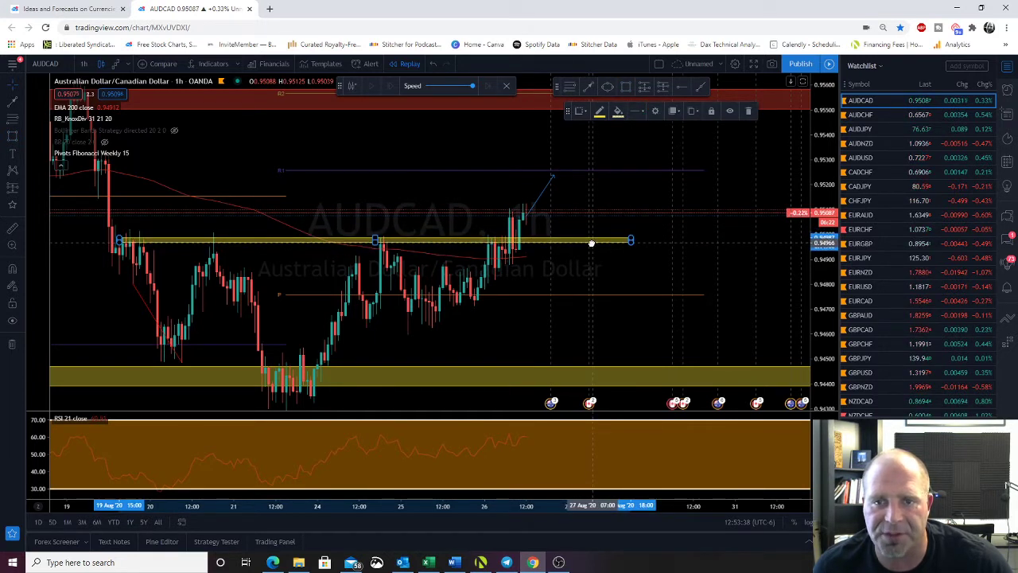
right_click(593, 249)
mouse_move(625, 252)
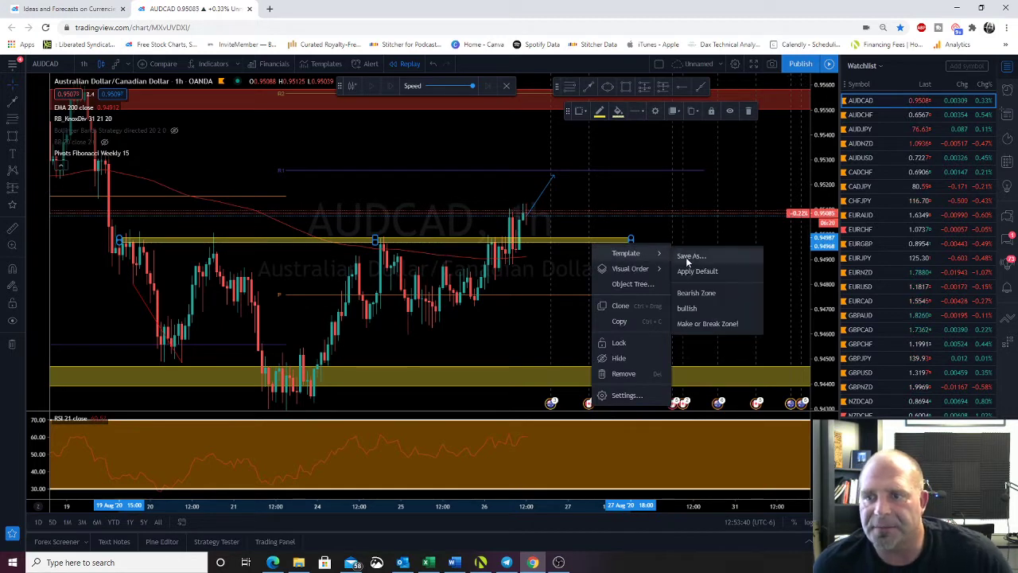
click(691, 309)
click(468, 327)
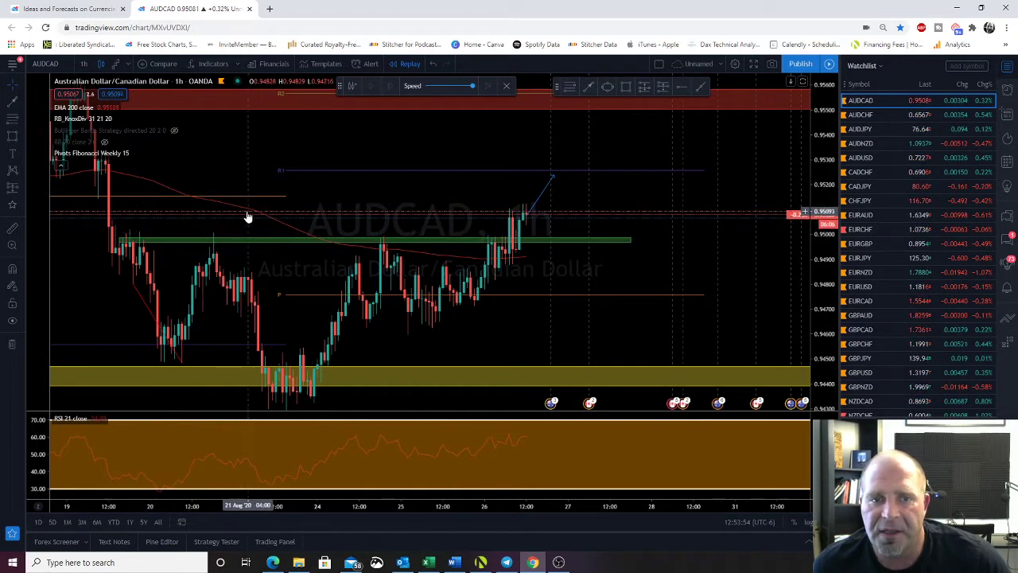
Adjust the tip of the AUDCAD arrow to about 0.9525, closer to the R1 line and slightly earlier in time
drag(290, 287, 179, 278)
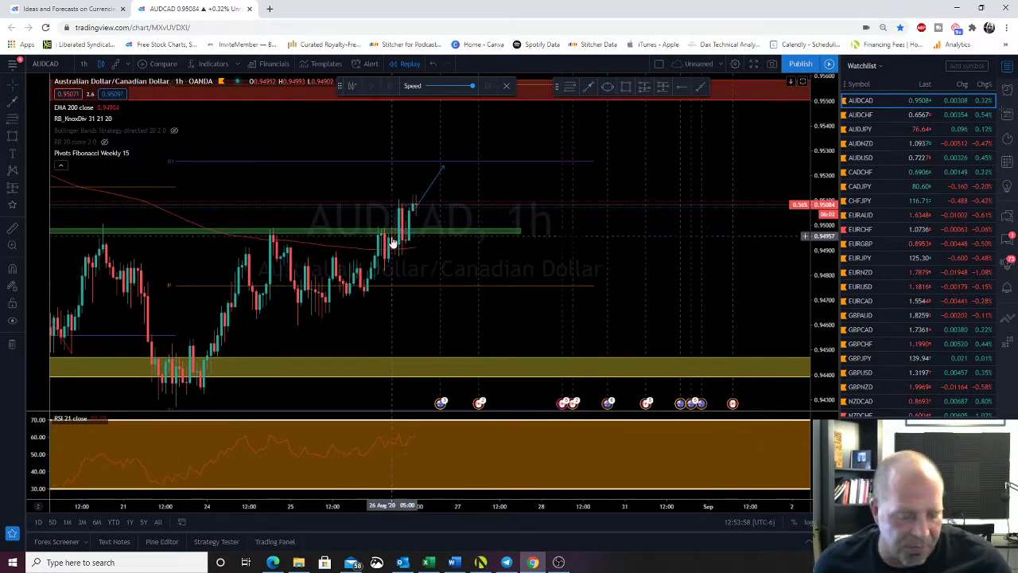
scroll(392, 243, up, 4)
drag(824, 231, 824, 156)
drag(349, 292, 379, 336)
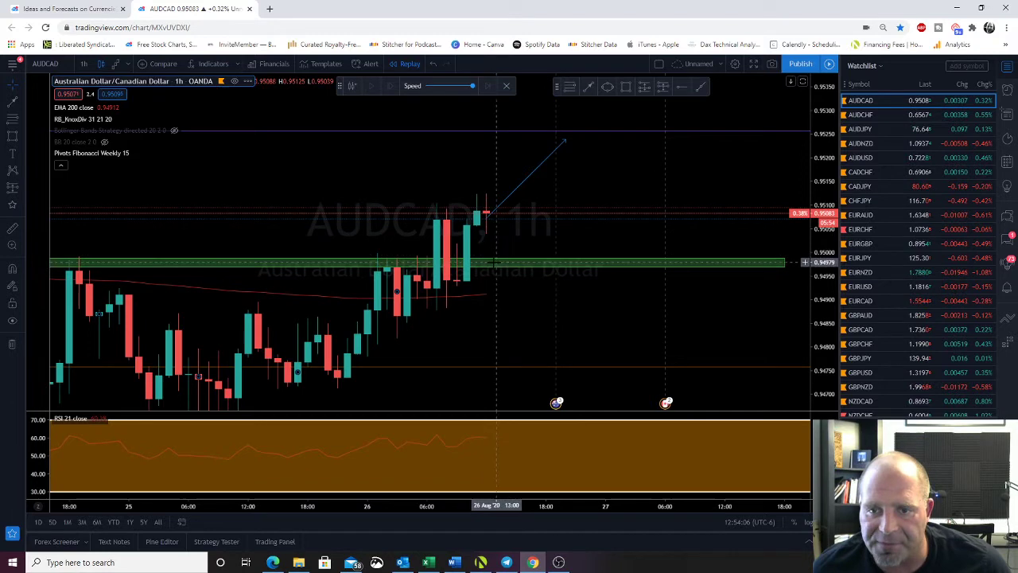
drag(506, 246, 419, 253)
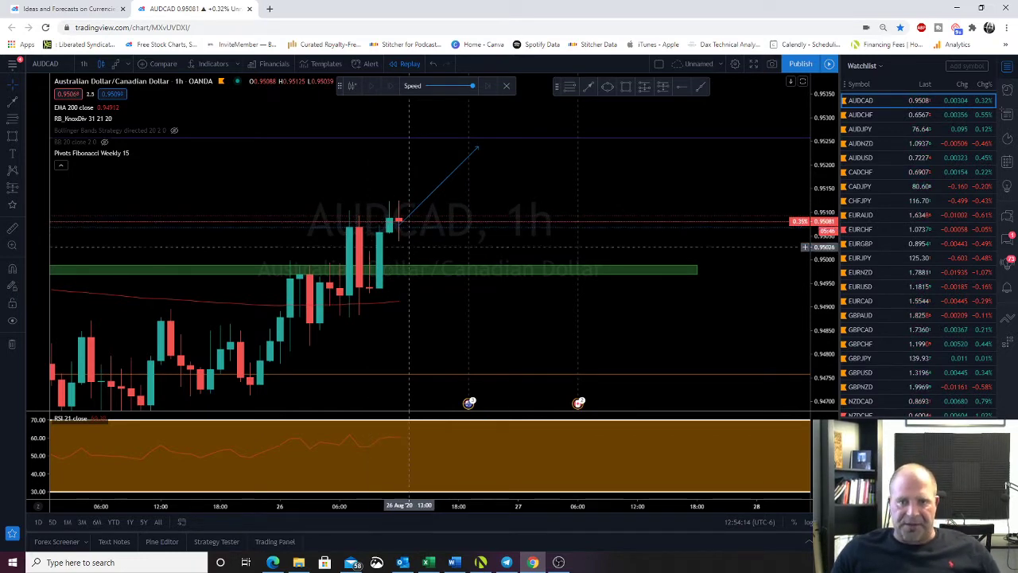
drag(402, 287, 491, 310)
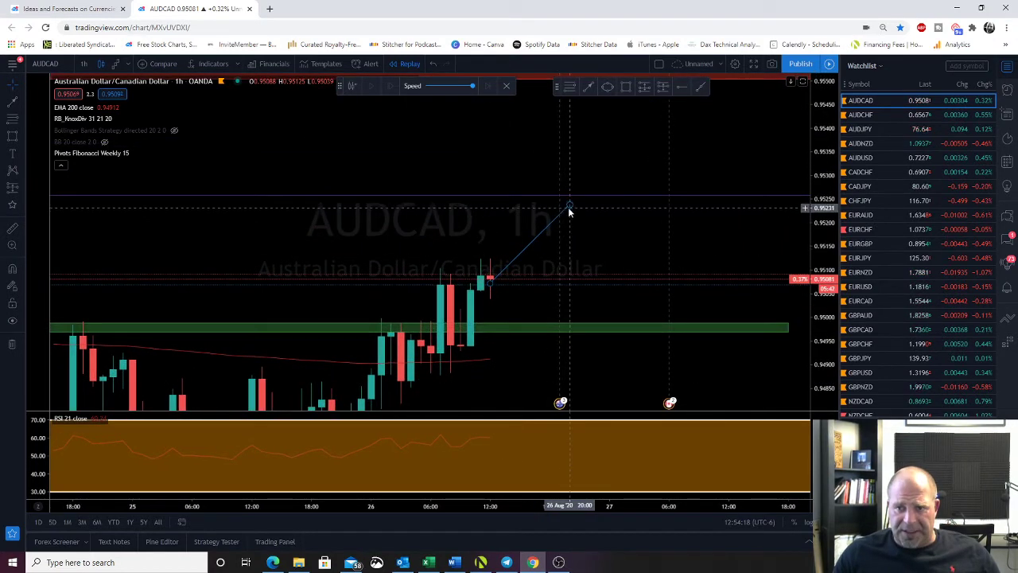
drag(569, 206, 560, 199)
Switch the chart to AUDCHF
drag(500, 349, 482, 319)
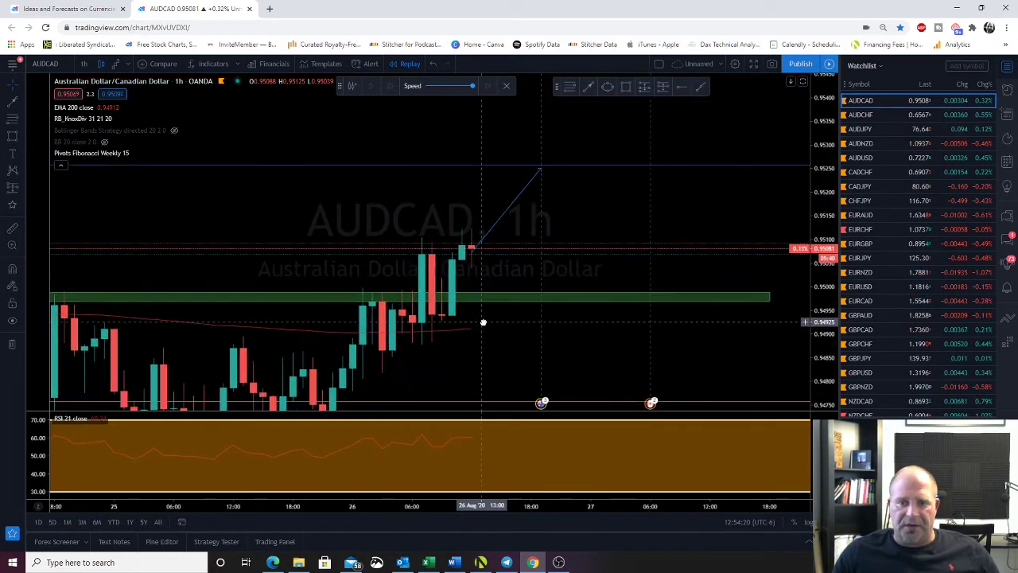
scroll(552, 297, down, 3)
scroll(552, 298, down, 2)
drag(815, 157, 826, 304)
click(861, 116)
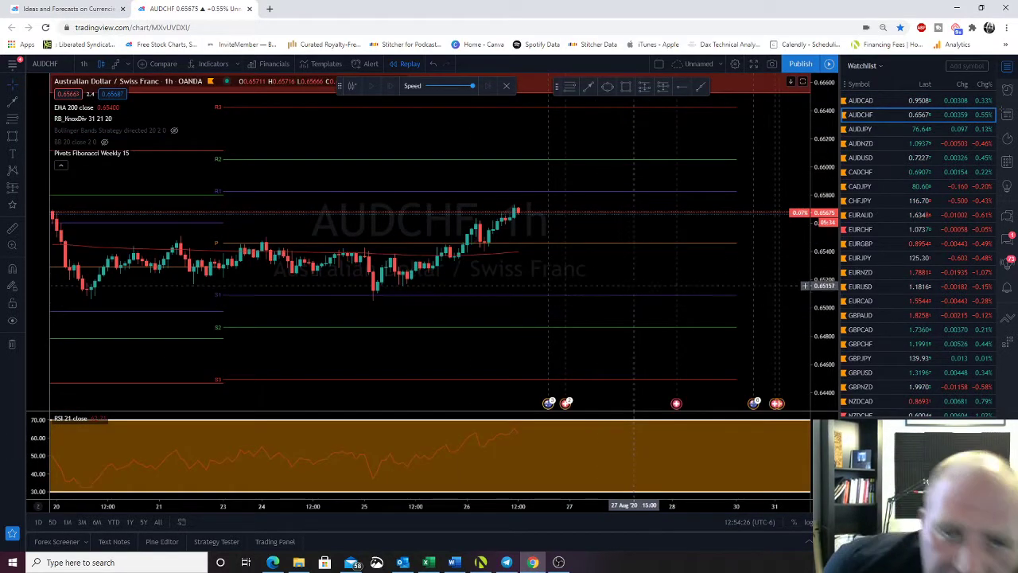
Examine the recent hourly AUDCHF price action around the weekly pivot, R1 and the 200 EMA
drag(818, 307, 800, 218)
scroll(401, 300, up, 5)
drag(572, 288, 560, 337)
scroll(402, 307, up, 3)
scroll(413, 313, down, 7)
scroll(413, 309, down, 2)
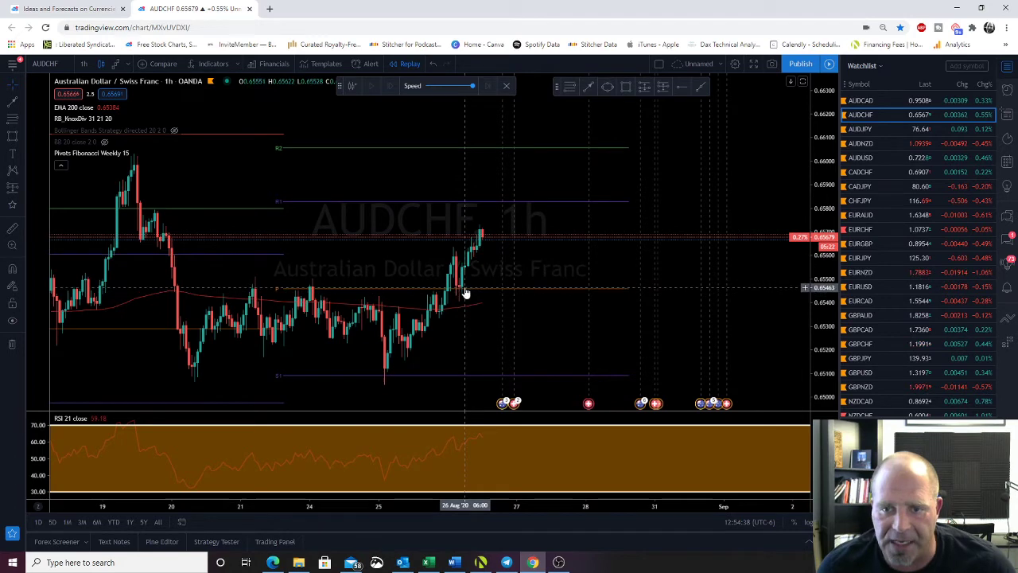
scroll(439, 309, up, 3)
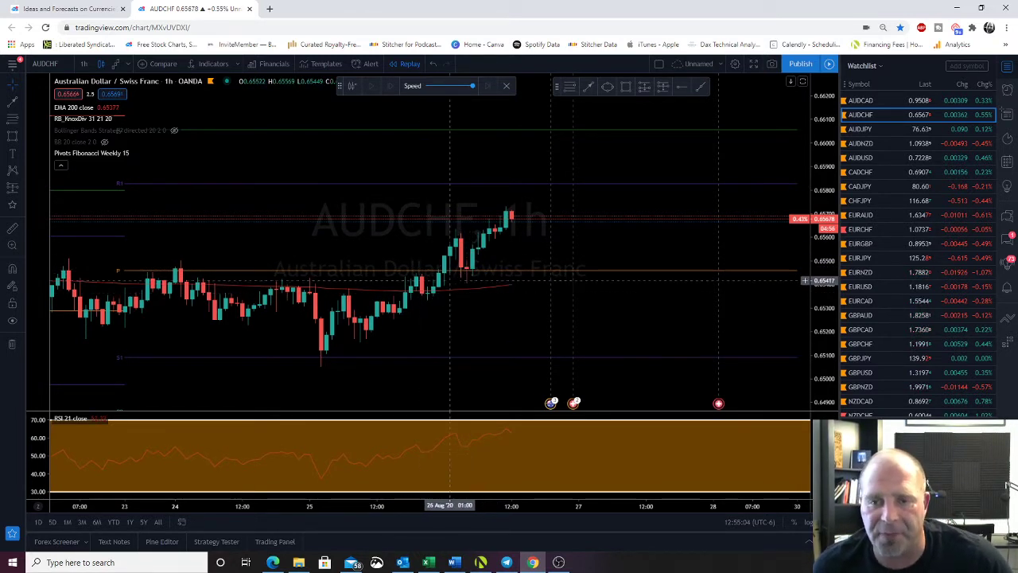
click(588, 86)
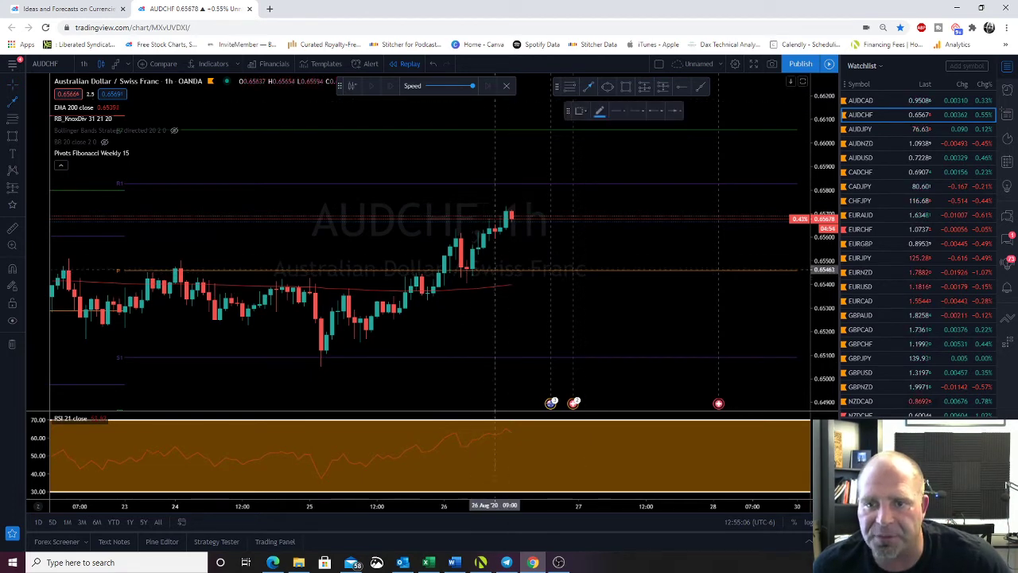
drag(477, 270, 534, 185)
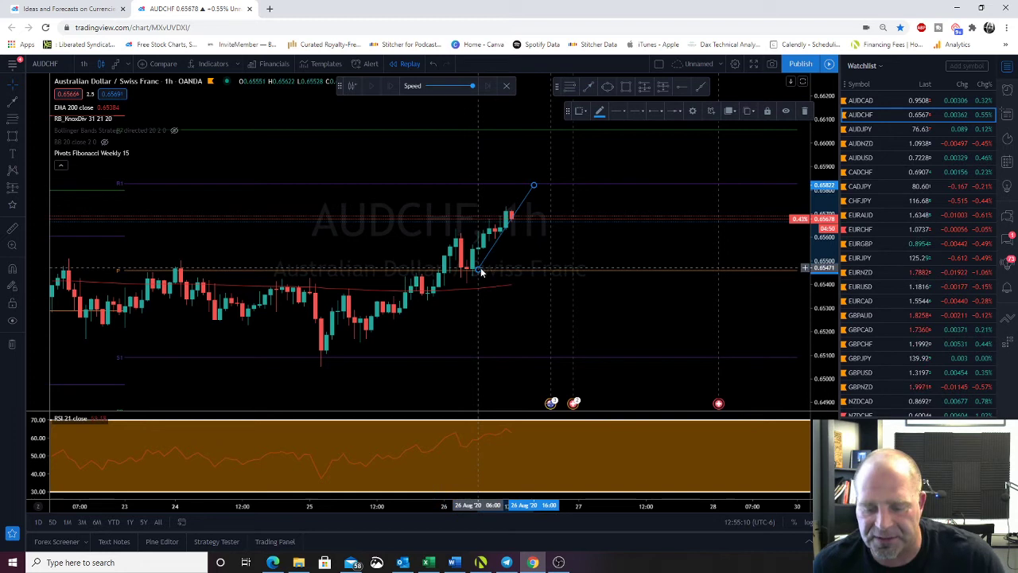
key(Delete)
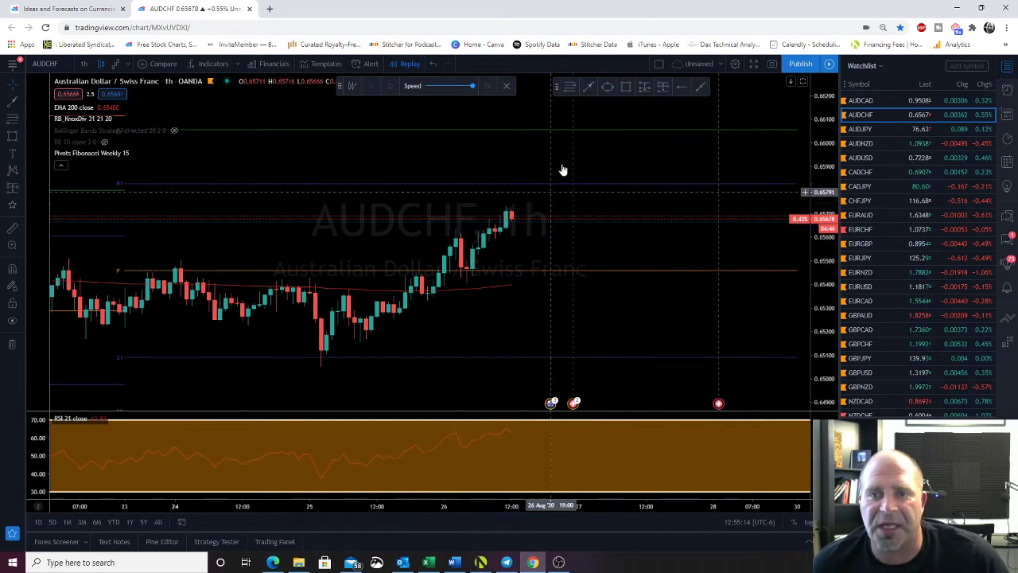
Draw an arrow from about 0.6565 up to R1 near 0.6582, and a thin rectangular zone at about 0.6561 starting on 26 Aug
click(588, 86)
drag(512, 226, 534, 185)
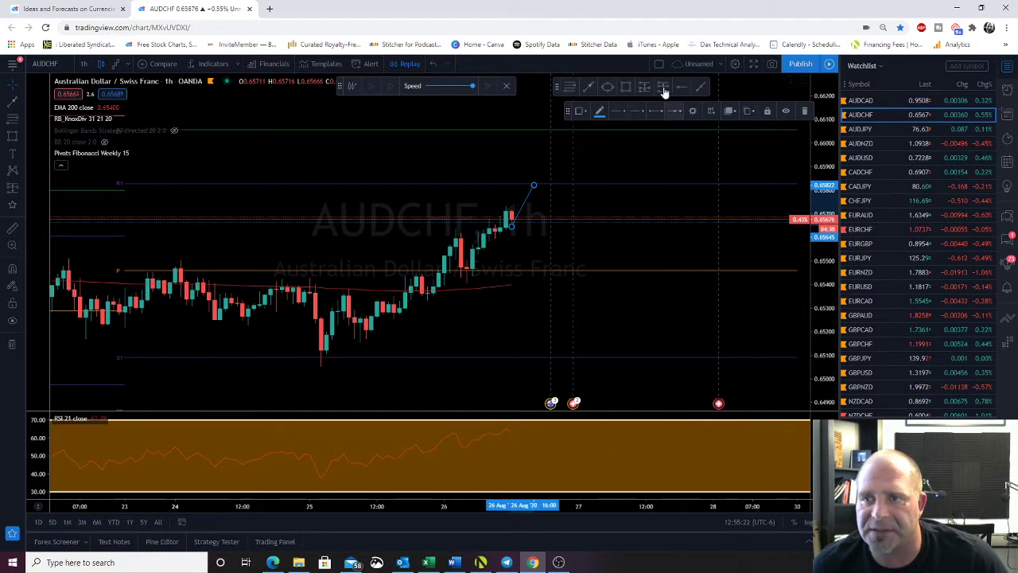
click(626, 87)
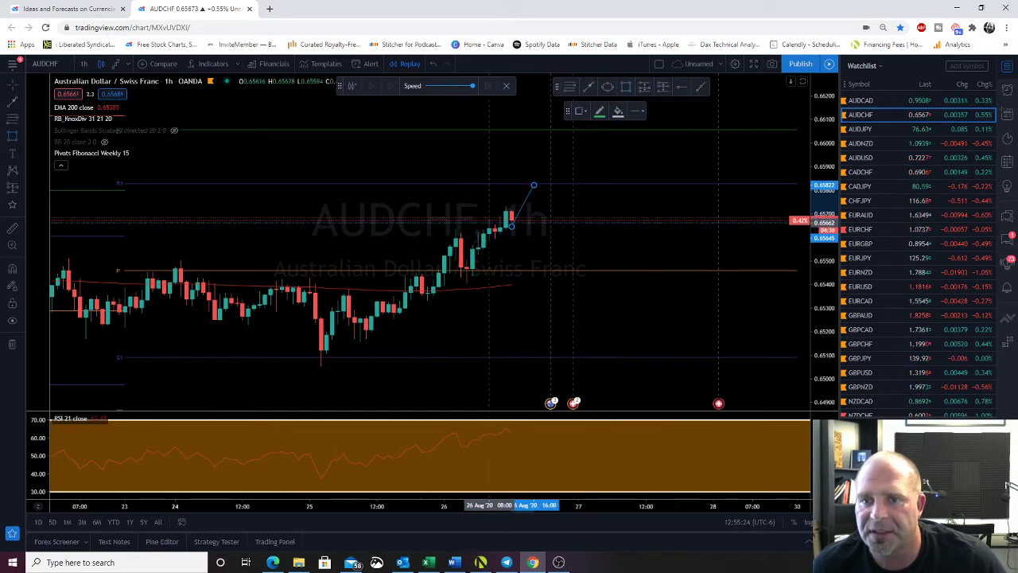
drag(444, 231, 624, 234)
Move the AUDCHF arrow so it starts at the green zone at about 0.6560 and ends at R1 at about 0.6583
drag(463, 267, 401, 262)
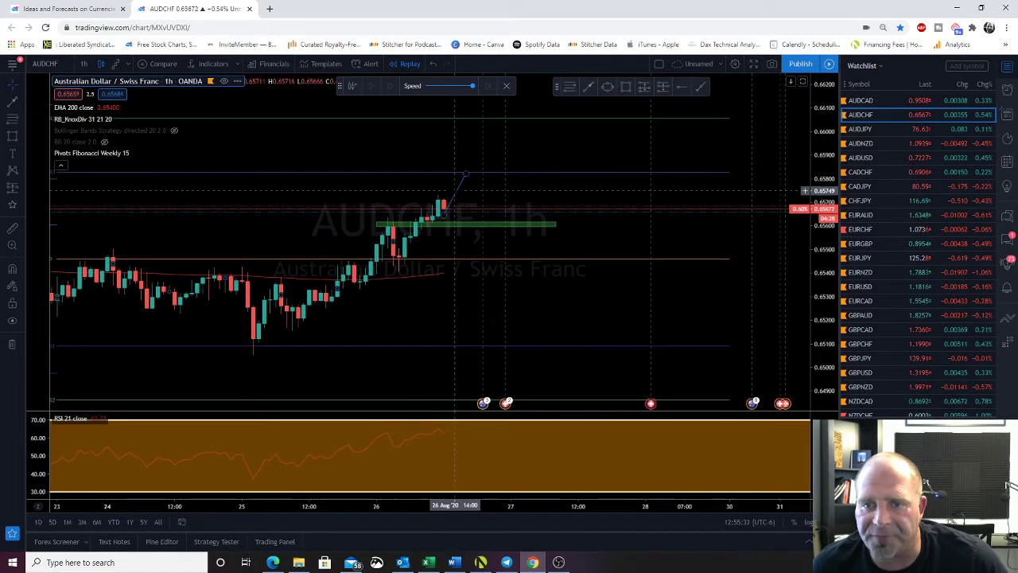
click(461, 198)
drag(460, 198, 472, 180)
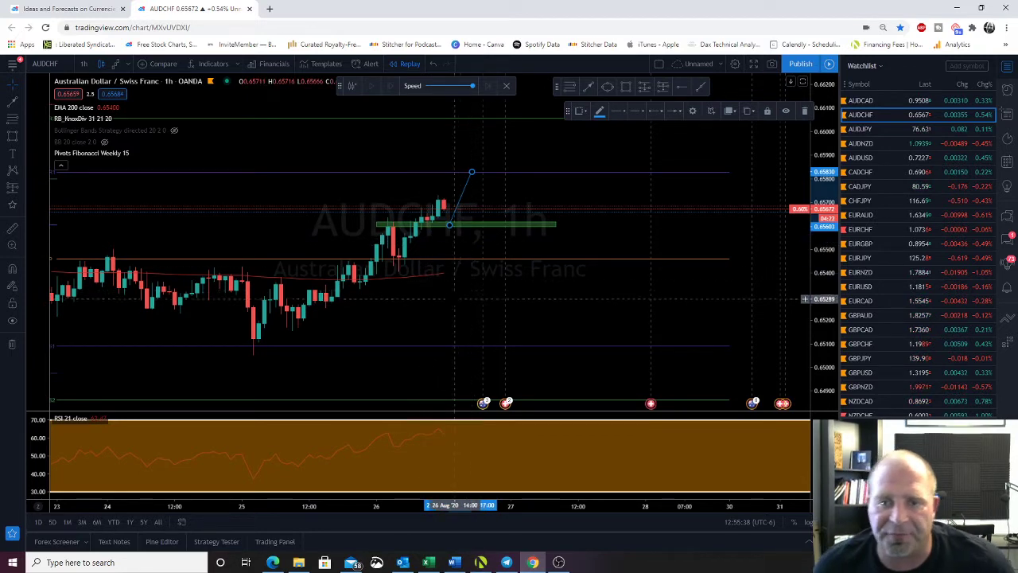
Examine the AUDCHF upward arrow and green support zone against the surrounding weekly pivot levels and 200 EMA
drag(451, 299, 543, 294)
drag(822, 313, 822, 273)
drag(584, 286, 524, 260)
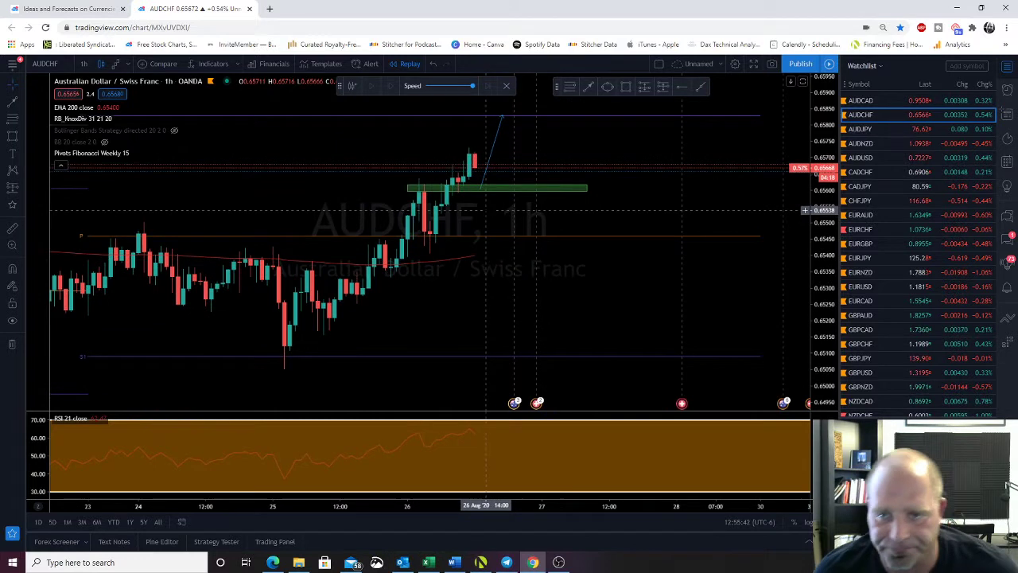
click(496, 188)
right_click(498, 189)
click(482, 207)
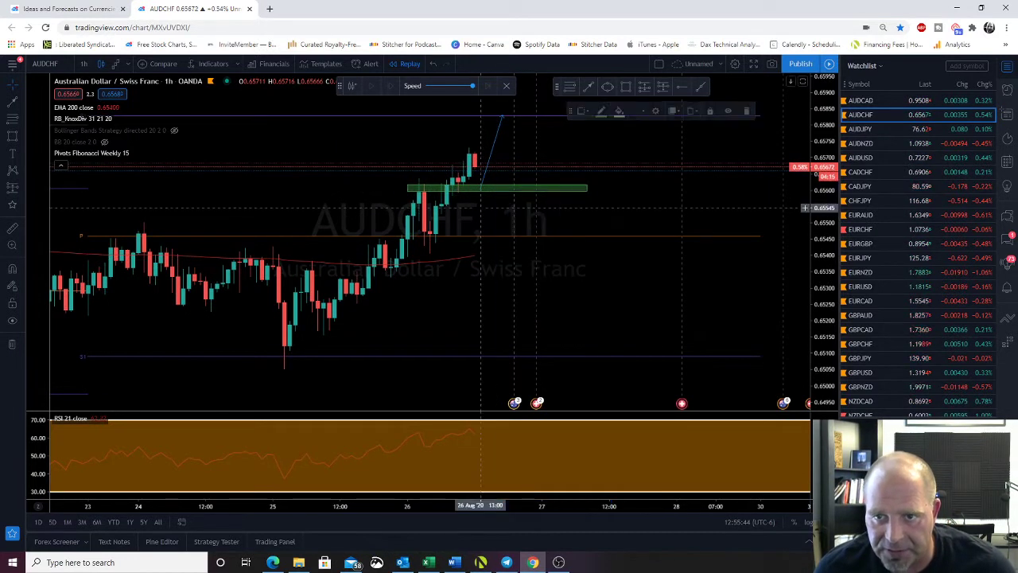
right_click(501, 196)
click(469, 207)
drag(501, 269, 572, 278)
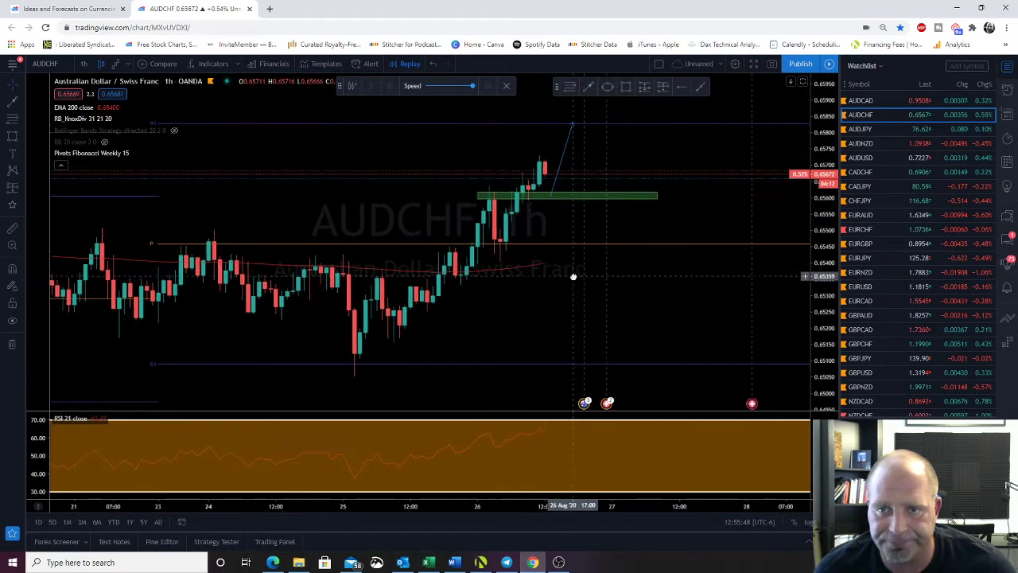
drag(821, 204, 823, 244)
Switch the chart to AUDJPY and anchor the downward arrow's start at the latest candle near R2, about 76.68
click(859, 130)
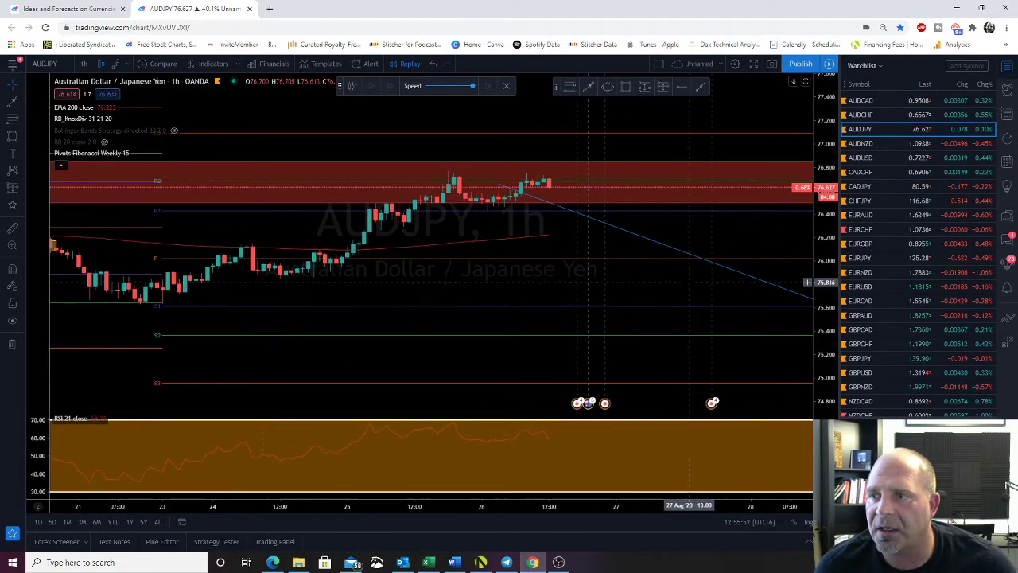
scroll(322, 256, down, 3)
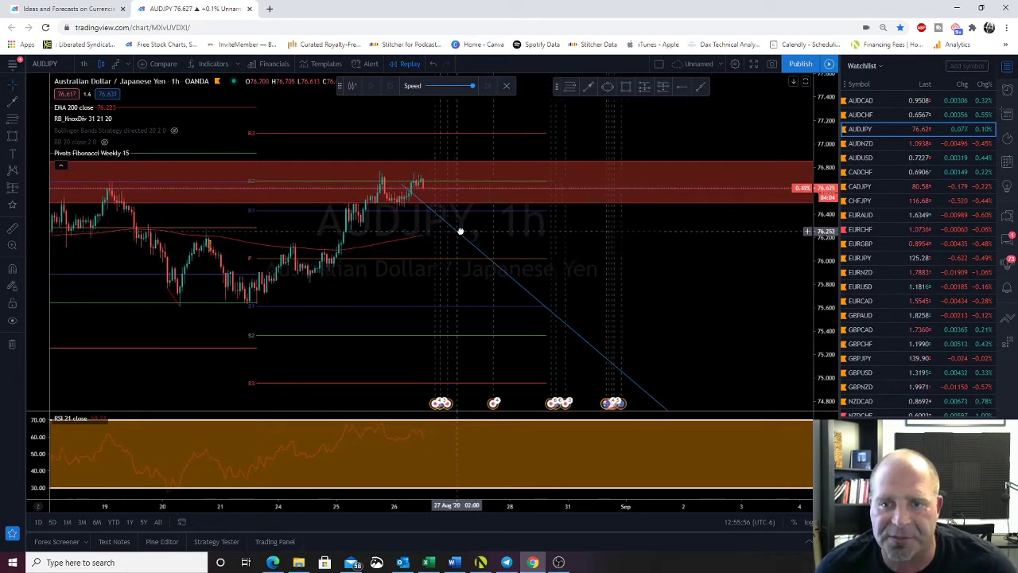
drag(444, 241, 469, 233)
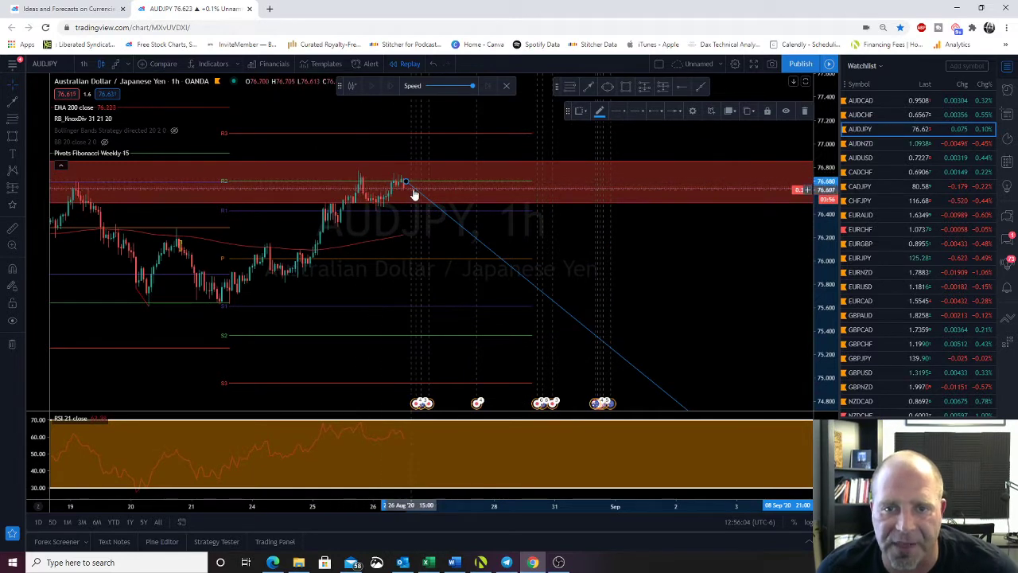
mouse_move(406, 182)
mouse_down()
mouse_move(416, 184)
mouse_move(403, 181)
mouse_up()
click(409, 255)
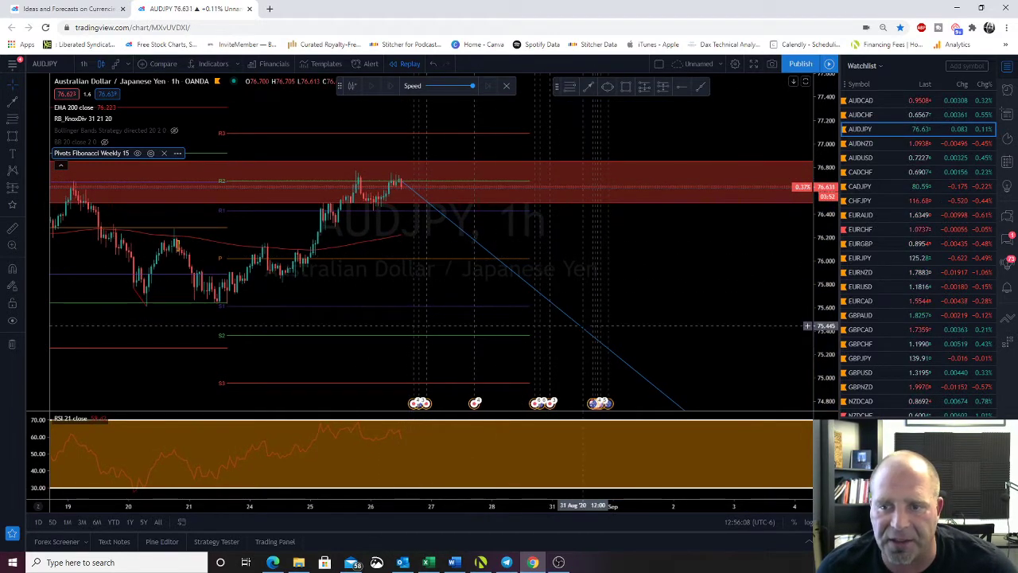
Shorten the AUDJPY downward arrow so it ends at the weekly pivot, at about 76.02 on 27 Aug
scroll(588, 337, down, 4)
drag(664, 389, 464, 295)
drag(823, 261, 822, 277)
drag(573, 390, 545, 241)
drag(519, 353, 334, 95)
drag(374, 159, 550, 390)
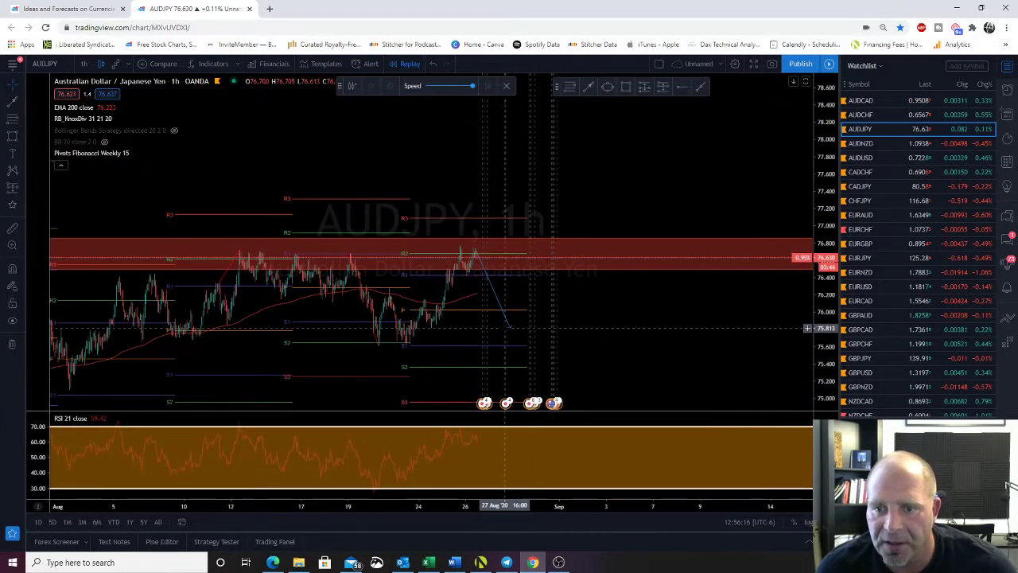
click(500, 311)
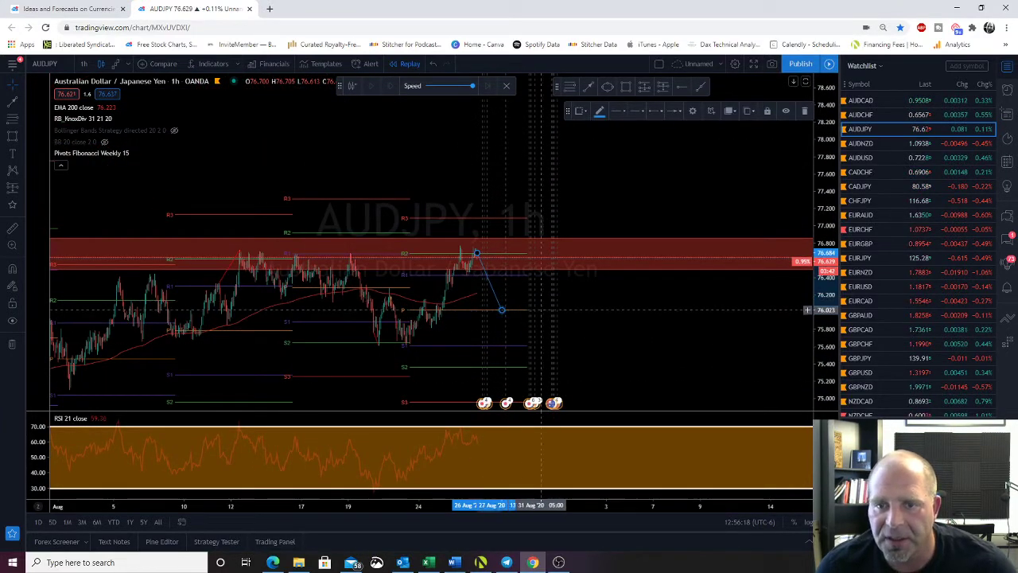
drag(556, 291, 546, 255)
scroll(480, 231, up, 5)
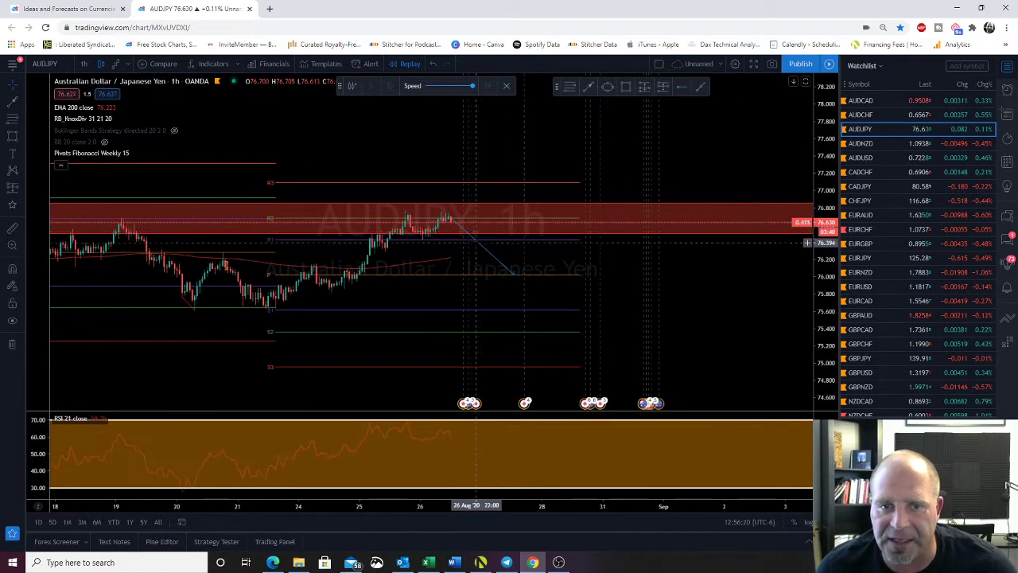
Examine how AUDJPY has reacted to the red resistance zone over August, compared with the weekly pivot levels
scroll(527, 279, down, 5)
drag(823, 319, 818, 240)
drag(662, 317, 652, 262)
drag(825, 306, 825, 293)
drag(697, 253, 748, 272)
drag(824, 209, 826, 254)
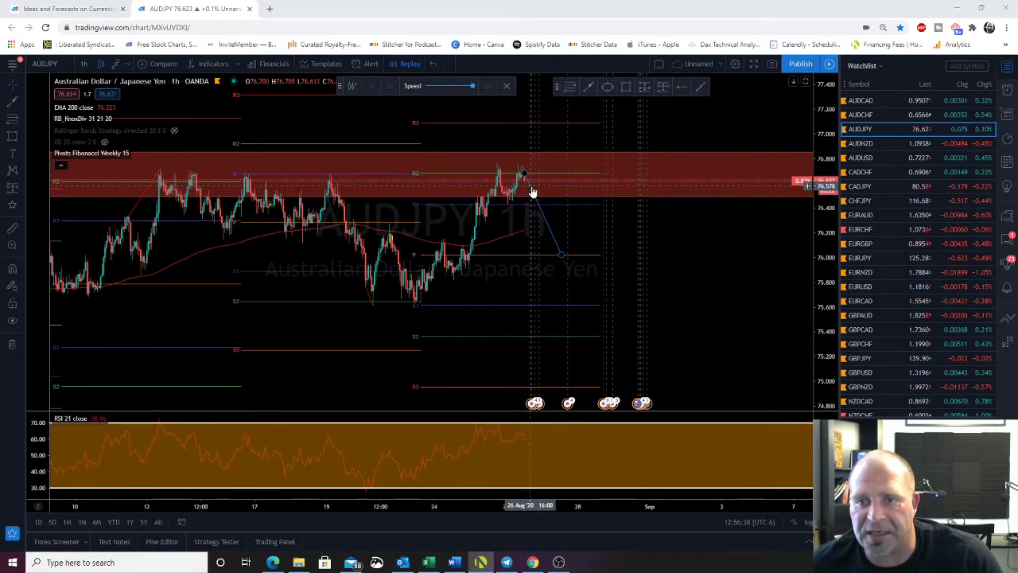
drag(610, 242, 627, 227)
drag(425, 301, 385, 318)
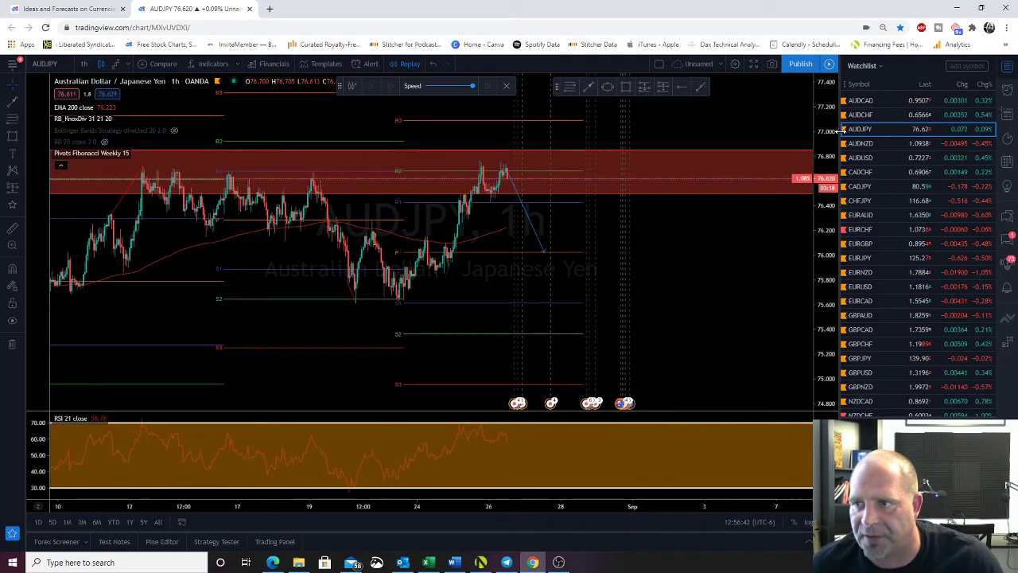
Flag AUDJPY red in the watchlist and switch the chart to AUDNZD
mouse_move(859, 138)
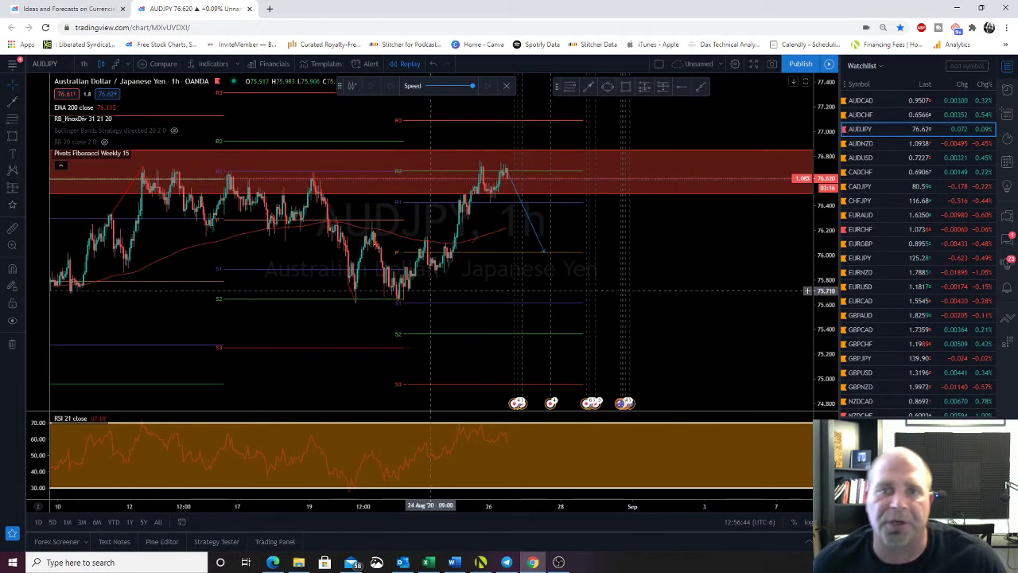
drag(430, 290, 413, 304)
key(Down)
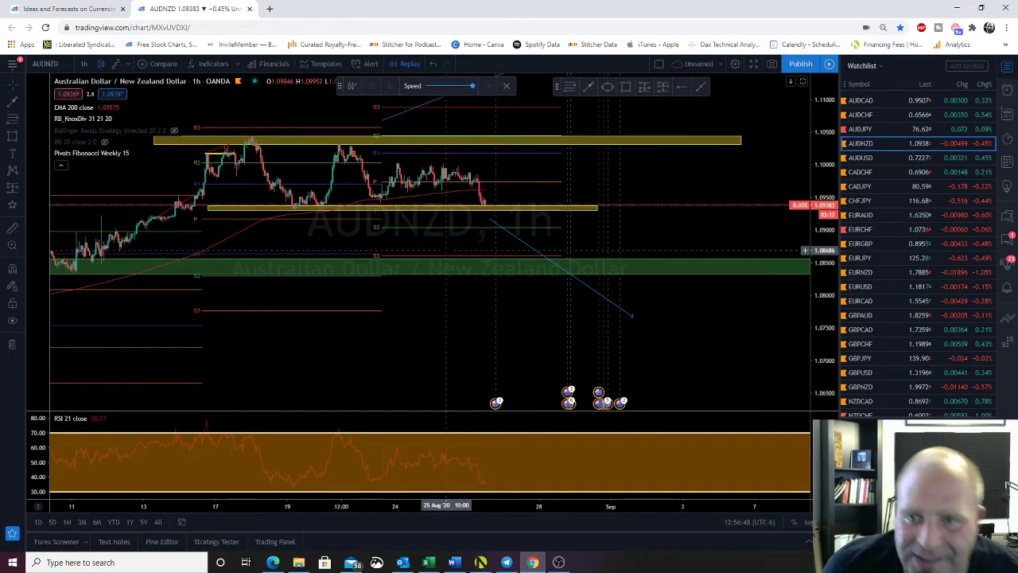
Examine the AUDNZD price action around the lower yellow zone, the weekly pivot levels and the 200 EMA
scroll(476, 213, down, 4)
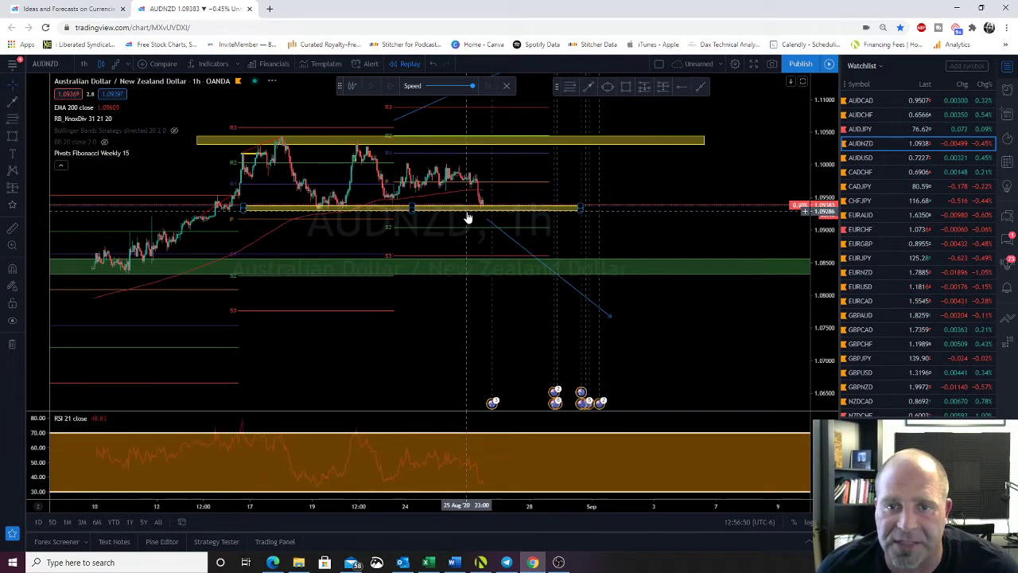
drag(824, 310, 824, 239)
drag(563, 206, 496, 317)
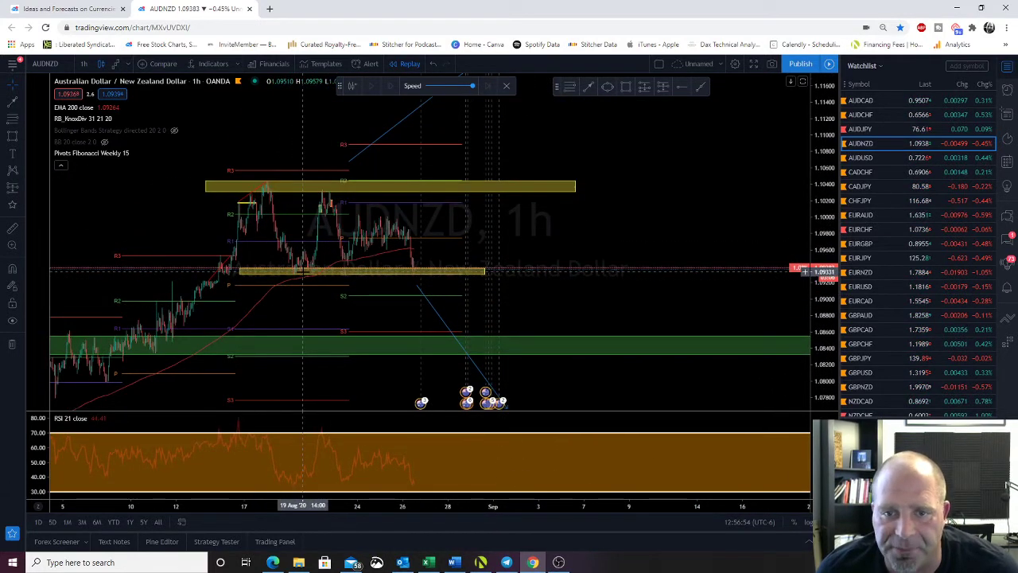
scroll(330, 276, up, 3)
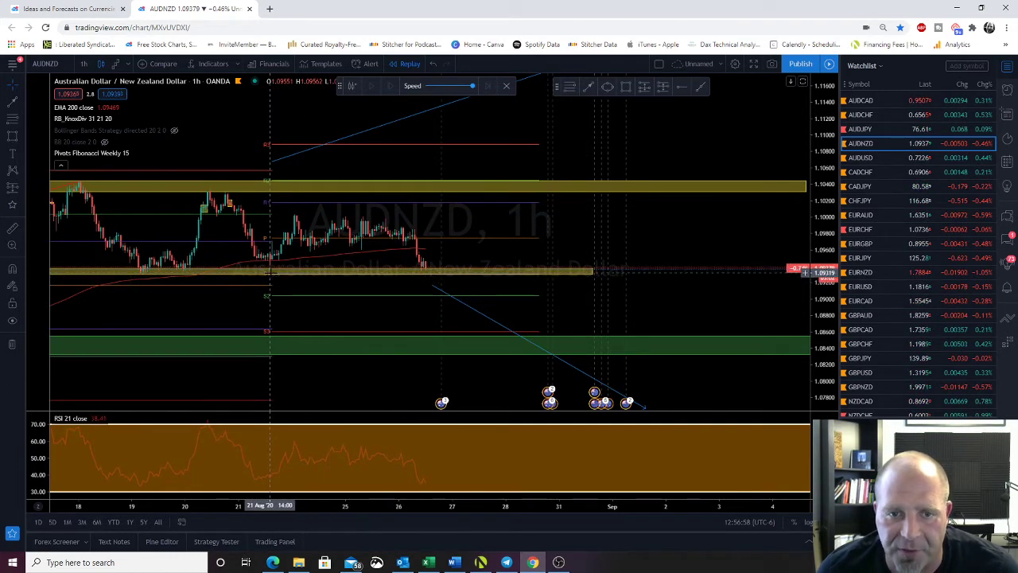
drag(297, 270, 306, 204)
drag(818, 302, 818, 268)
drag(325, 267, 350, 317)
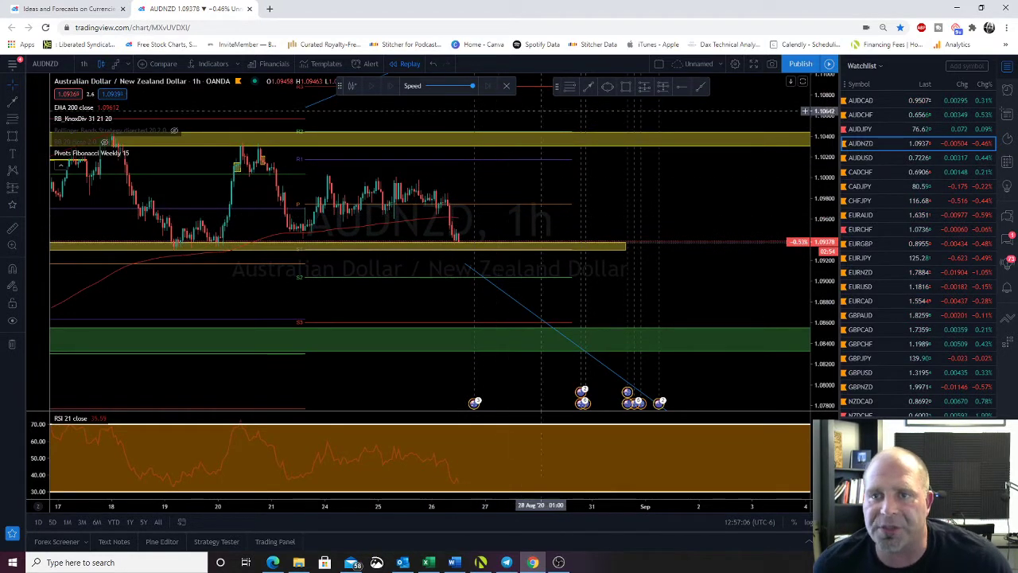
Draw an upward arrow on AUDNZD from the latest candle at about 1.0938 to the 200 EMA at about 1.0961
click(588, 87)
click(456, 241)
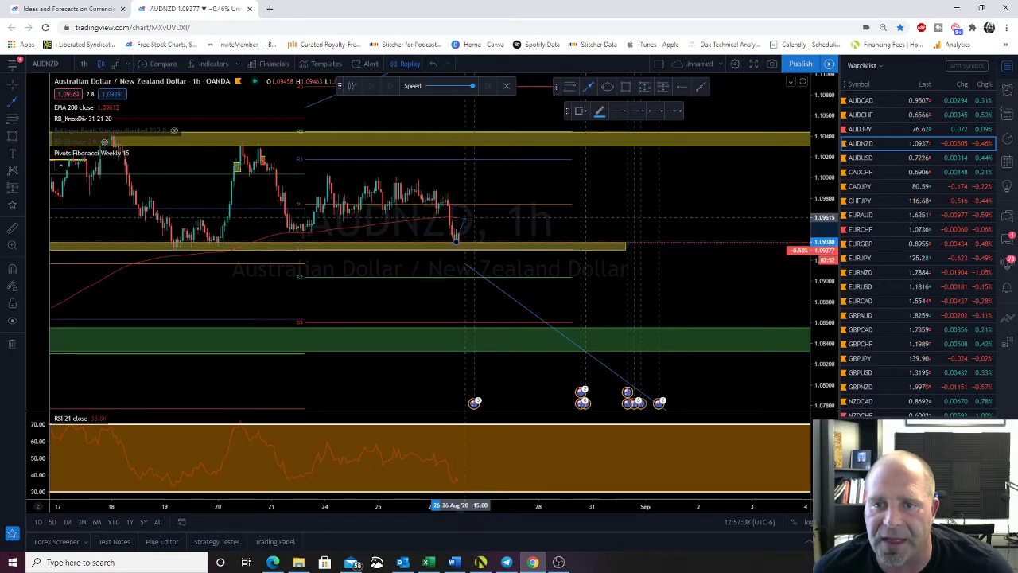
click(468, 219)
click(448, 275)
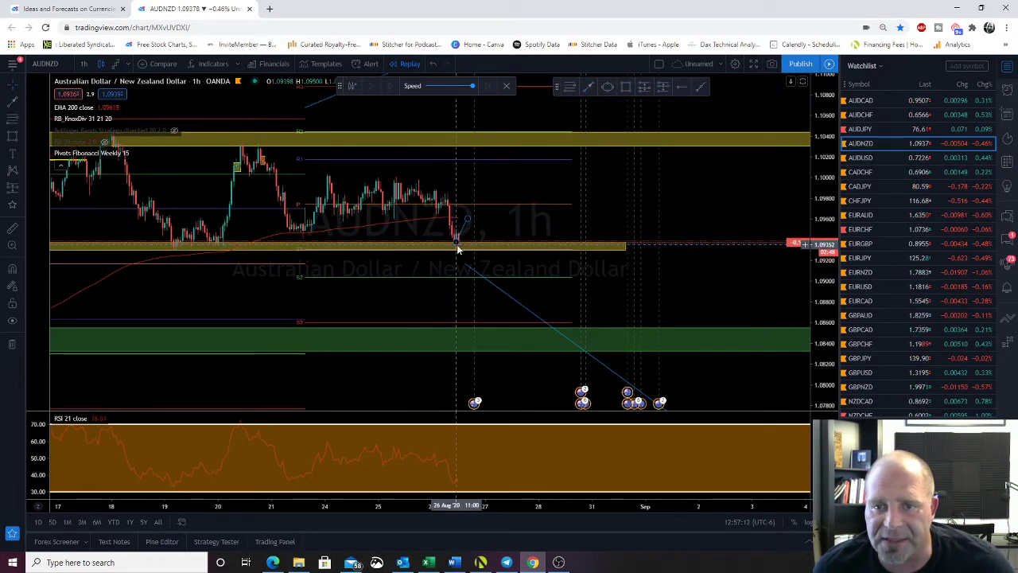
Reposition the AUDNZD downward arrow to start at the lower yellow zone and end inside the green zone at about 1.0842
drag(468, 266, 476, 247)
click(451, 296)
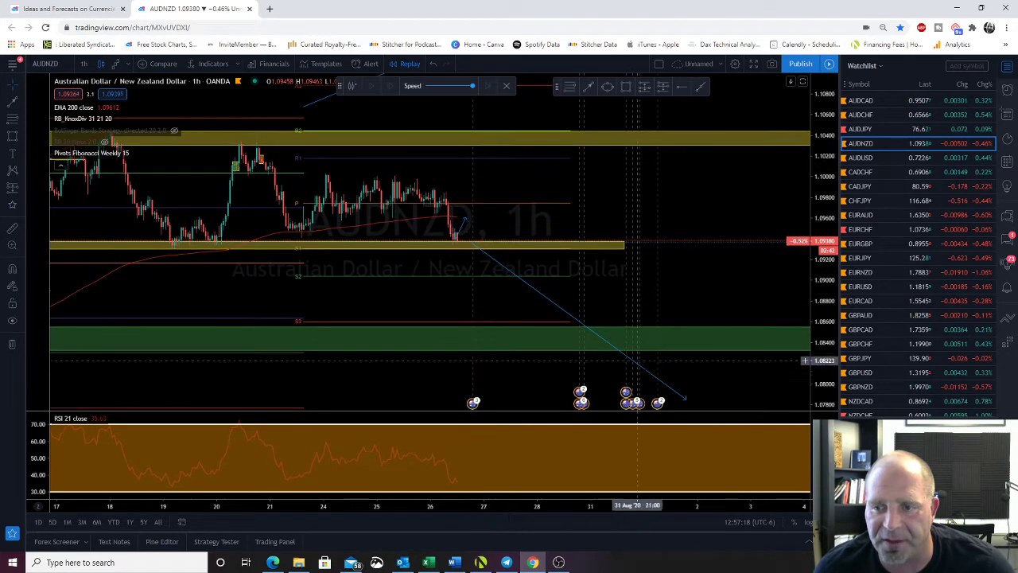
drag(682, 397, 506, 341)
Delete the wide green support zone from the AUDNZD chart
scroll(380, 330, down, 5)
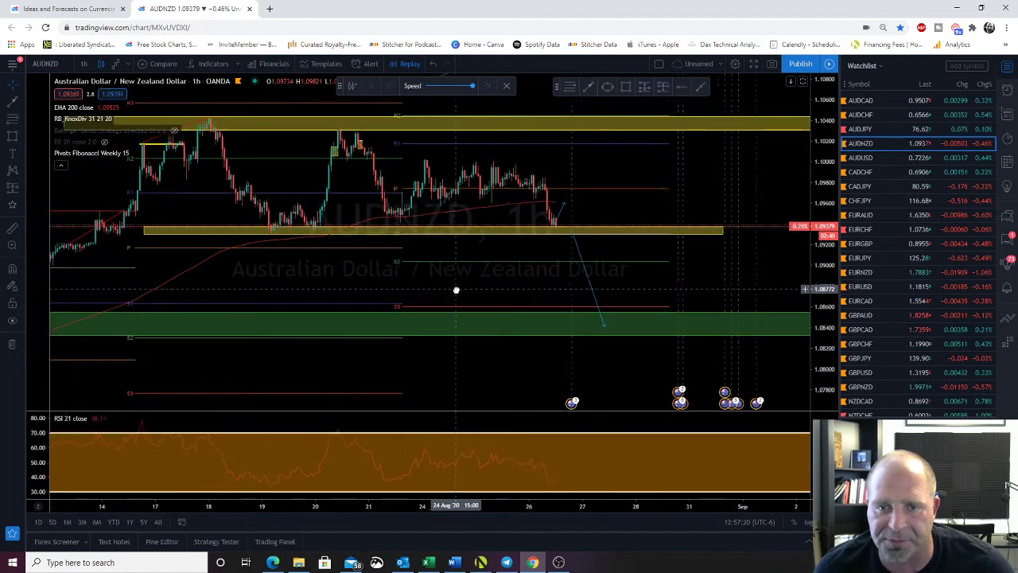
click(396, 319)
key(Delete)
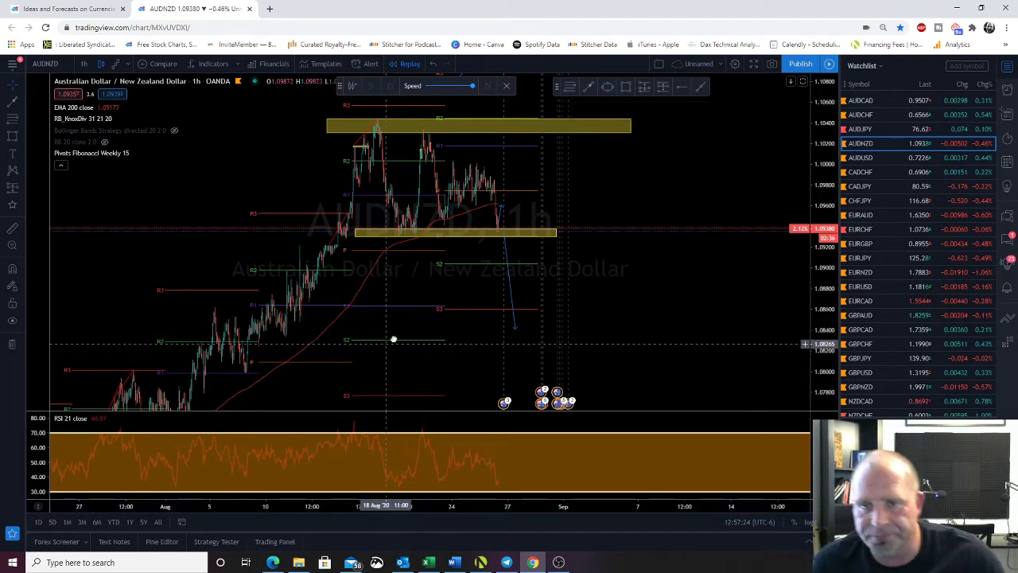
Move the AUDNZD downward arrow's end just above S3 at about 1.0867, and shift the small upward arrow slightly later in time
drag(393, 339, 406, 332)
drag(389, 294, 335, 316)
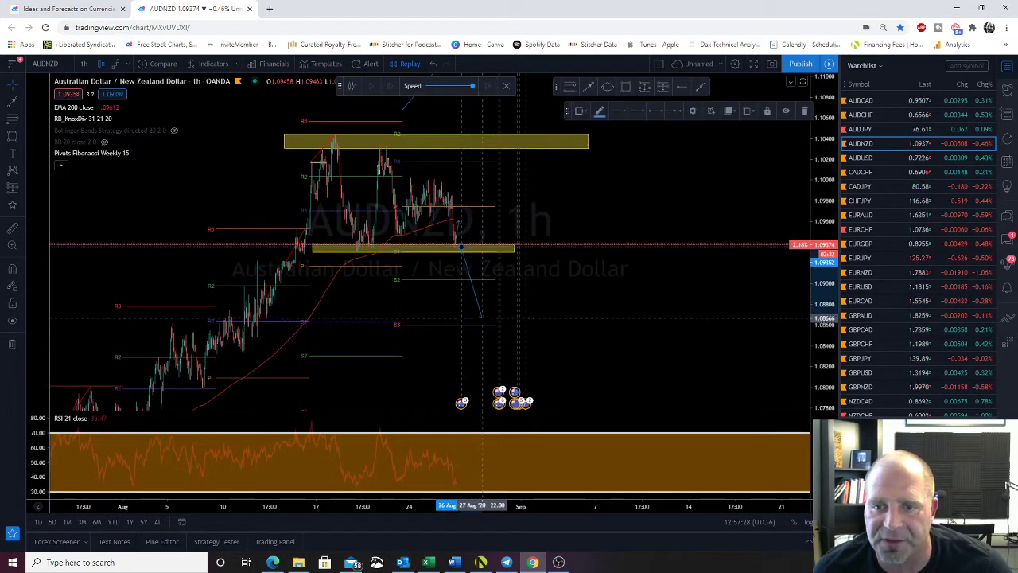
drag(466, 234, 494, 215)
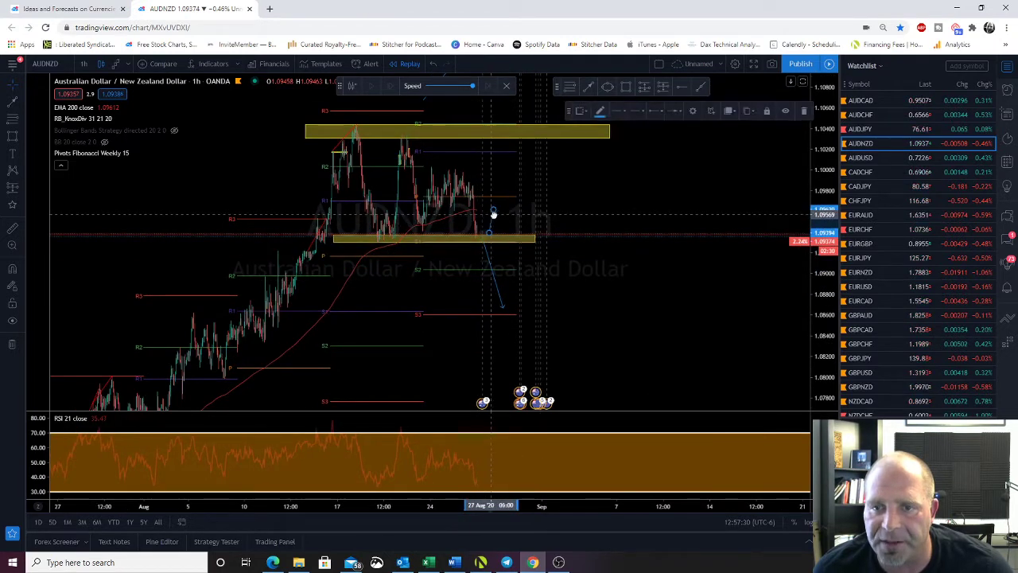
click(537, 213)
scroll(494, 216, up, 7)
drag(333, 337, 376, 343)
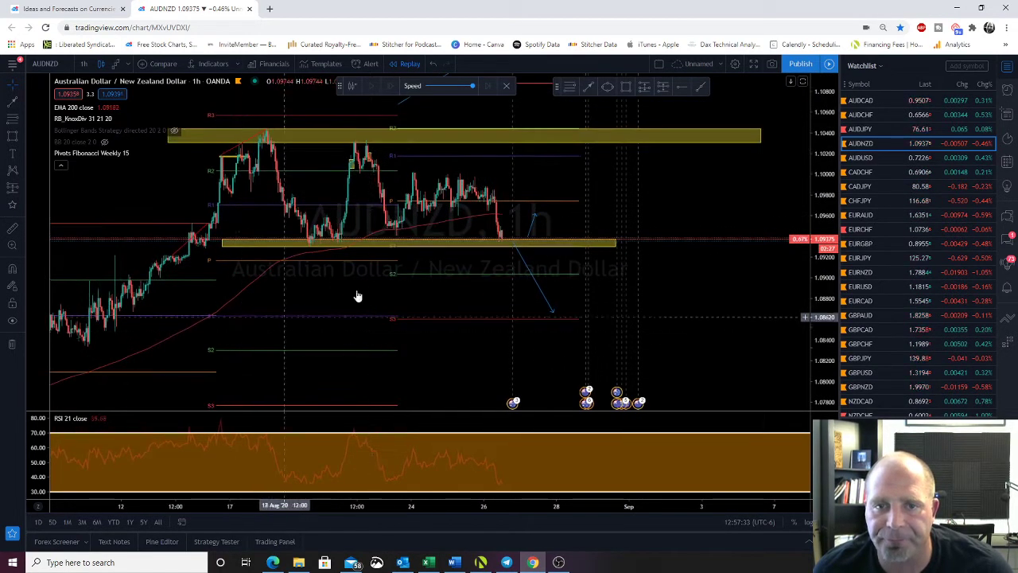
Switch the chart to AUDUSD and move the upward arrow's end to 26 Aug 04:00 at about 0.7241
click(857, 158)
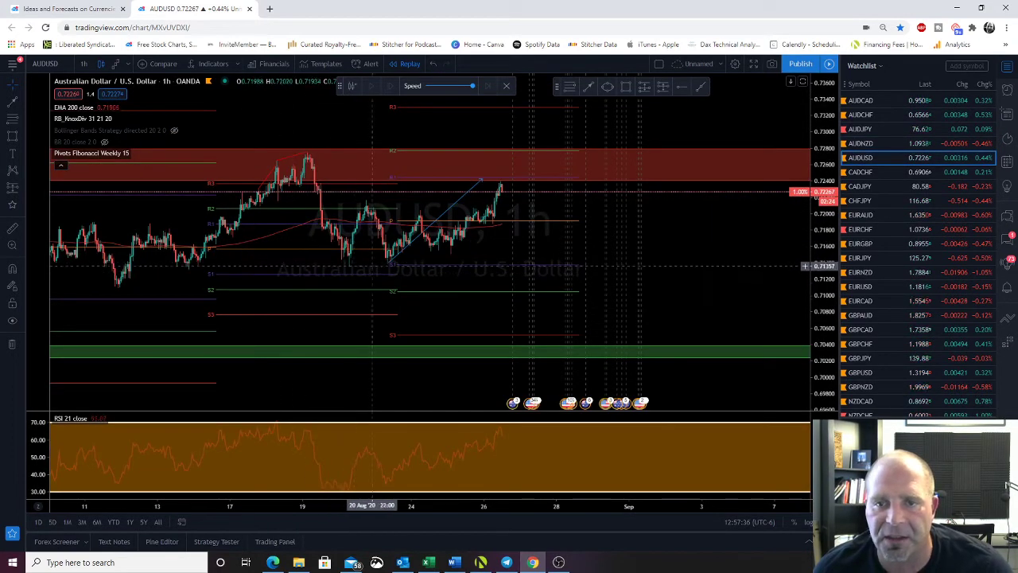
scroll(389, 268, down, 3)
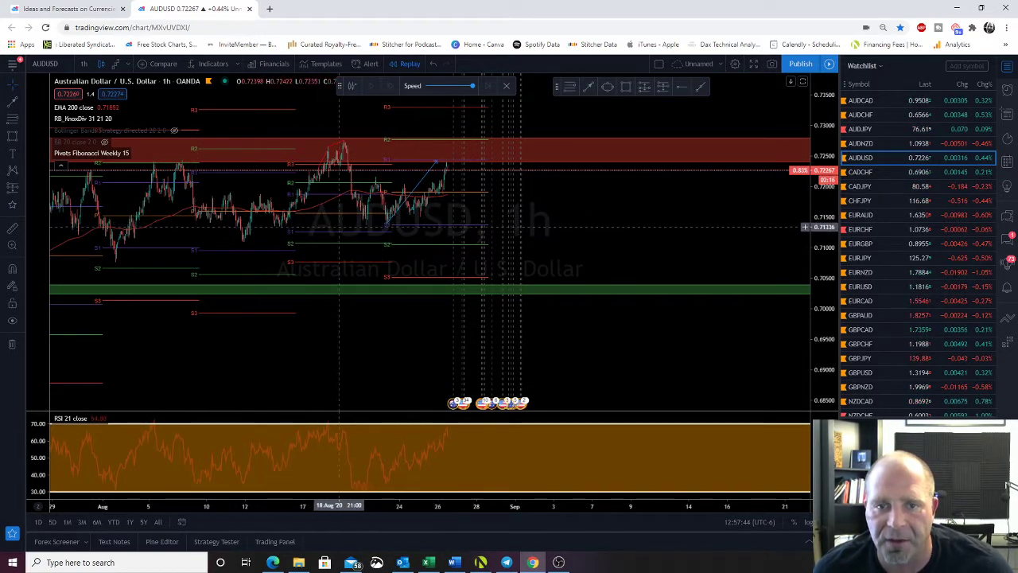
click(437, 168)
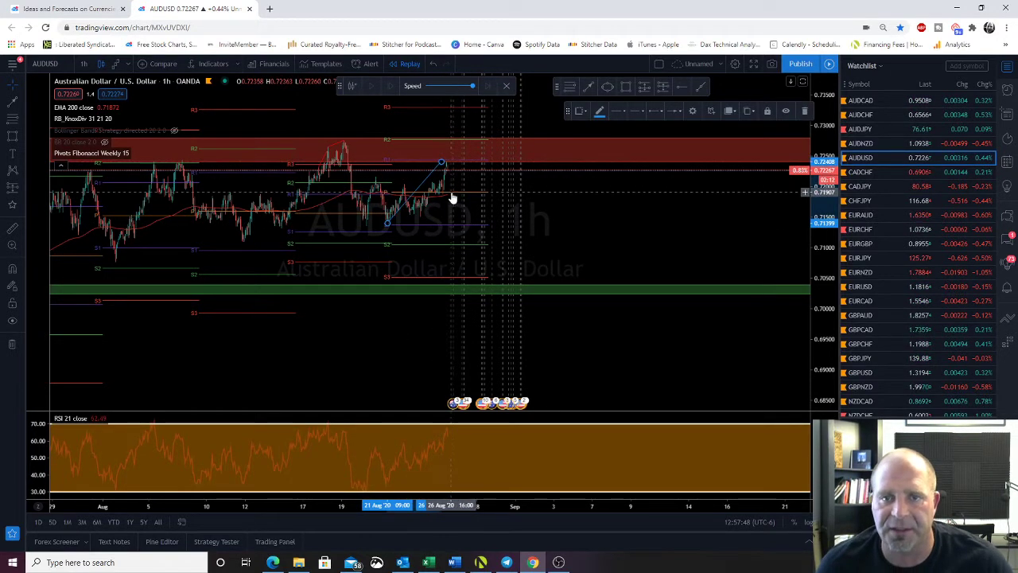
scroll(450, 198, up, 2)
scroll(828, 309, up, 2)
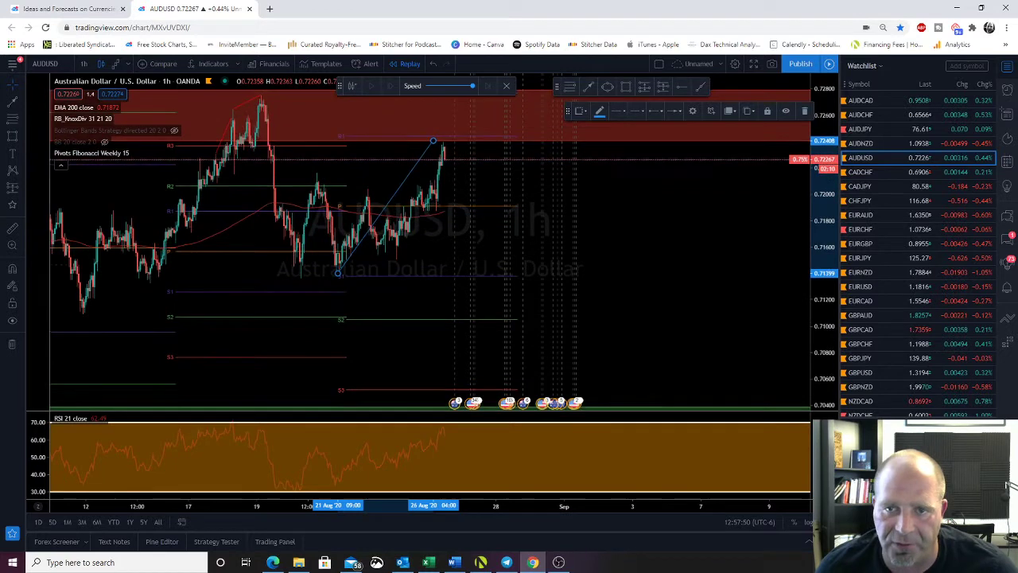
scroll(478, 200, up, 1)
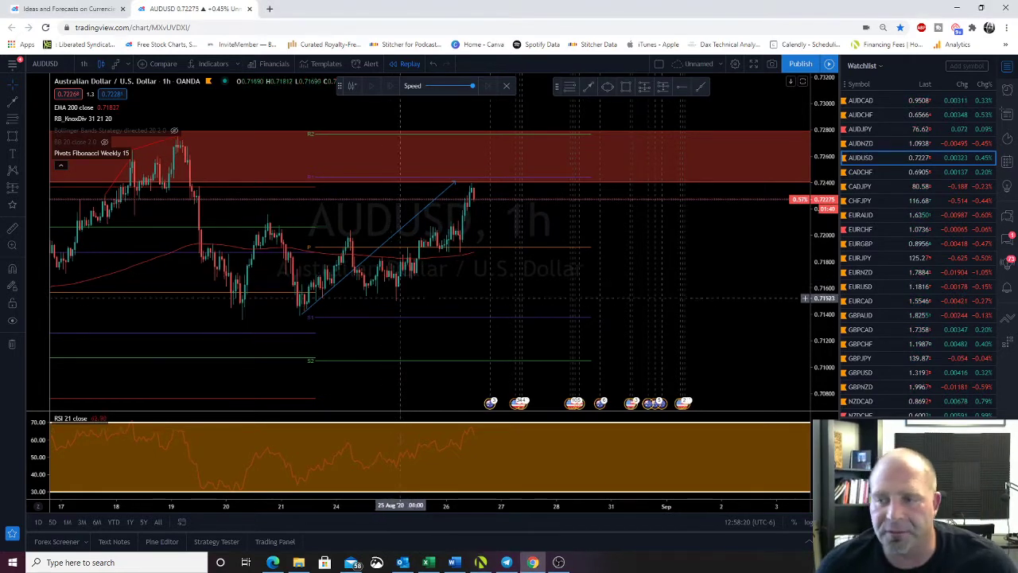
Switch the chart to CADCHF and move the upward arrow's start to the 25 Aug low in the lower yellow zone, about 0.6876
key(Down)
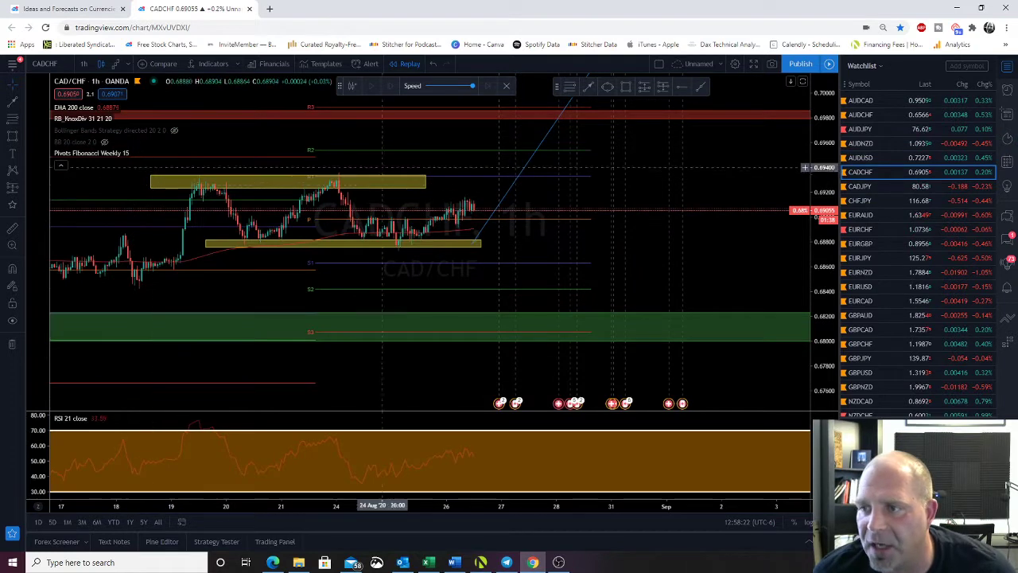
scroll(338, 267, down, 3)
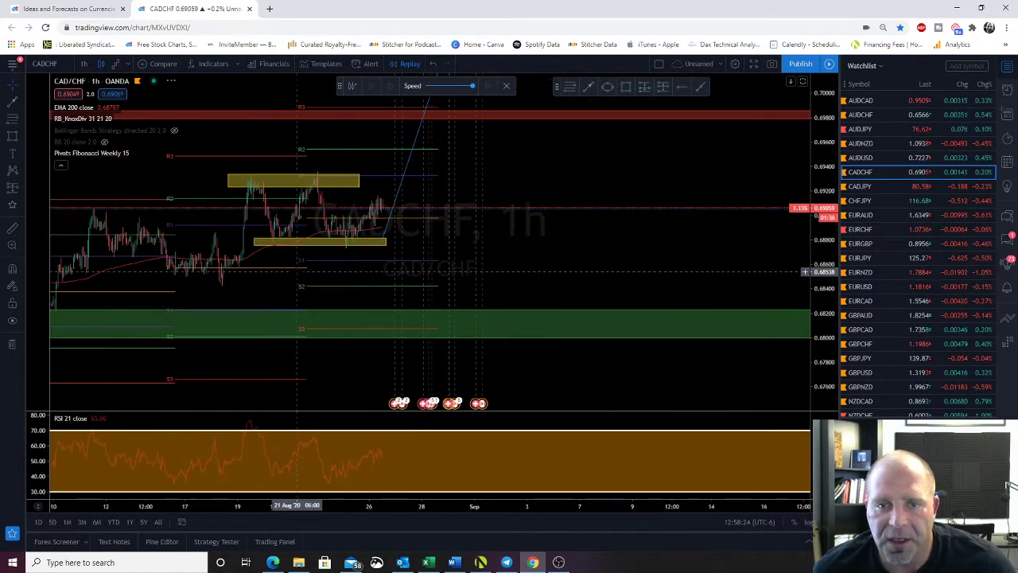
click(383, 245)
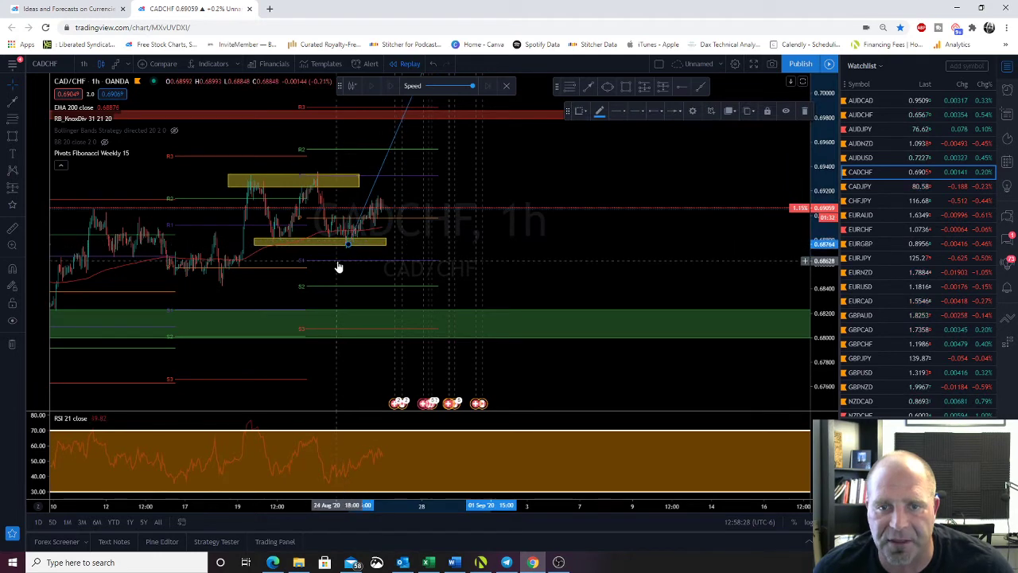
scroll(342, 279, up, 5)
scroll(344, 244, up, 3)
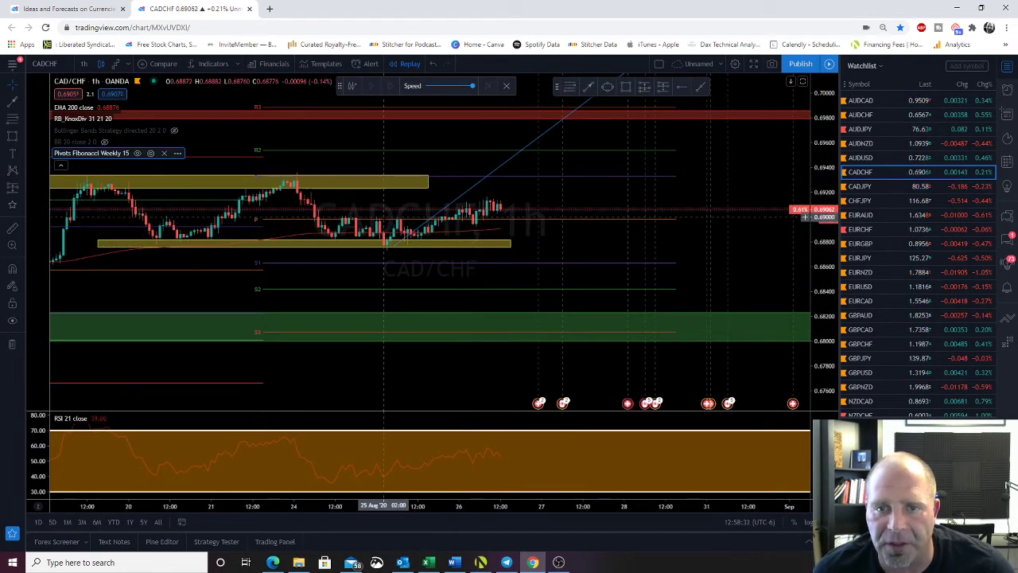
Narrow the upper yellow resistance zone on the CADCHF chart and extend its end to 27 Aug 06:00
drag(431, 186, 562, 178)
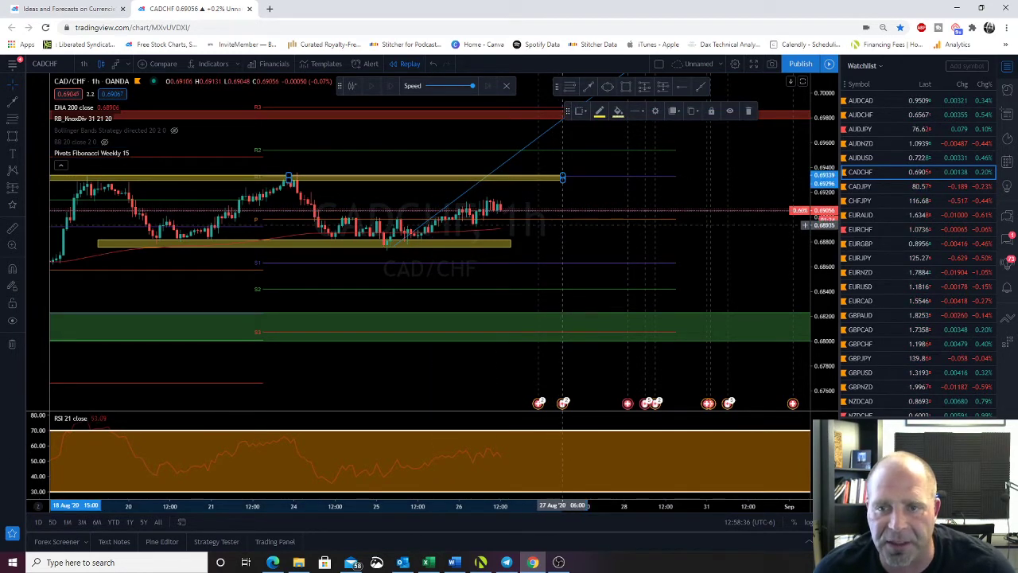
click(546, 233)
scroll(545, 234, down, 8)
drag(429, 228, 342, 241)
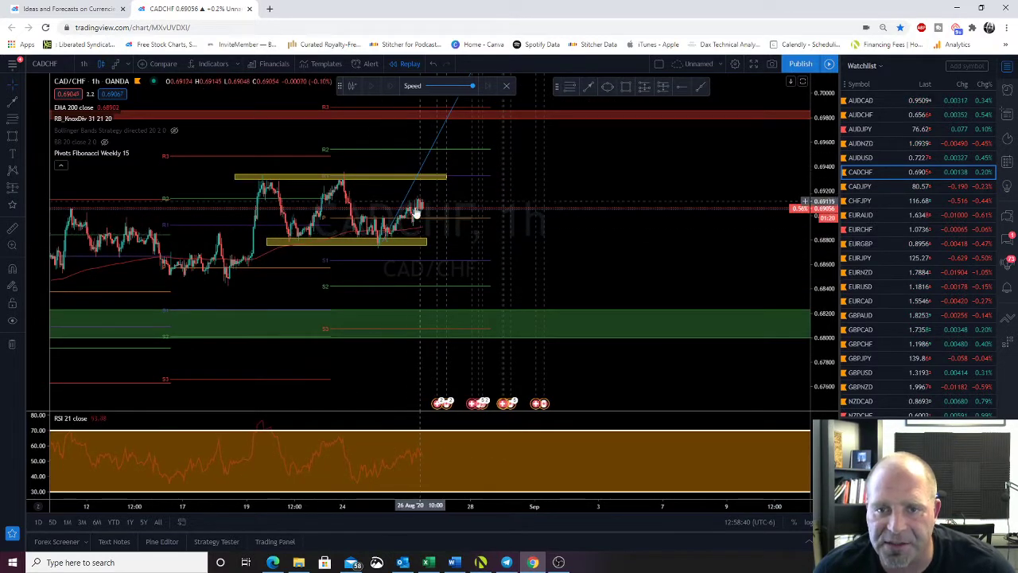
scroll(413, 223, up, 3)
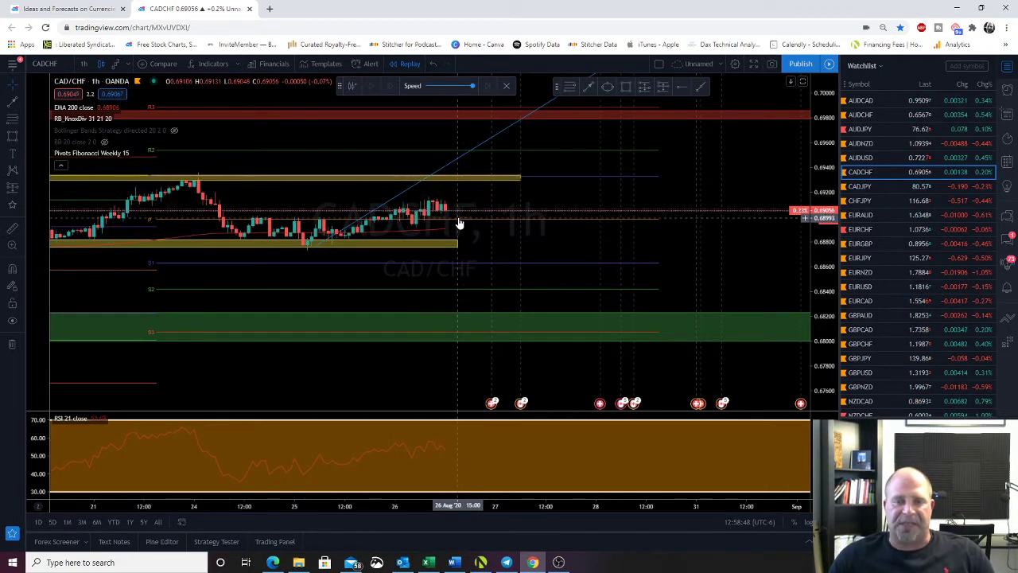
scroll(457, 215, down, 3)
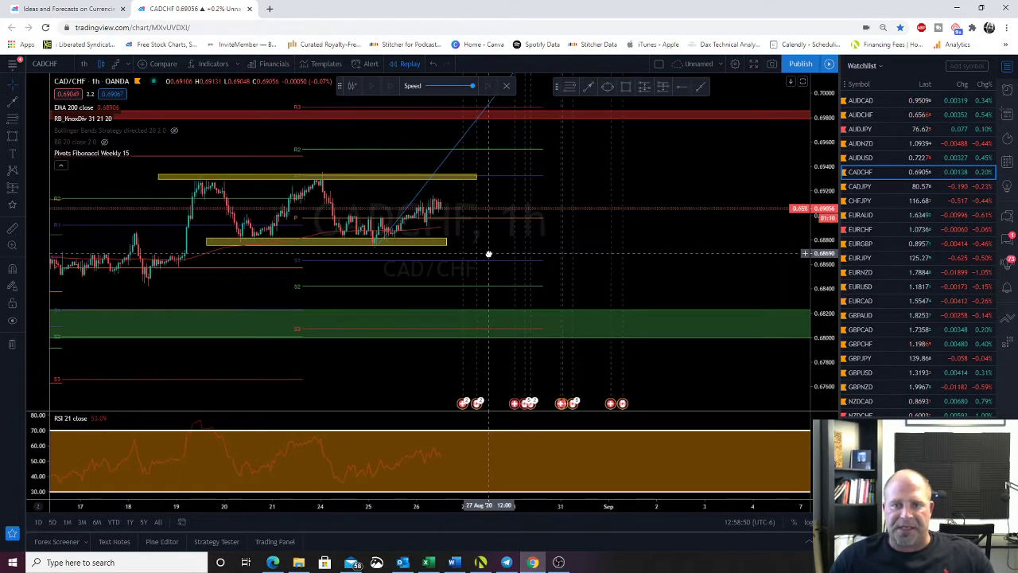
drag(457, 241, 498, 239)
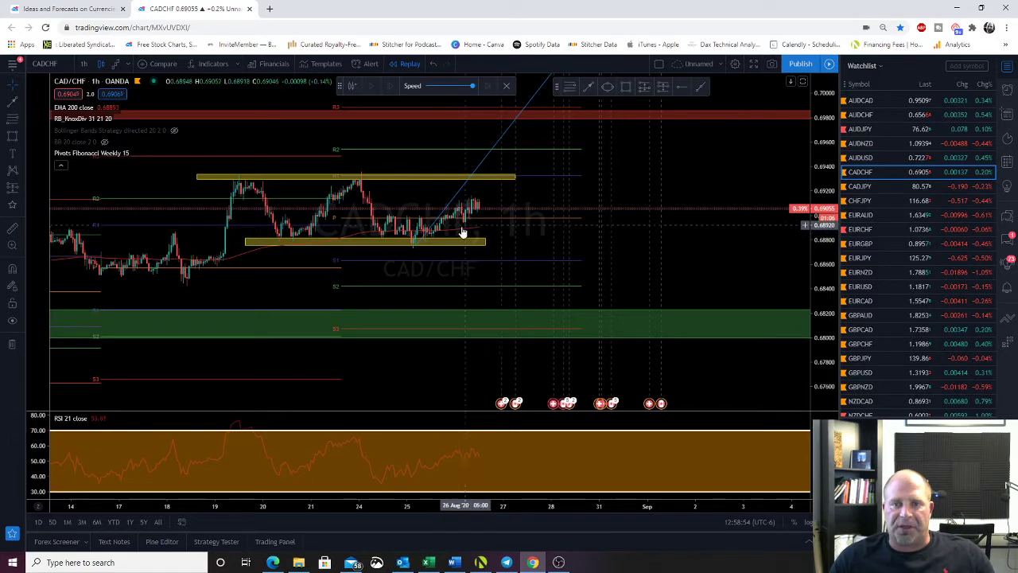
Switch the chart to CADJPY and draw a thin green support zone from 25 Aug 02:00 to 27 Aug 21:00, at about 80.556 to 80.582
click(860, 187)
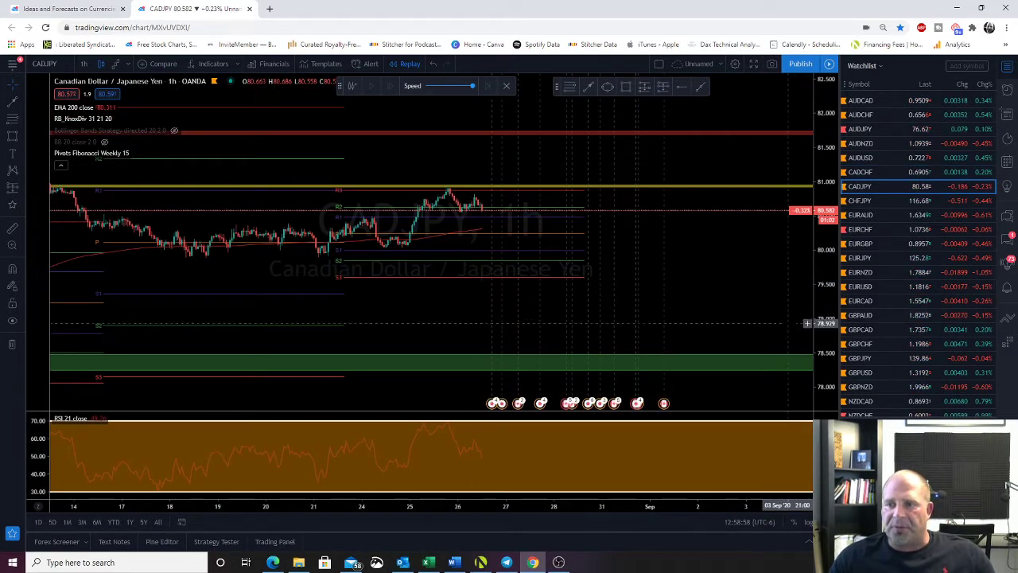
scroll(808, 259, up, 3)
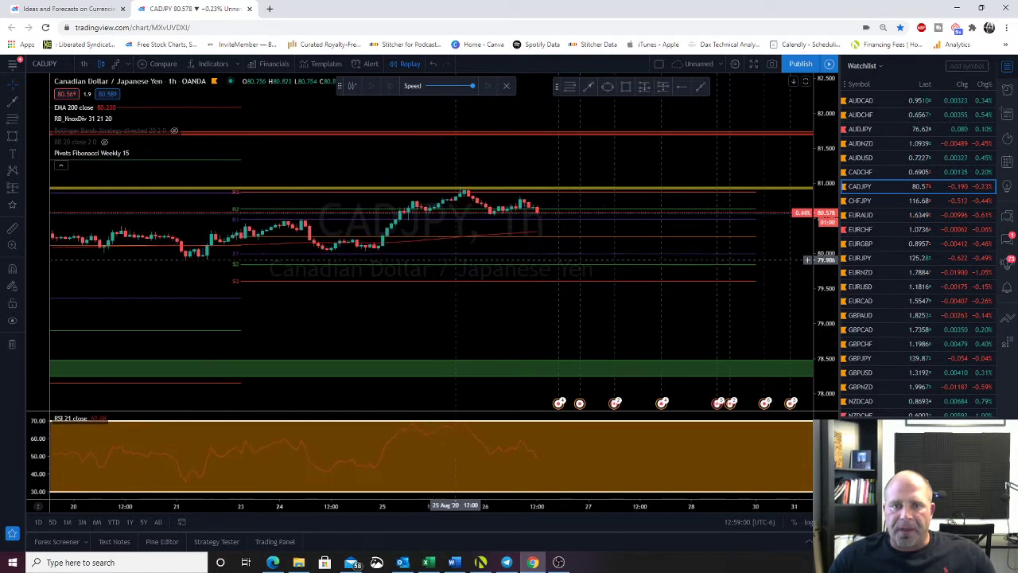
drag(832, 289, 830, 79)
drag(442, 303, 491, 376)
drag(829, 317, 827, 272)
drag(491, 270, 391, 237)
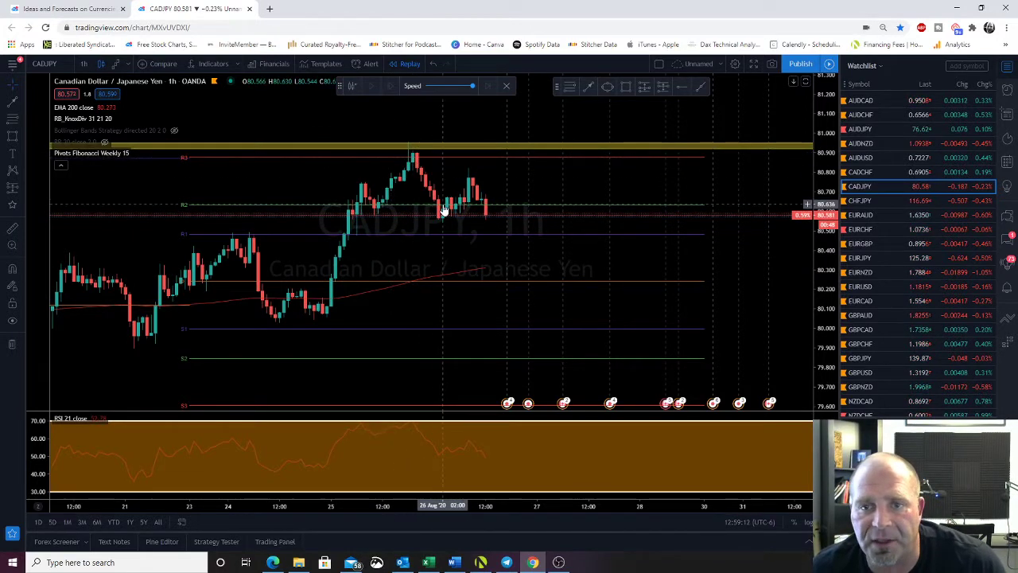
click(628, 89)
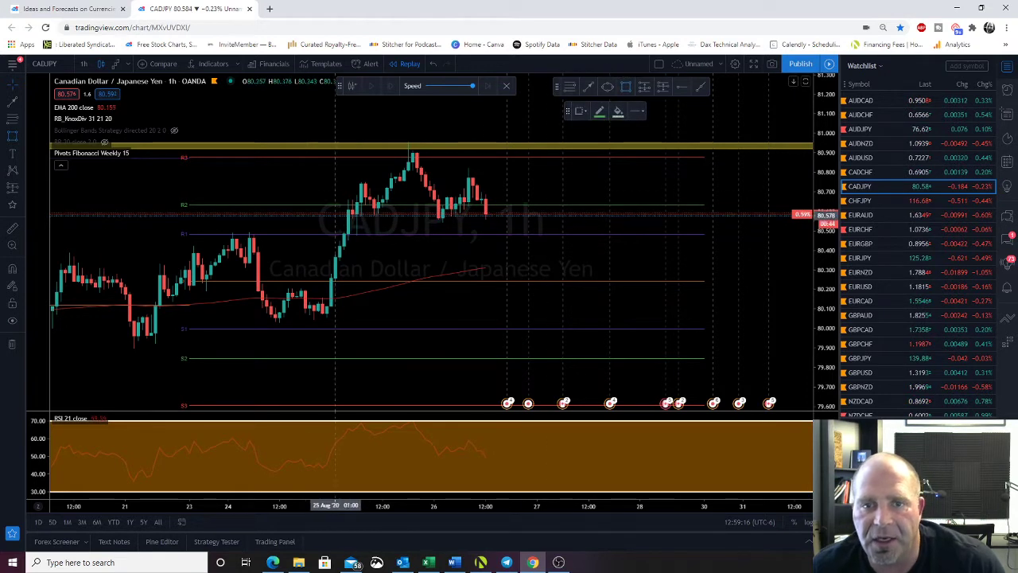
click(327, 208)
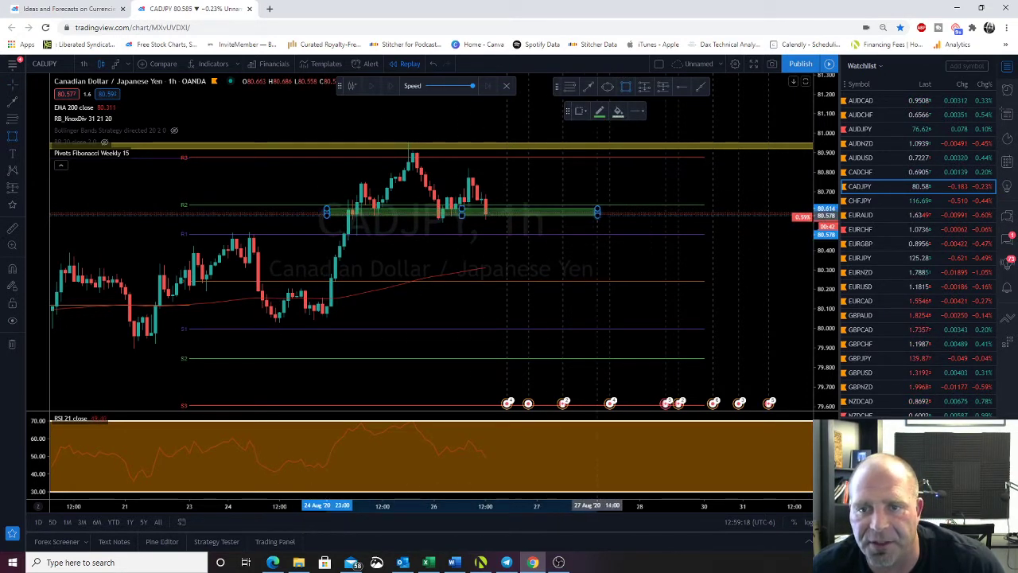
click(619, 215)
drag(597, 215, 606, 215)
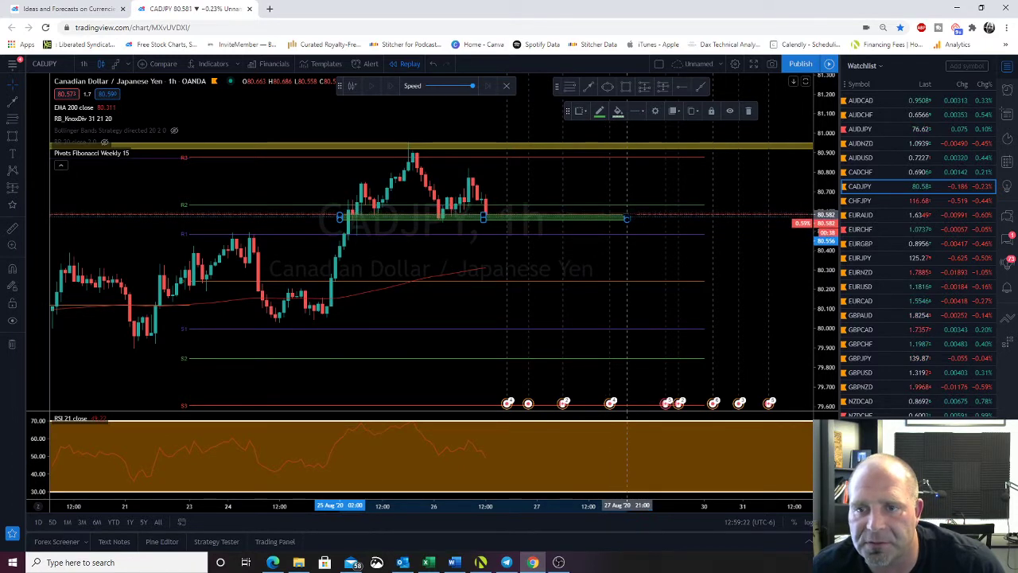
click(552, 247)
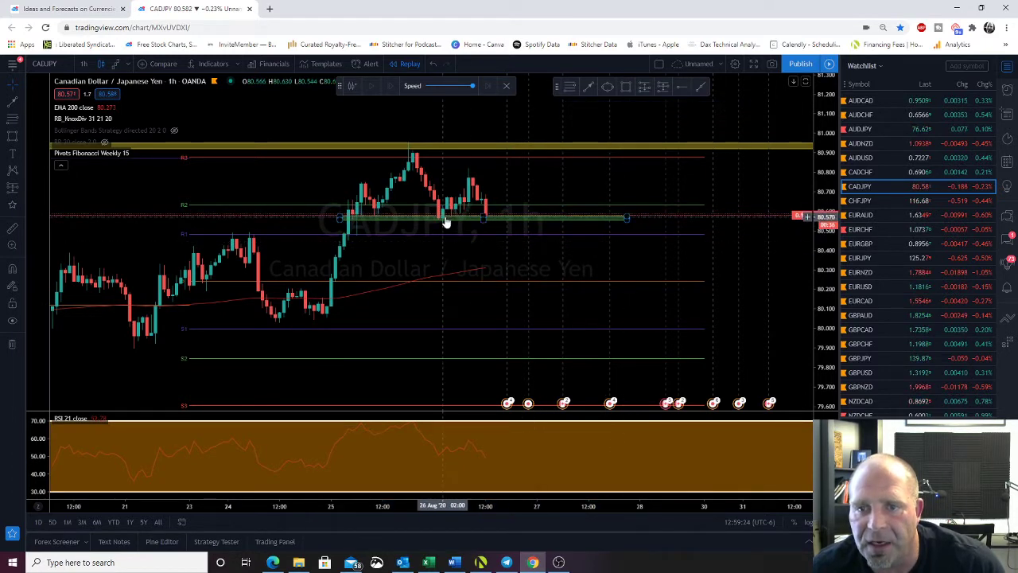
Flag CADJPY red in the watchlist and draw a downward arrow from 26 Aug 12:00 at about 80.529 to 17:00 at about 80.255
click(845, 188)
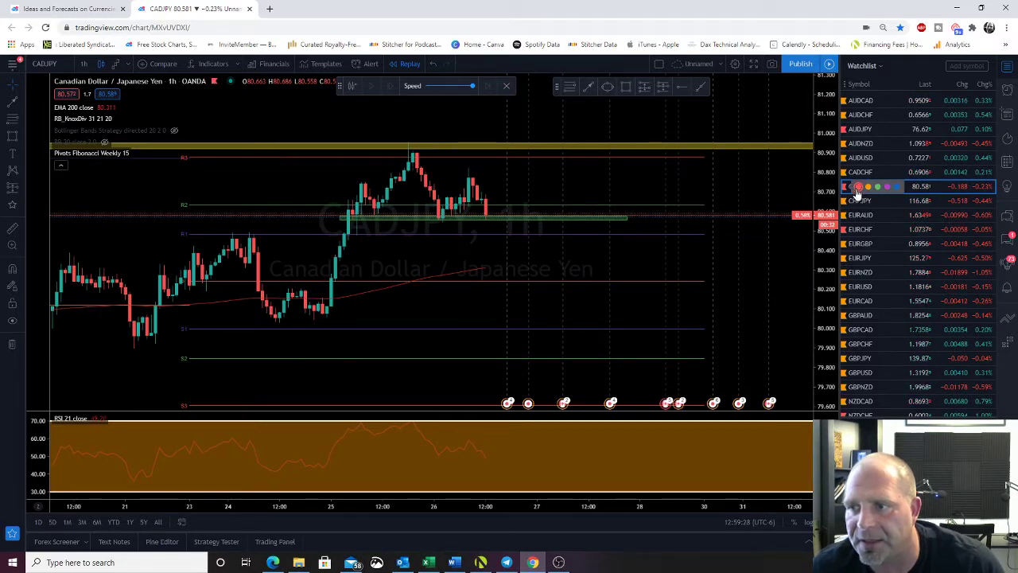
drag(412, 294, 447, 283)
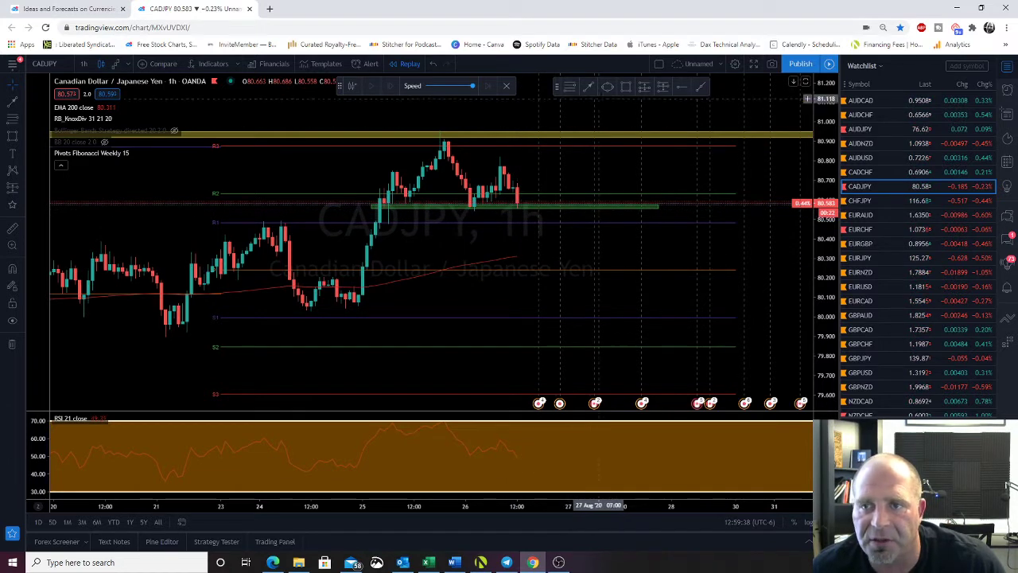
click(588, 87)
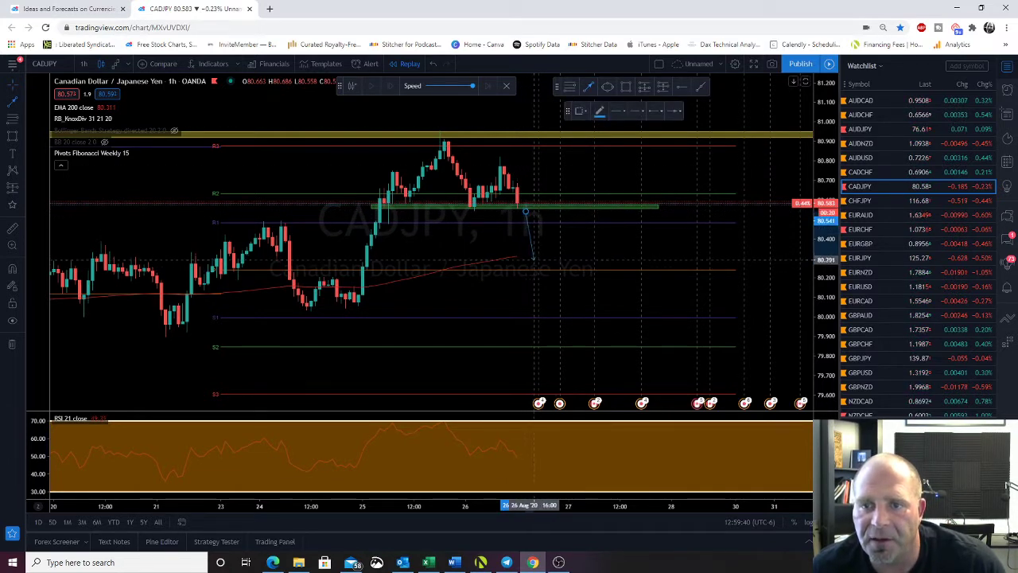
click(539, 266)
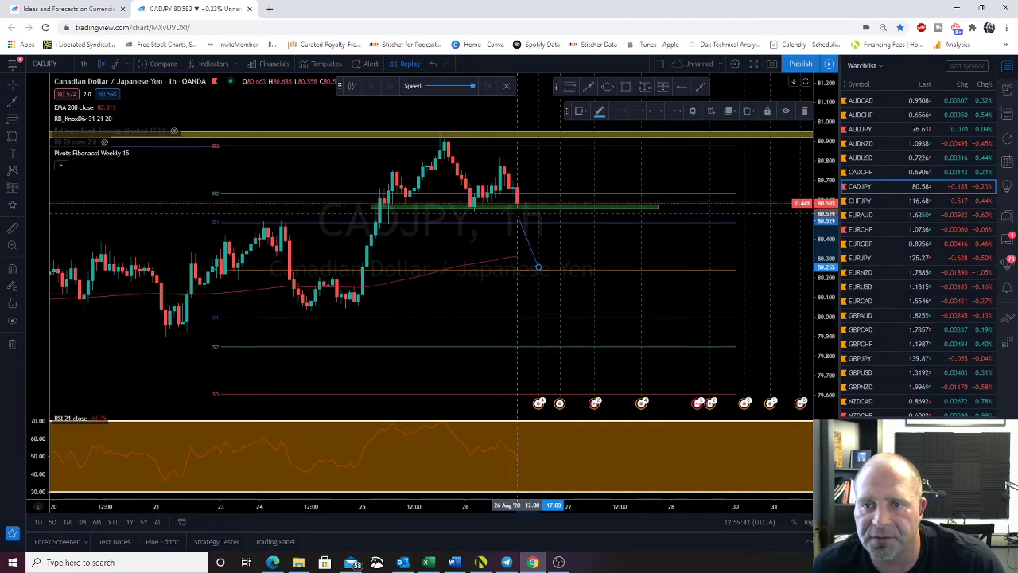
drag(409, 299, 429, 295)
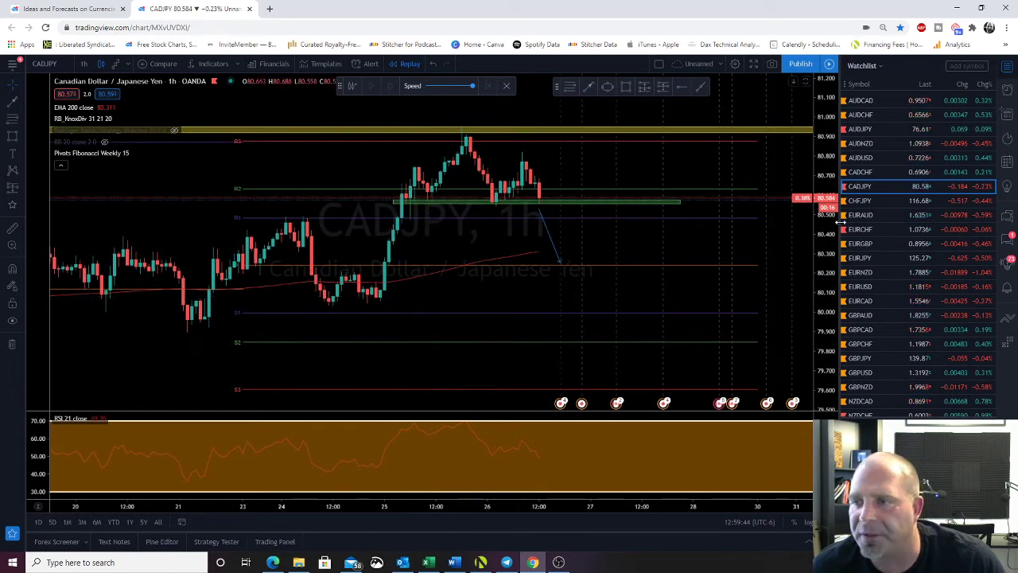
Switch the chart to CHFJPY and shift the downward arrow earlier so it starts at 25 Aug 23:00 on weekly R2, about 117.464
click(859, 200)
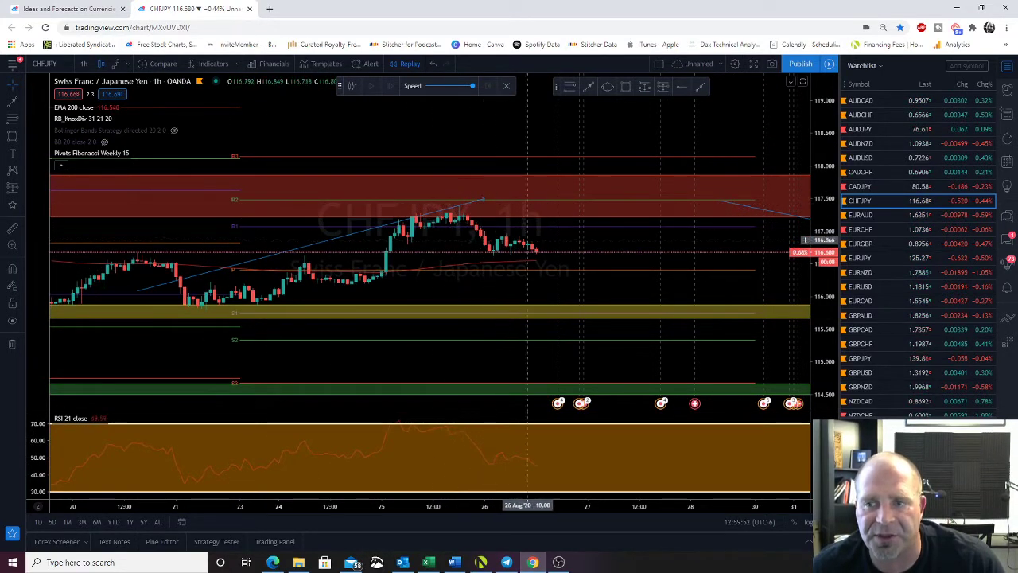
drag(748, 211, 506, 210)
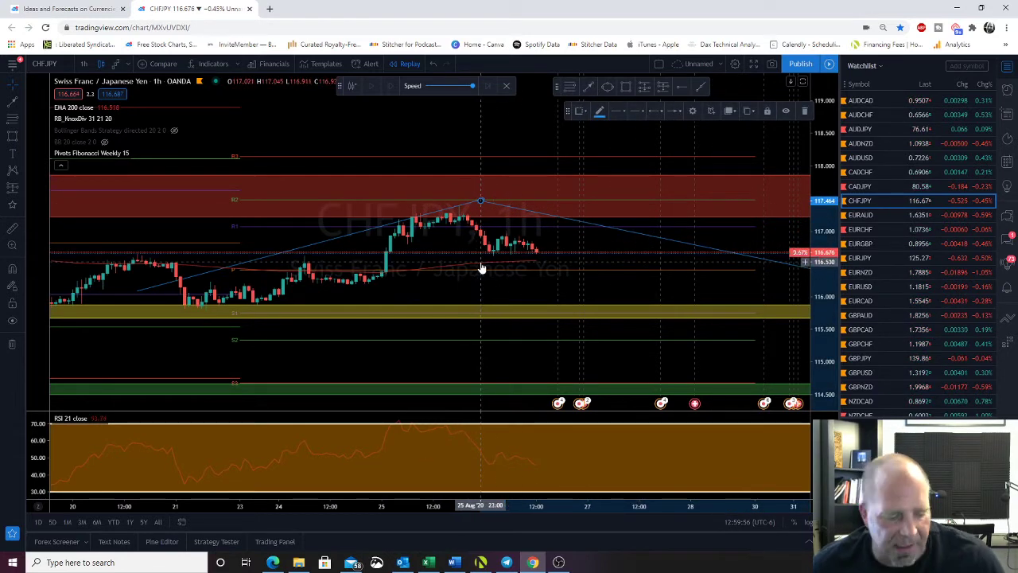
scroll(481, 268, down, 5)
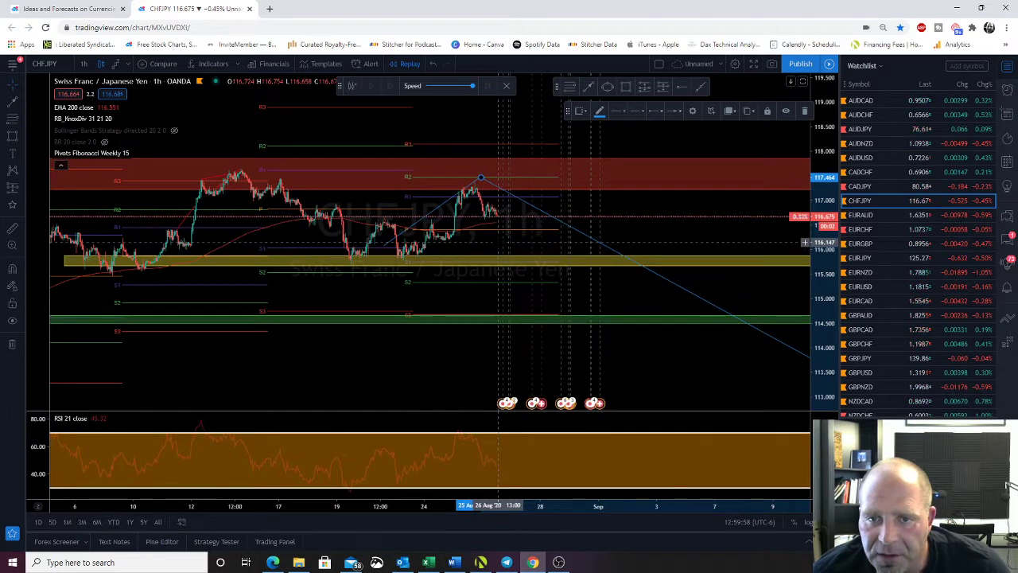
drag(499, 241, 392, 243)
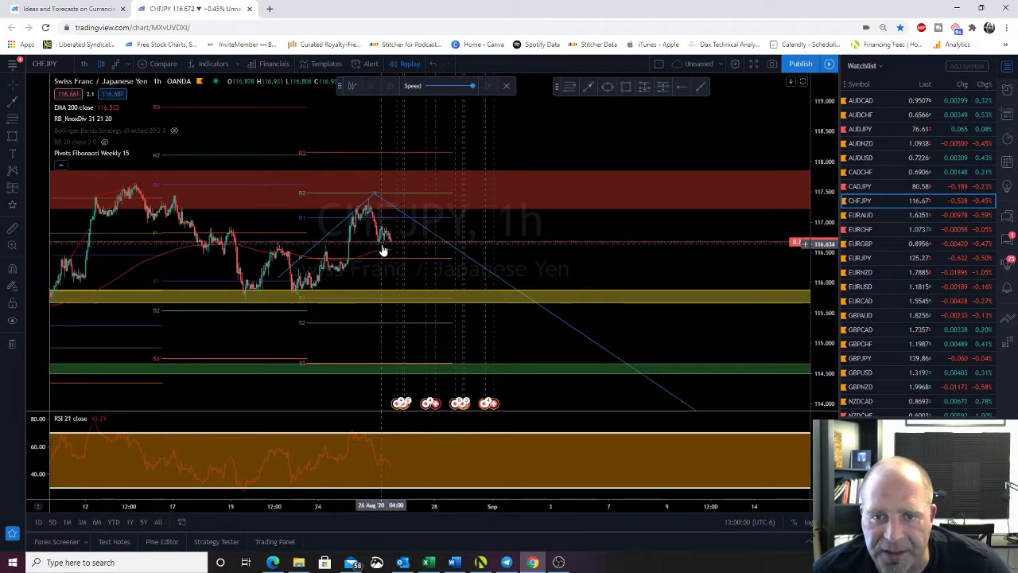
scroll(382, 251, up, 3)
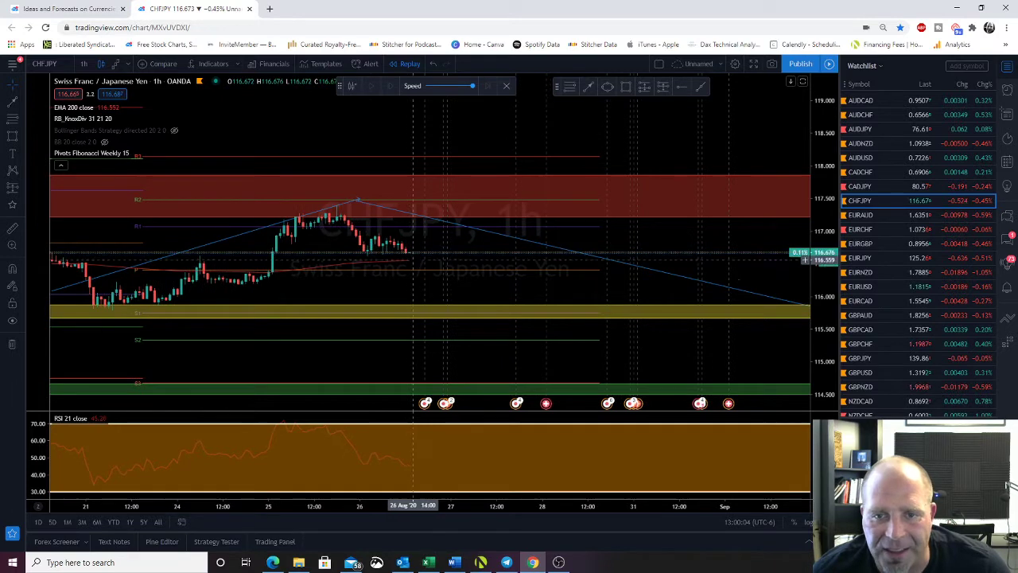
scroll(414, 278, down, 3)
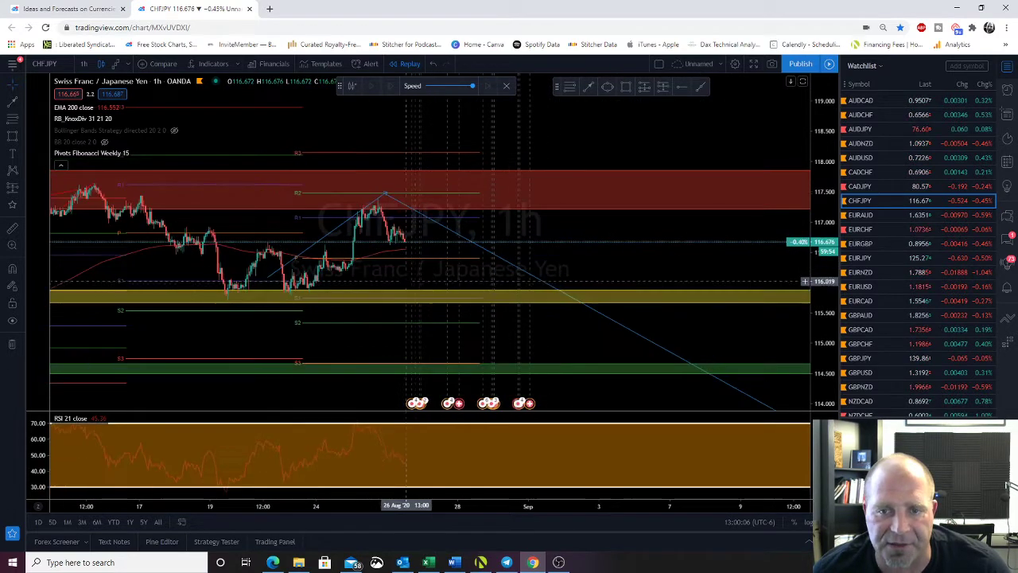
drag(824, 337, 834, 210)
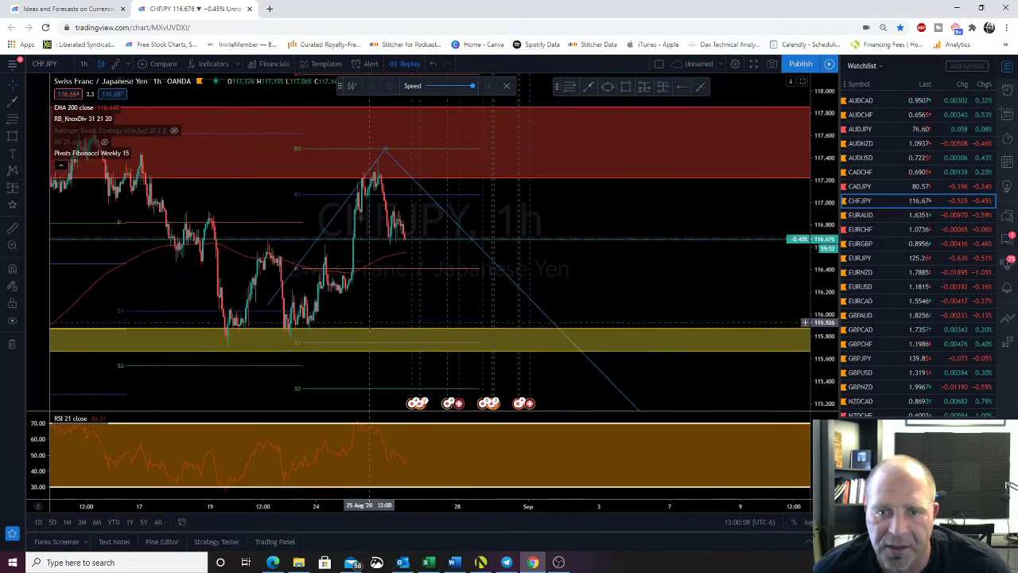
drag(374, 313, 455, 279)
scroll(805, 260, up, 2)
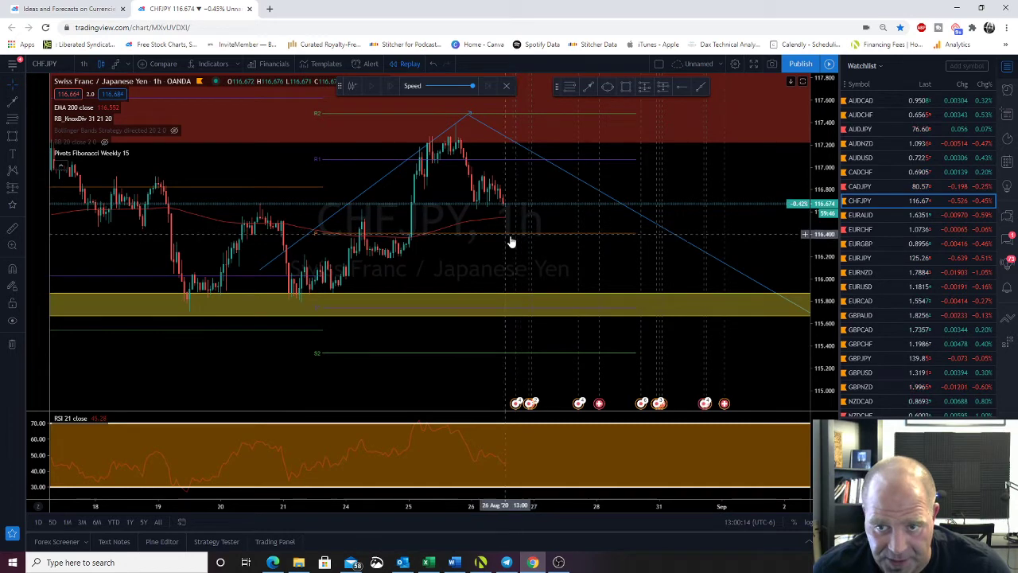
Switch the chart to EURAUD and examine the latest hourly price action around the weekly S3 pivot
click(849, 215)
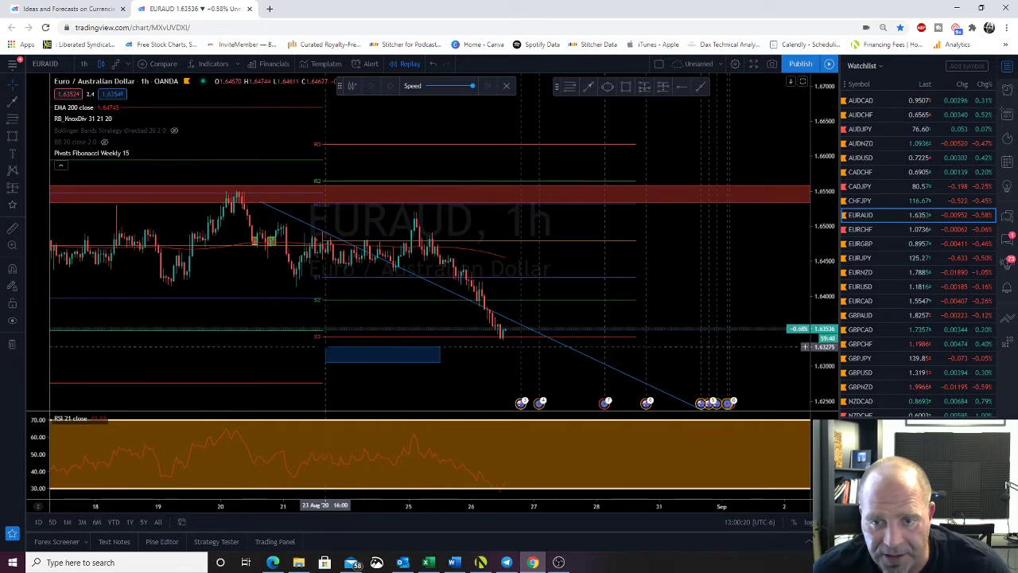
drag(429, 367, 325, 349)
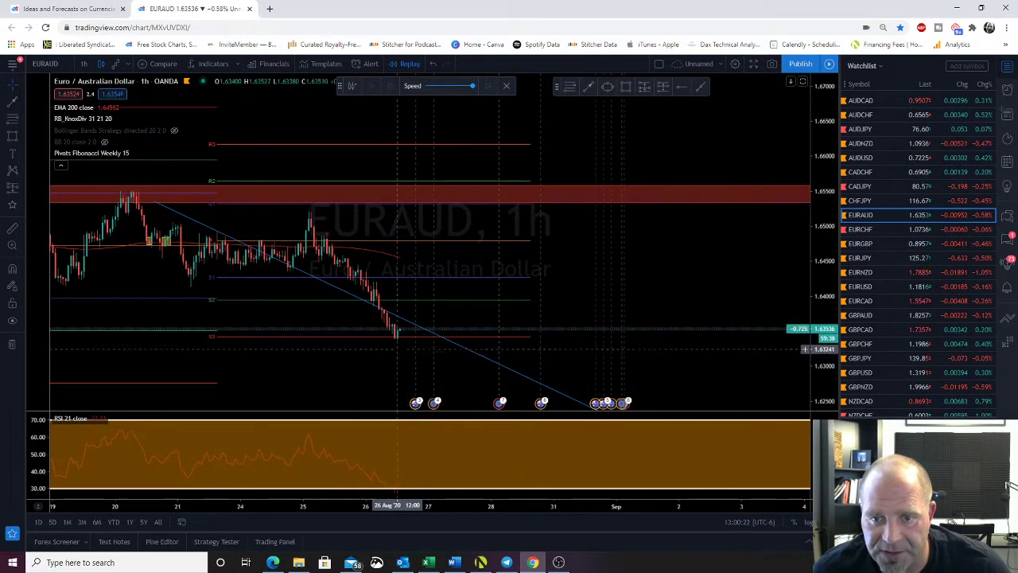
scroll(397, 349, up, 3)
scroll(397, 348, down, 4)
drag(819, 362, 818, 285)
drag(643, 363, 700, 197)
drag(396, 228, 404, 274)
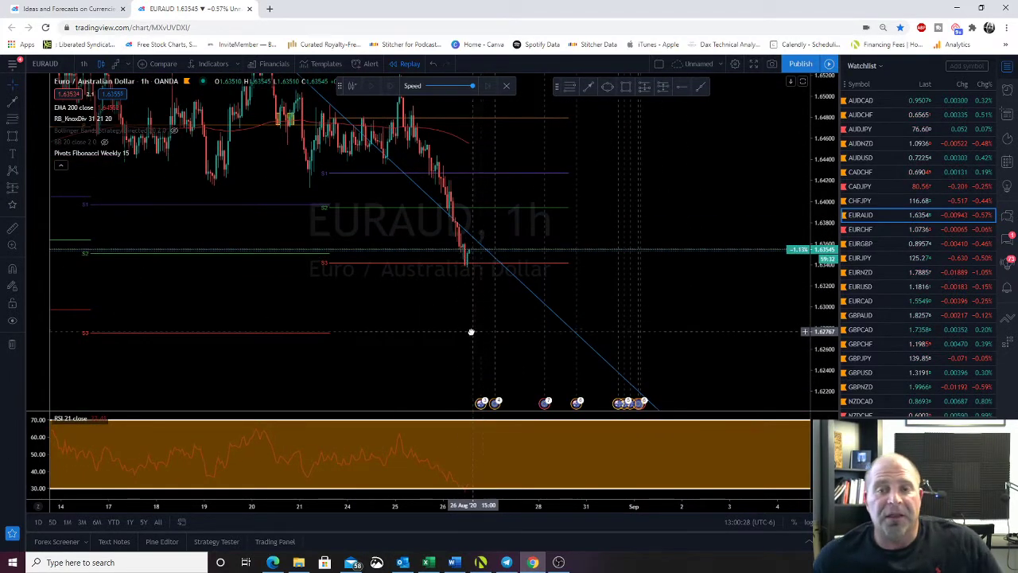
drag(471, 332, 376, 266)
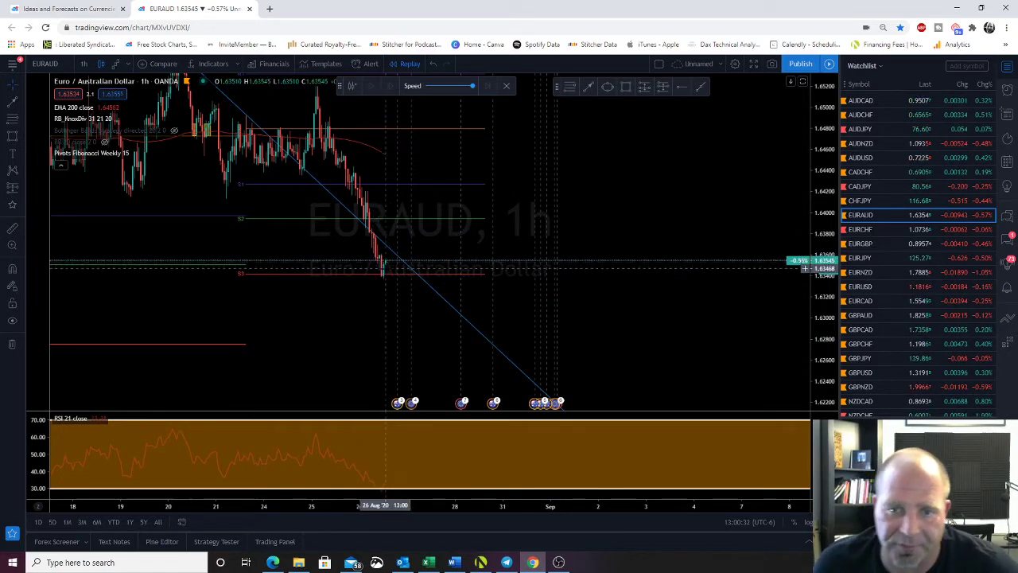
scroll(402, 284, up, 7)
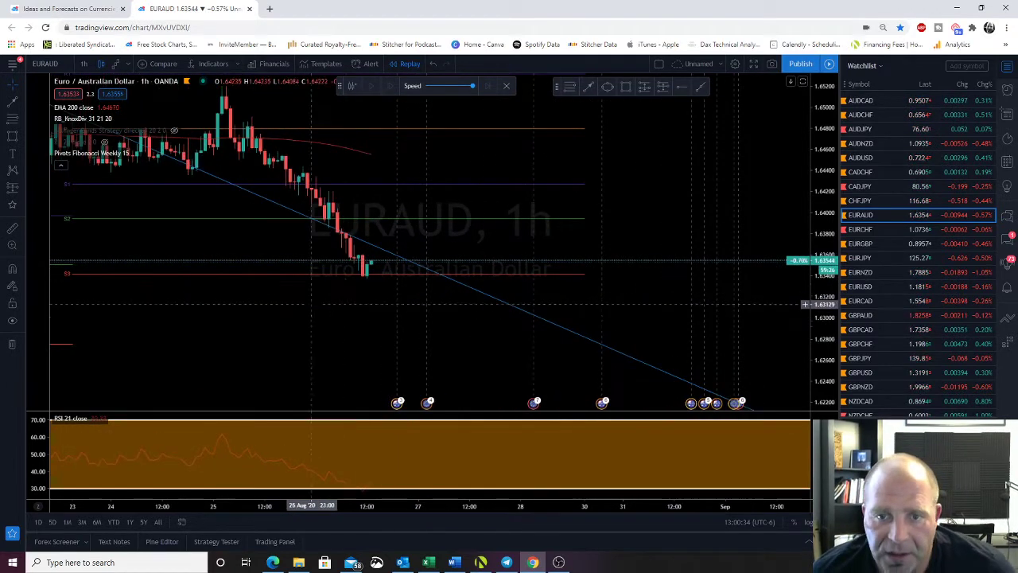
drag(317, 302, 391, 275)
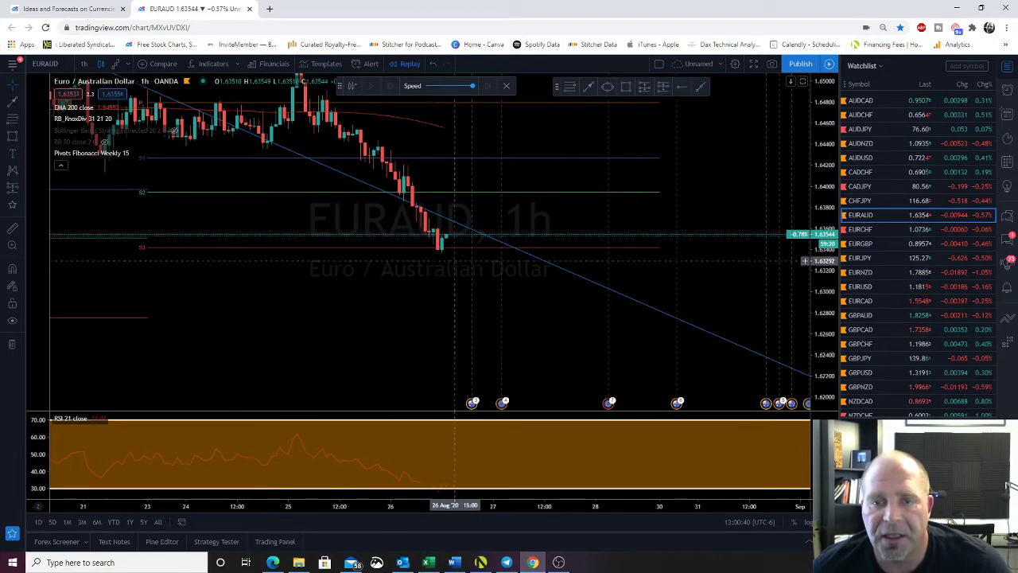
Draw an upward arrow from 26 Aug 14:00 at S3, about 1.63419, to 26 Aug 23:00 just above S2, about 1.63967
click(589, 92)
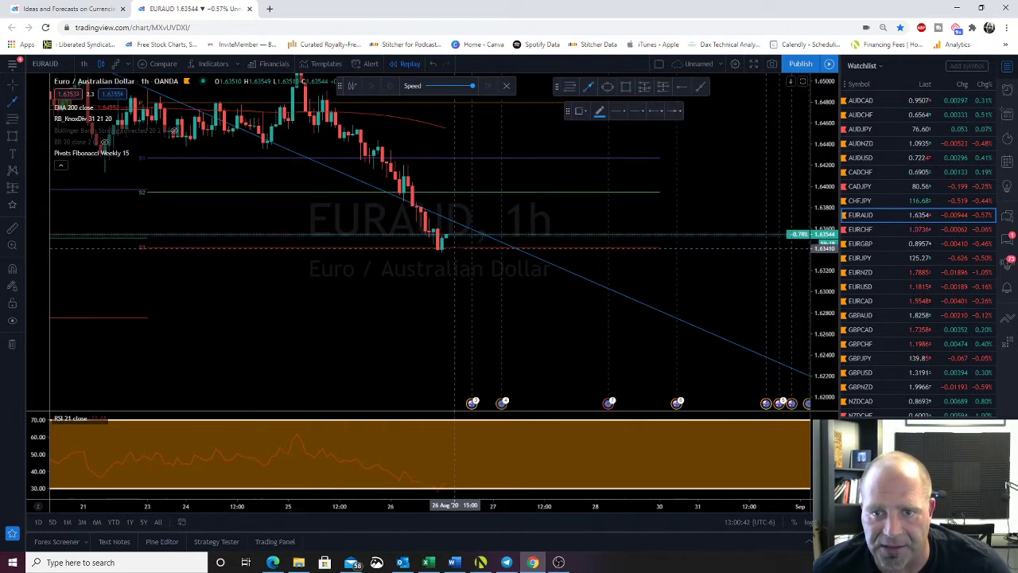
drag(449, 246, 517, 106)
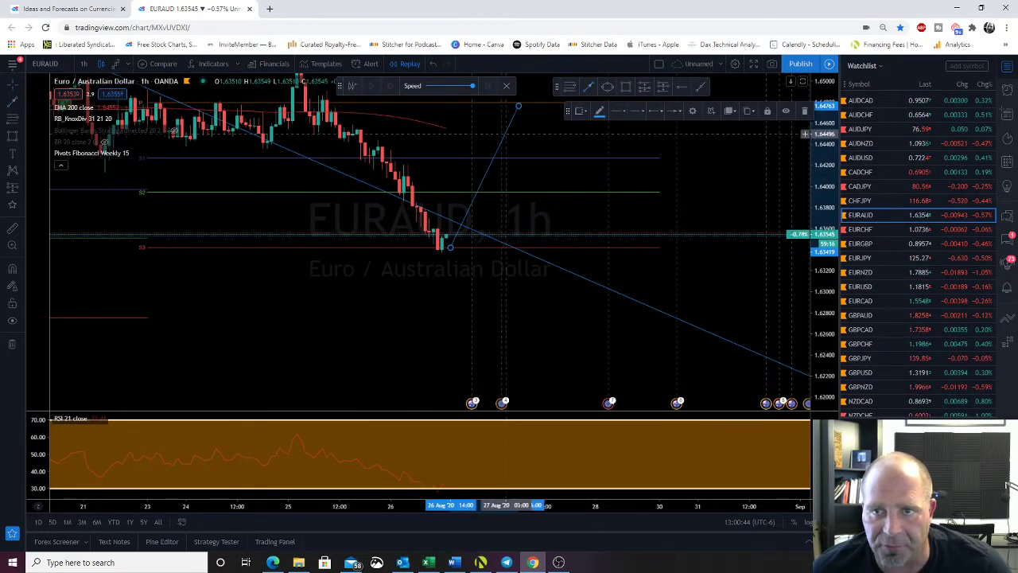
drag(396, 288, 381, 340)
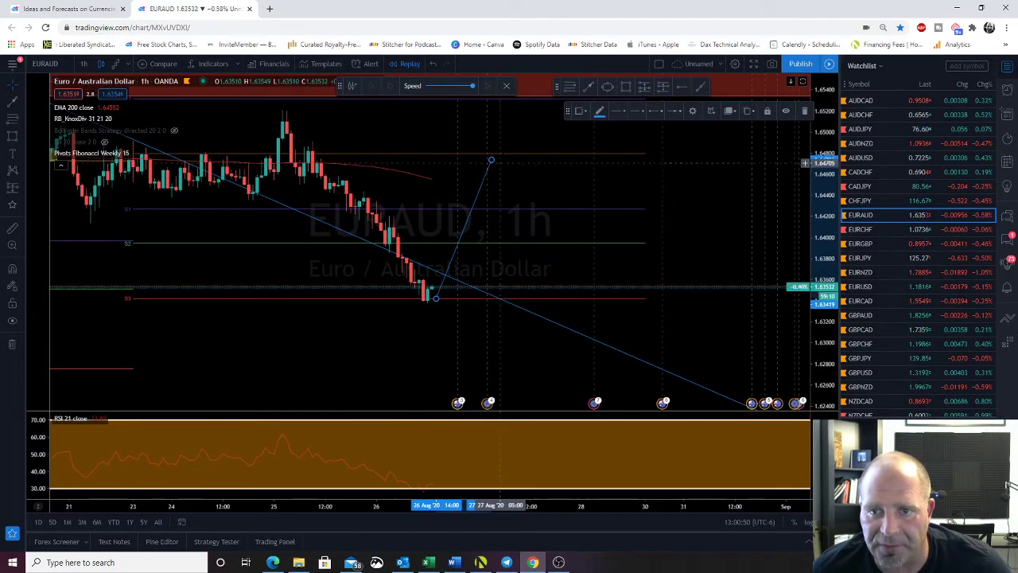
mouse_move(491, 160)
mouse_down()
mouse_move(465, 241)
mouse_move(470, 217)
mouse_move(475, 238)
mouse_up()
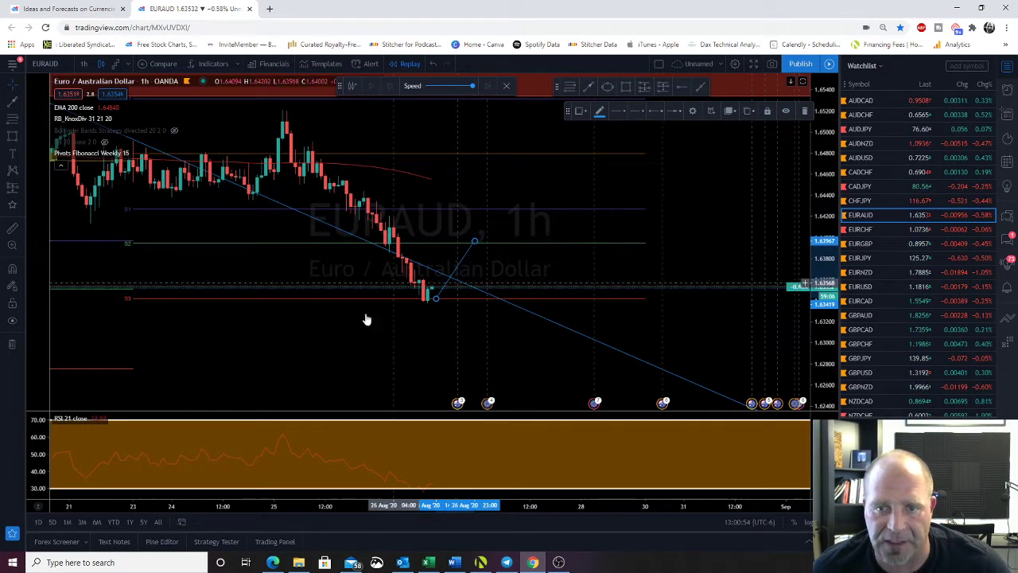
Flag EURAUD red in the watchlist and switch the chart to EURCHF
scroll(363, 334, down, 3)
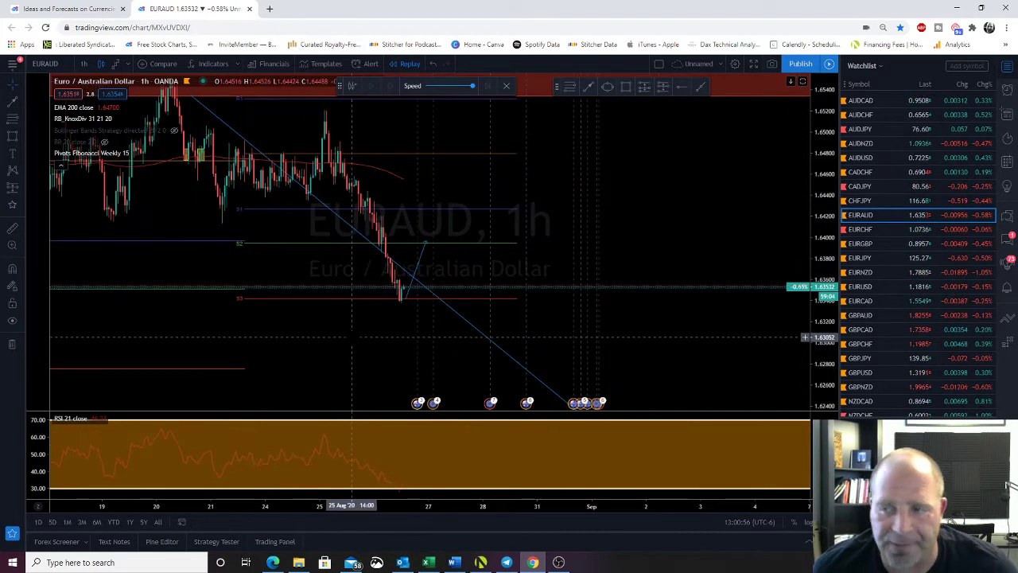
click(859, 216)
click(859, 229)
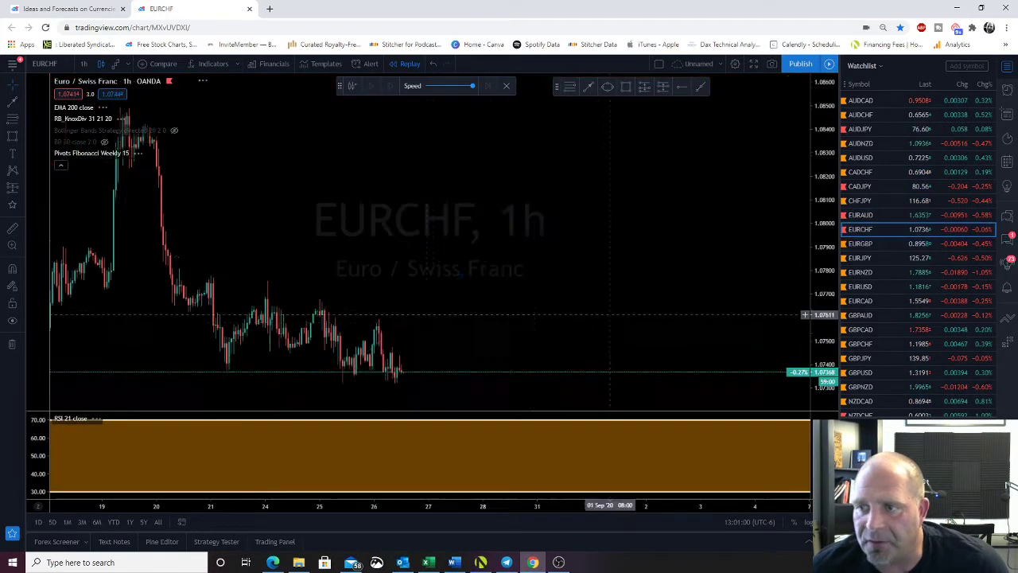
Reposition EURCHF's upward arrow to run from 26 Aug 16:00 at about 1.07411 to 27 Aug 20:00 at about 1.07765, just below the weekly pivot
scroll(290, 338, down, 5)
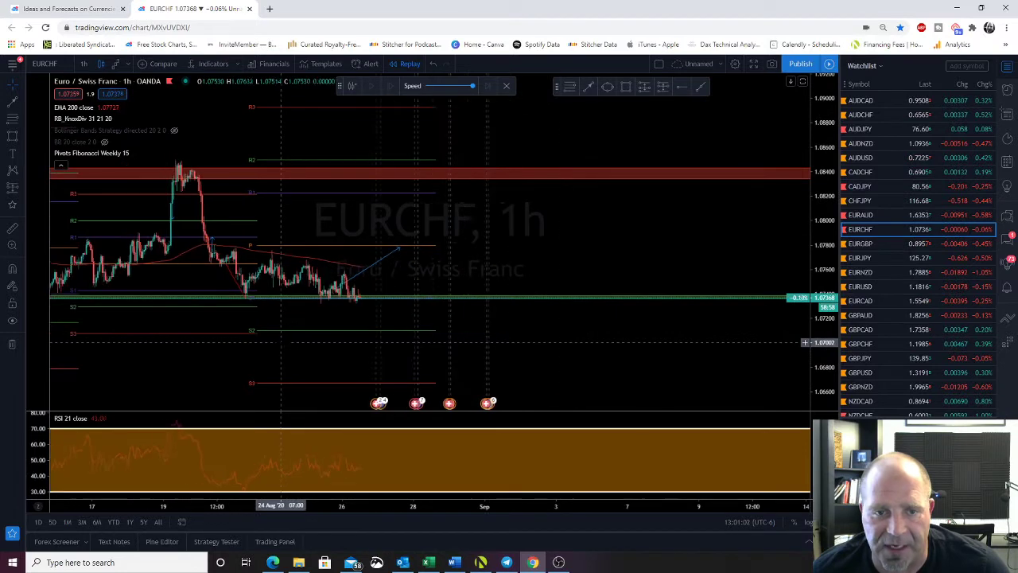
drag(271, 337, 364, 334)
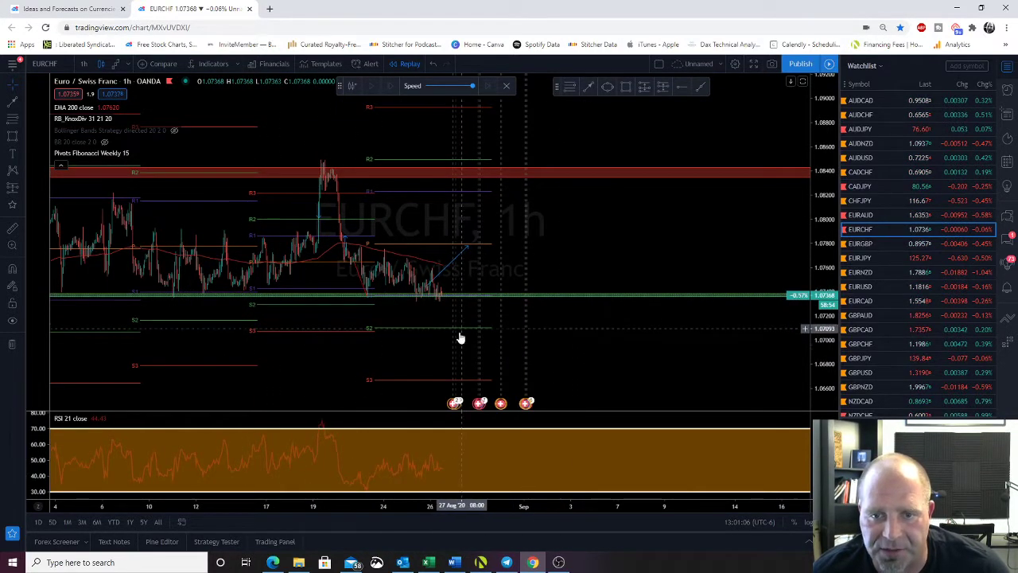
scroll(434, 341, up, 4)
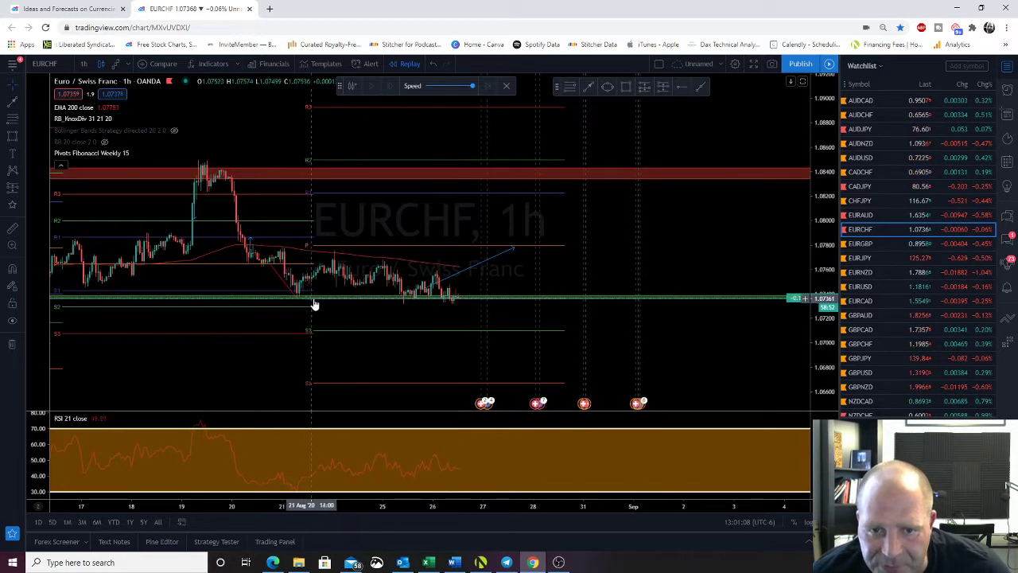
drag(822, 352, 822, 236)
drag(560, 310, 631, 234)
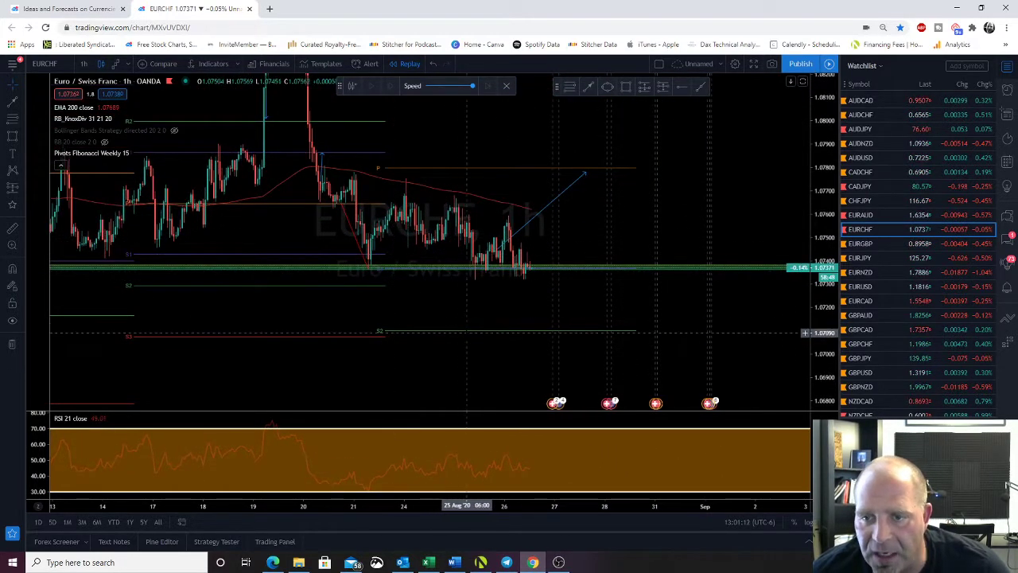
drag(525, 228, 566, 228)
drag(629, 178, 596, 176)
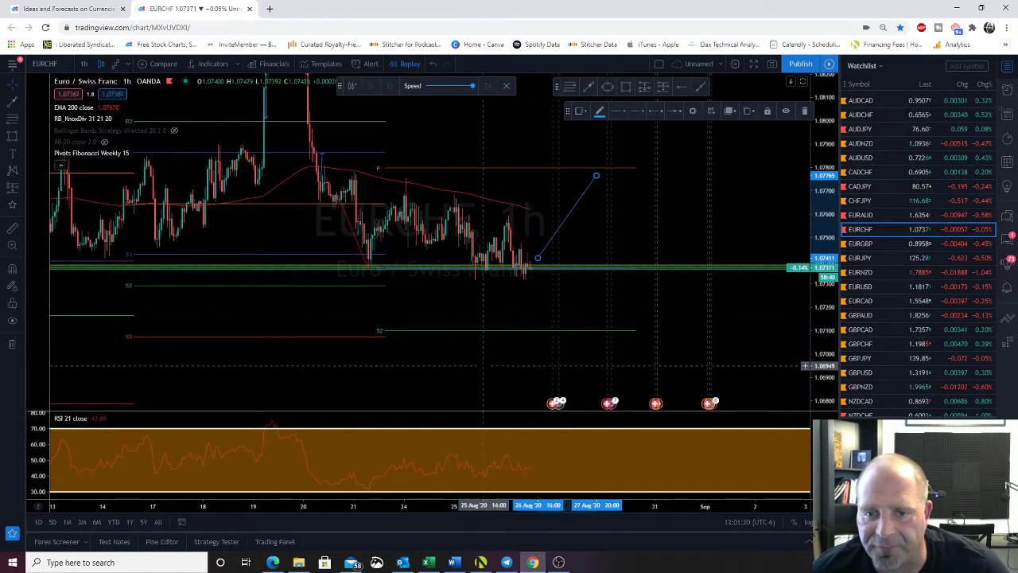
drag(489, 366, 485, 359)
Switch the chart to EURGBP and narrow the green support zone by raising its lower edge to about 0.8950
click(866, 246)
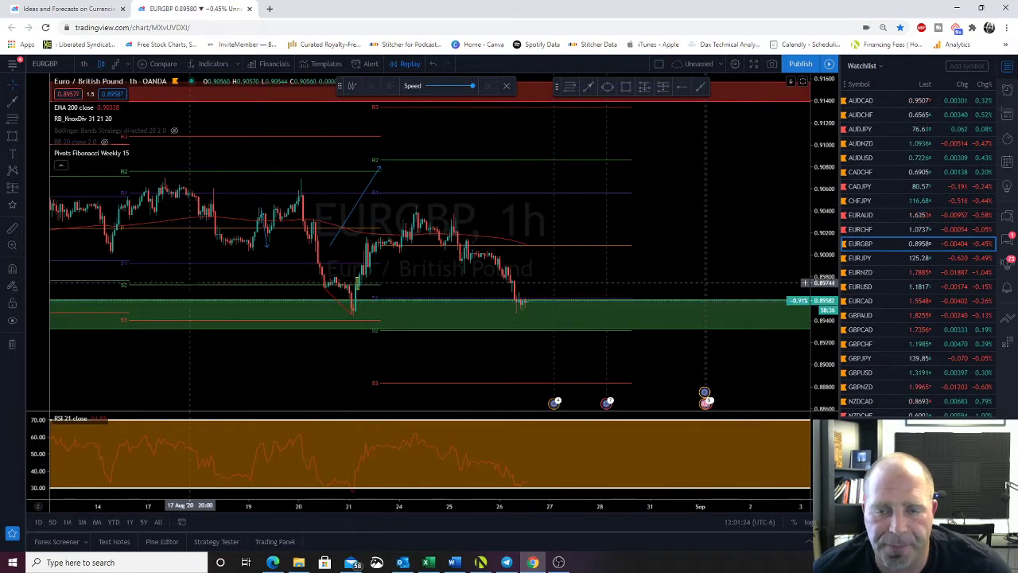
scroll(483, 315, down, 4)
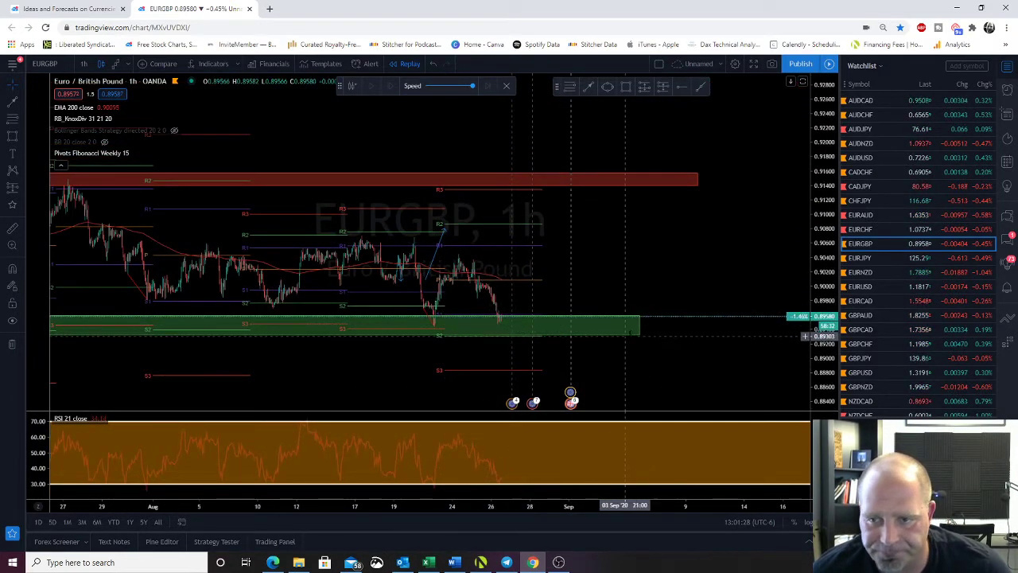
drag(640, 335, 640, 322)
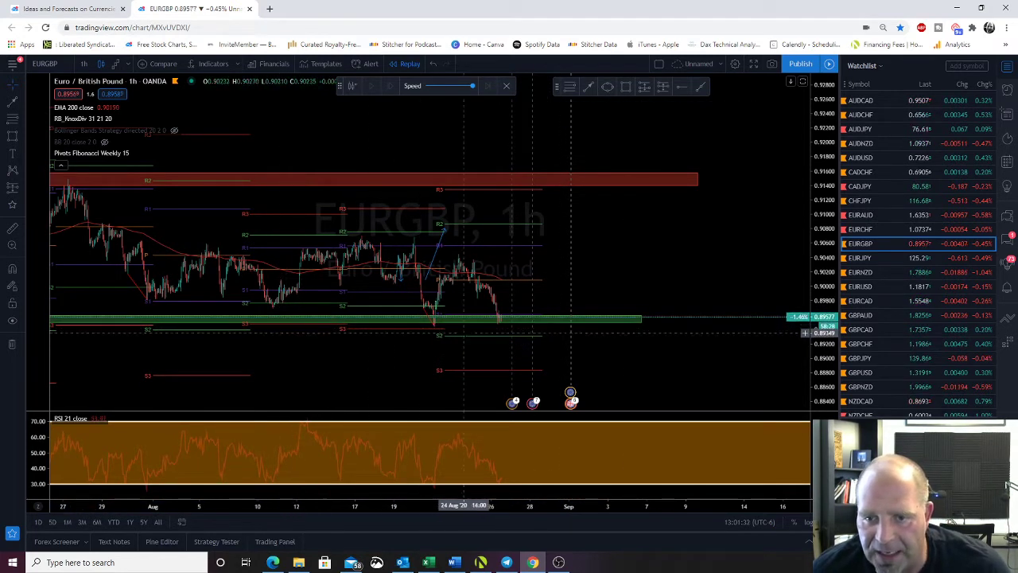
Examine EURGBP's latest hourly candles around the green support zone and weekly S1
scroll(501, 320, up, 2)
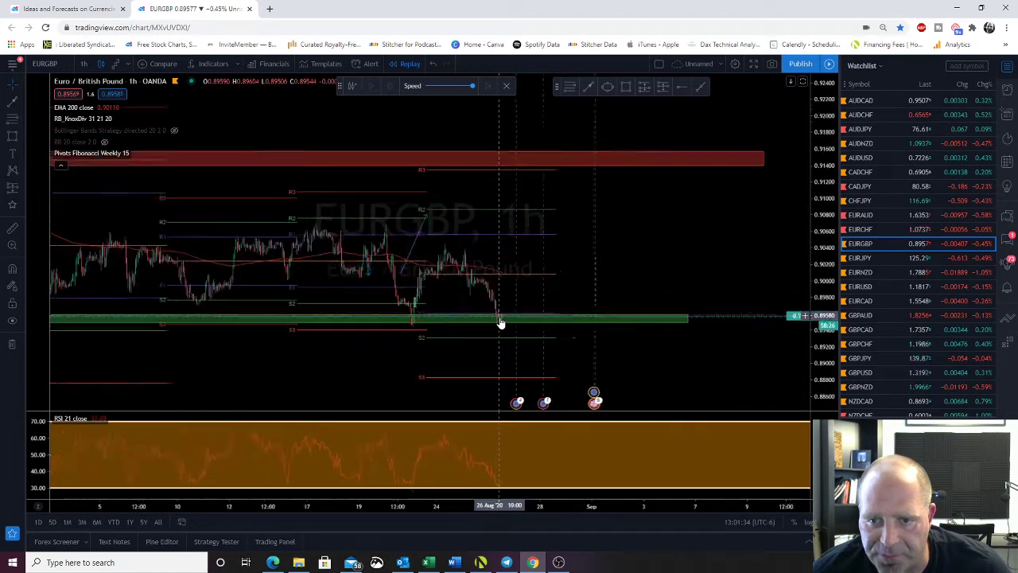
drag(466, 318, 423, 279)
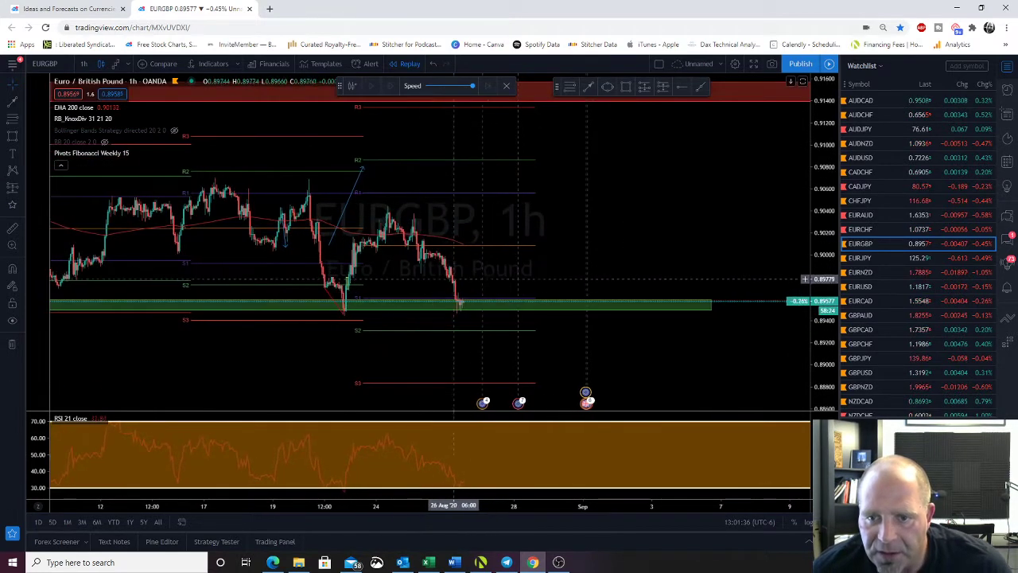
drag(498, 279, 456, 226)
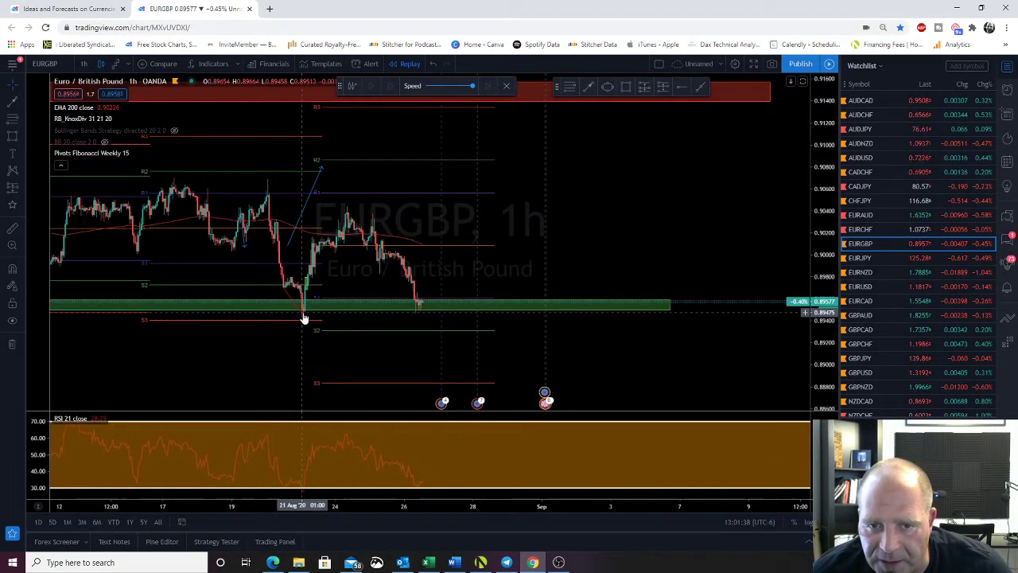
scroll(421, 319, up, 5)
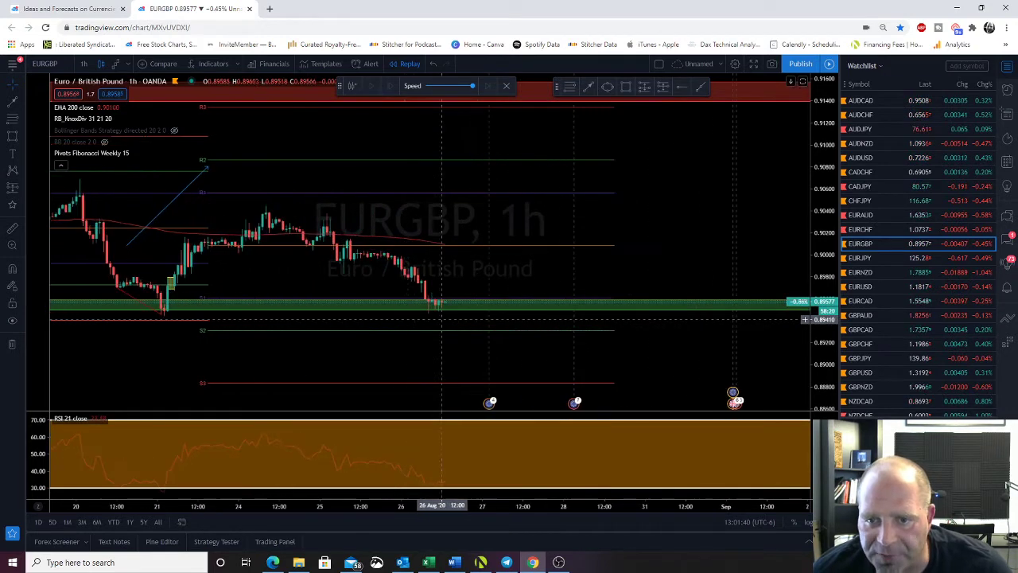
drag(825, 366, 823, 263)
drag(569, 309, 600, 207)
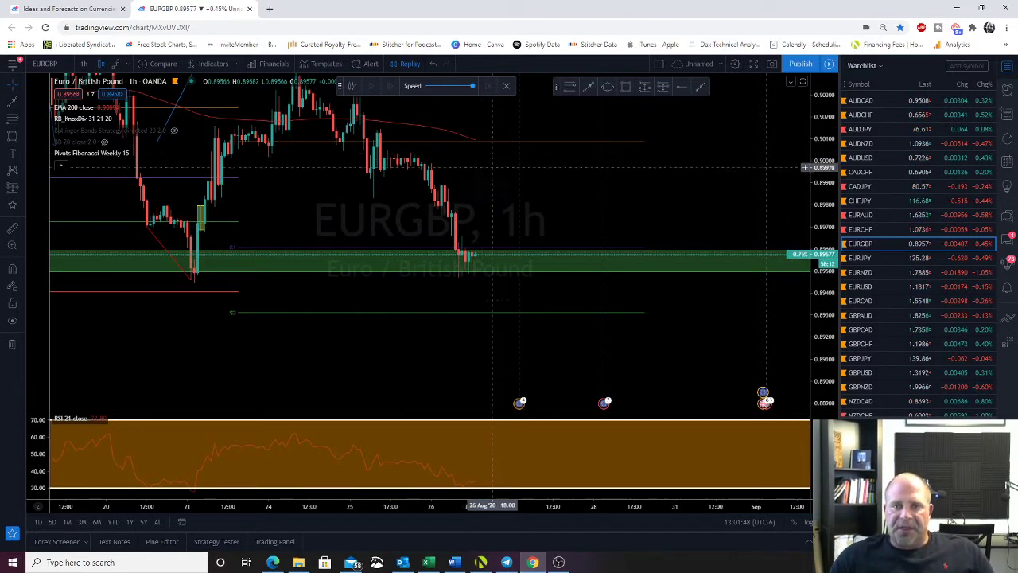
Switch the chart to EURJPY and examine the recent hourly price action around the weekly pivot
click(864, 259)
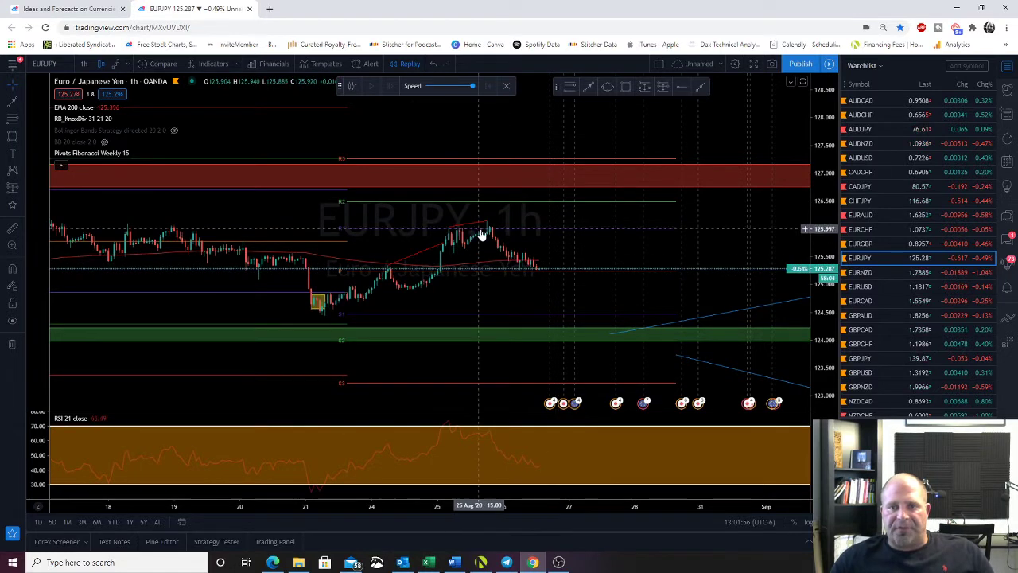
drag(518, 276, 329, 276)
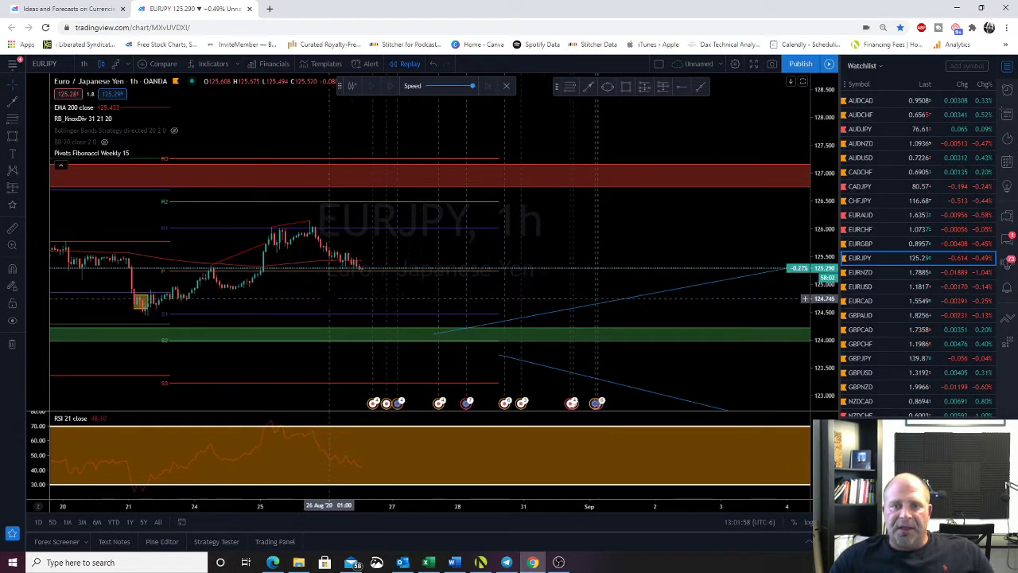
Switch the chart to EURNZD and delete both old downward arrows
click(857, 273)
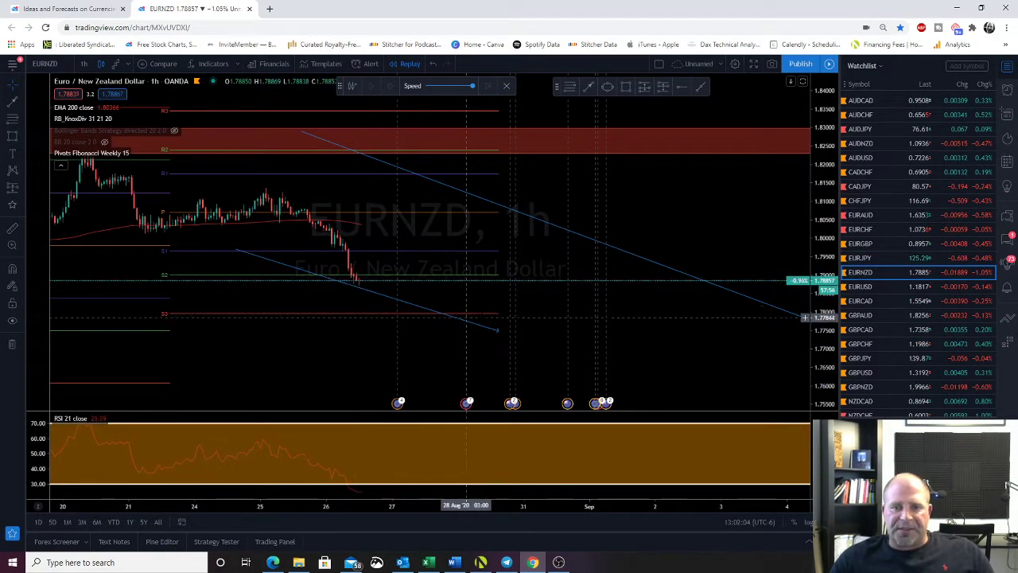
drag(499, 331, 403, 340)
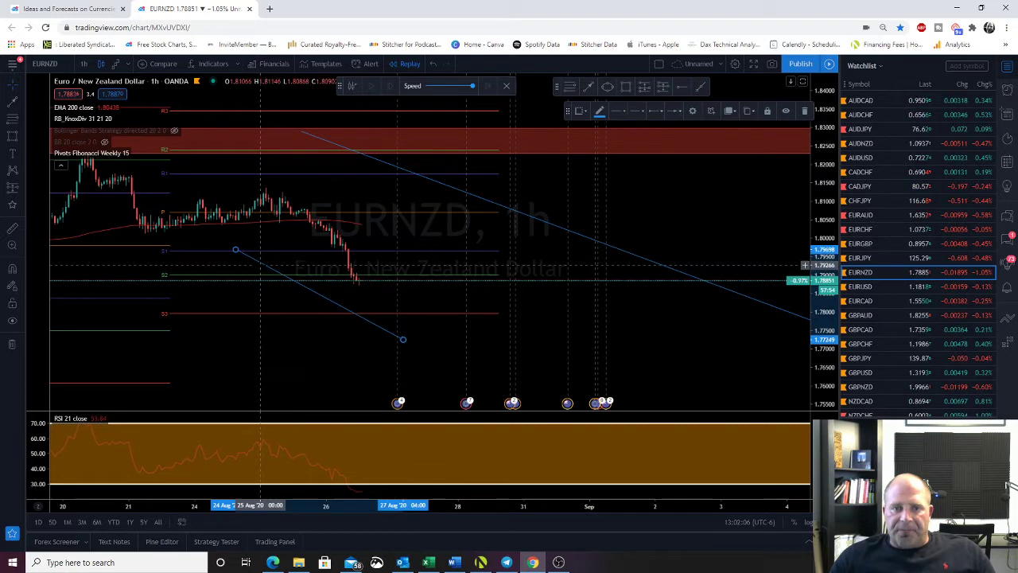
key(Delete)
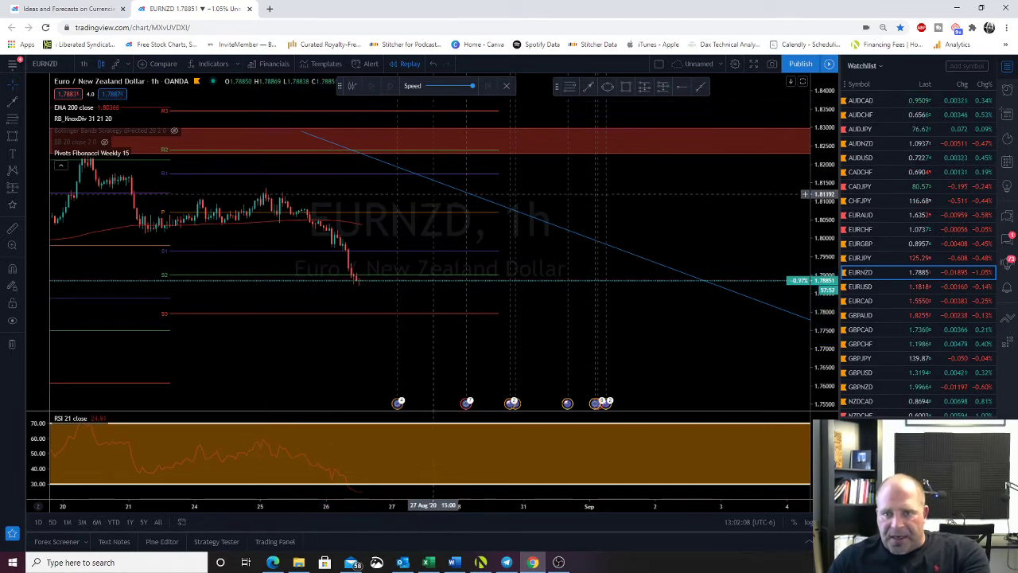
click(455, 191)
key(Delete)
Draw an upward arrow from the latest 26 Aug candles at S2, about 1.78982, to 27 Aug 00:00 just below the weekly pivot, about 1.80649
drag(263, 332, 398, 346)
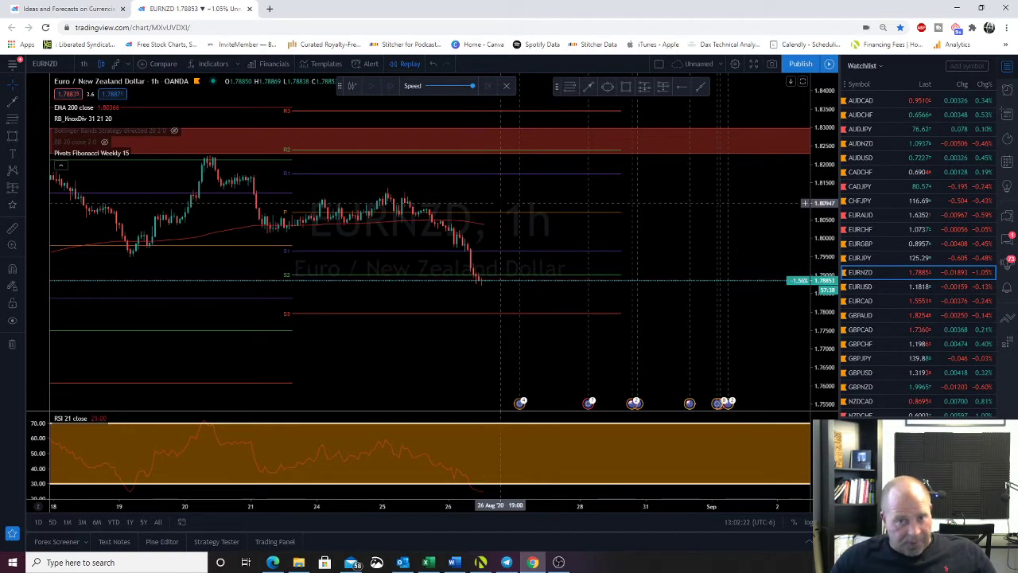
drag(494, 311, 495, 334)
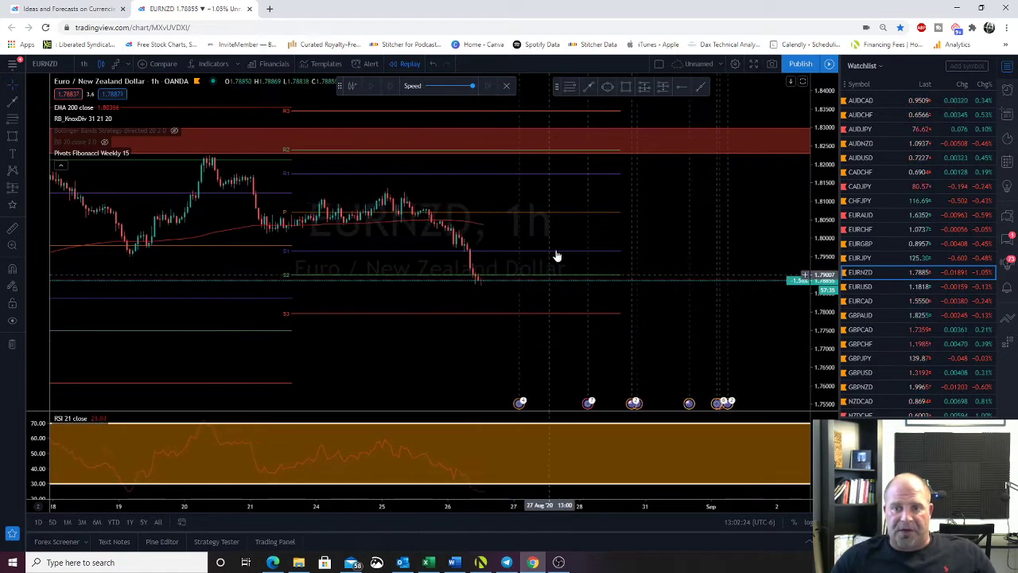
click(590, 94)
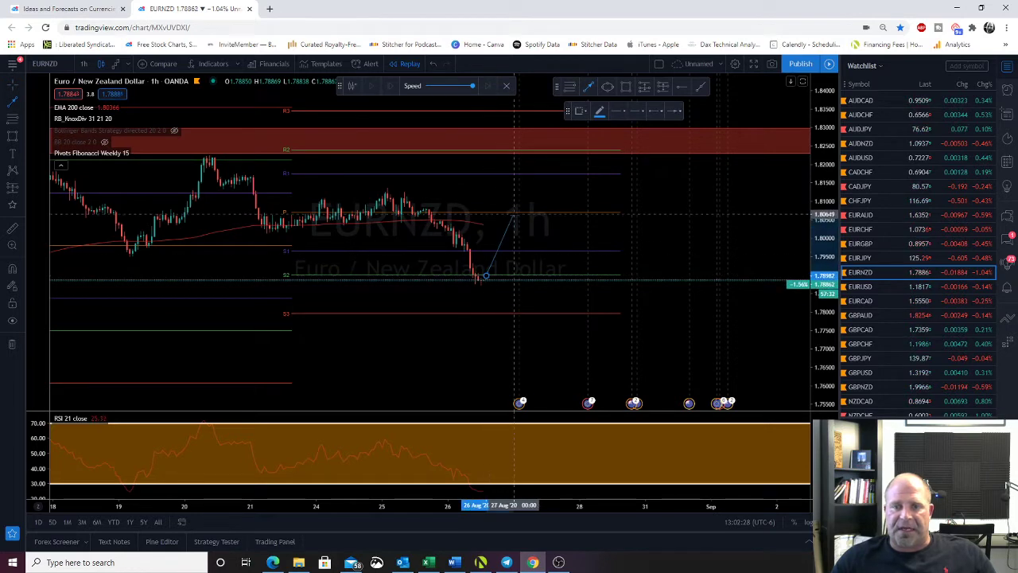
click(514, 215)
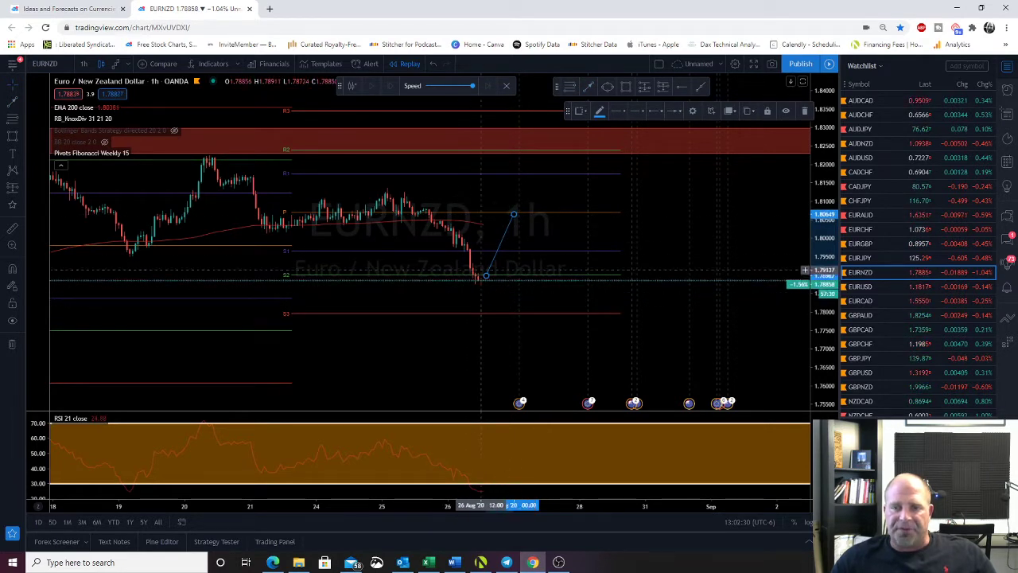
Switch the chart to EURUSD and examine the hourly price range between the two yellow zones
click(863, 288)
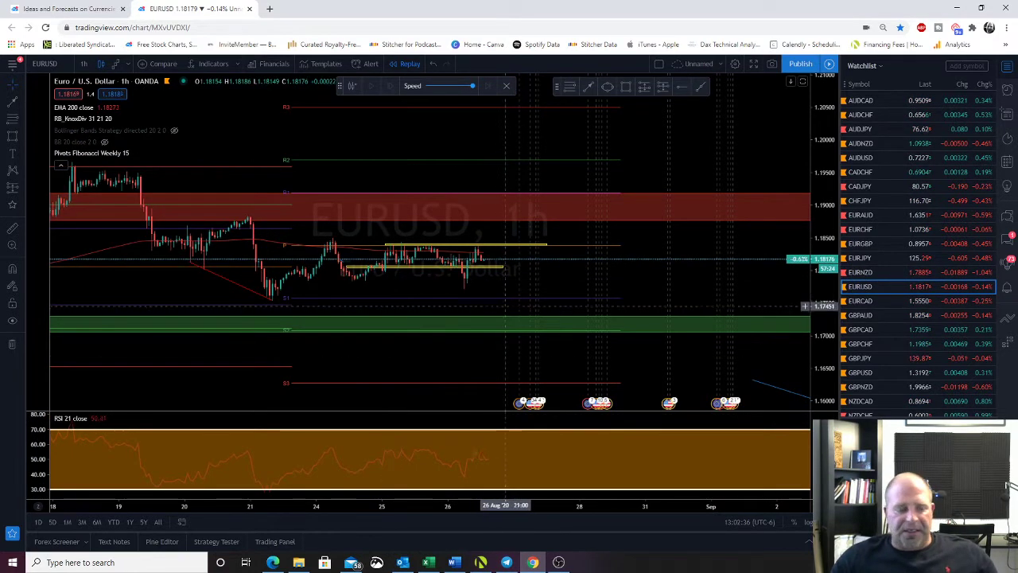
scroll(594, 316, up, 6)
drag(827, 350, 828, 99)
drag(388, 346, 521, 330)
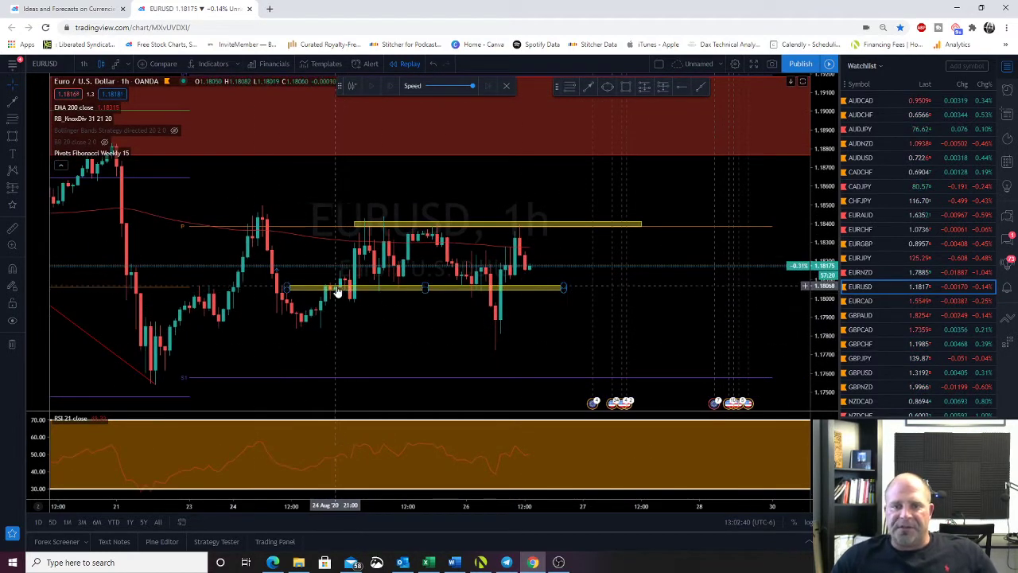
click(390, 291)
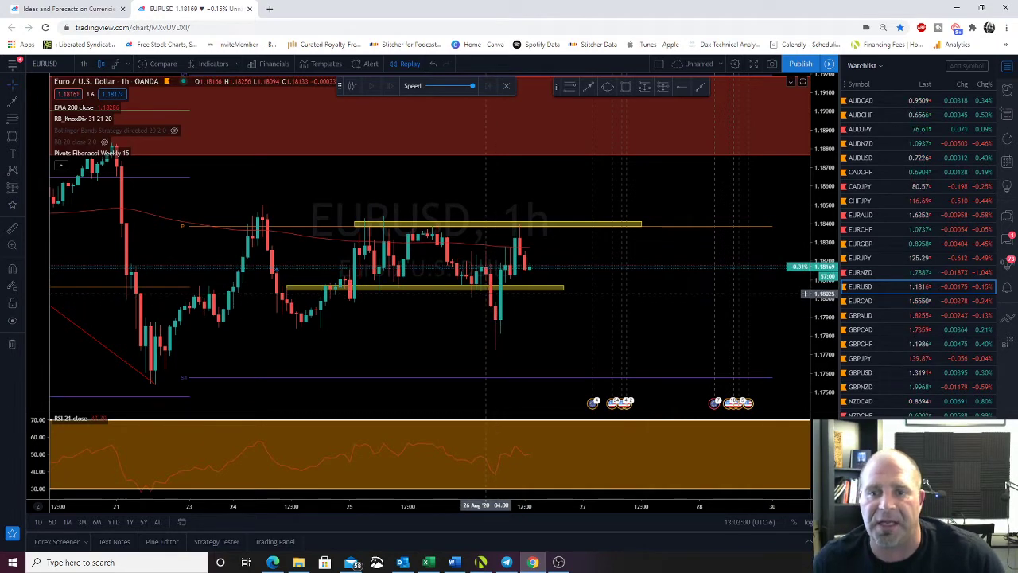
drag(472, 355, 490, 340)
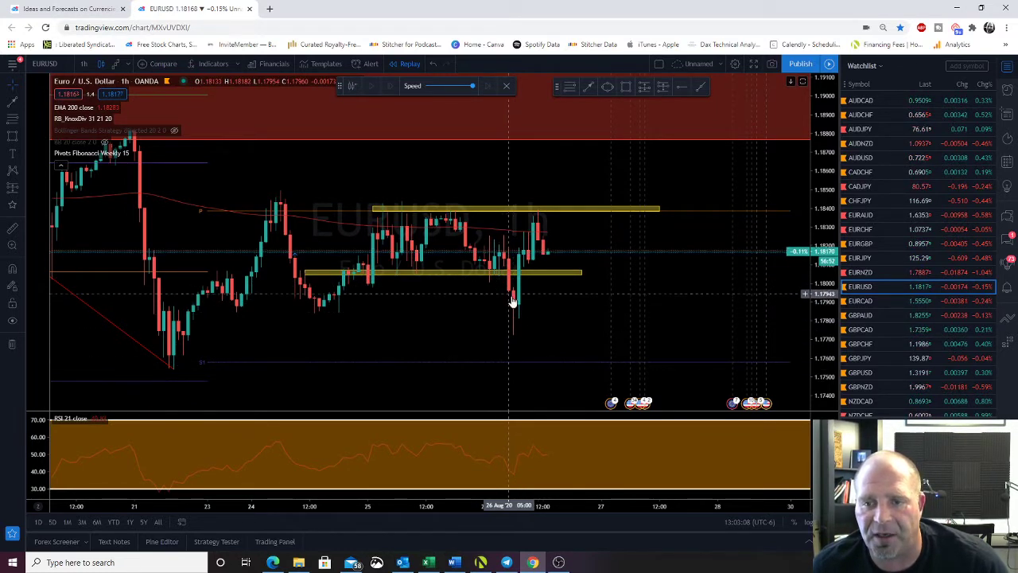
drag(409, 309, 329, 313)
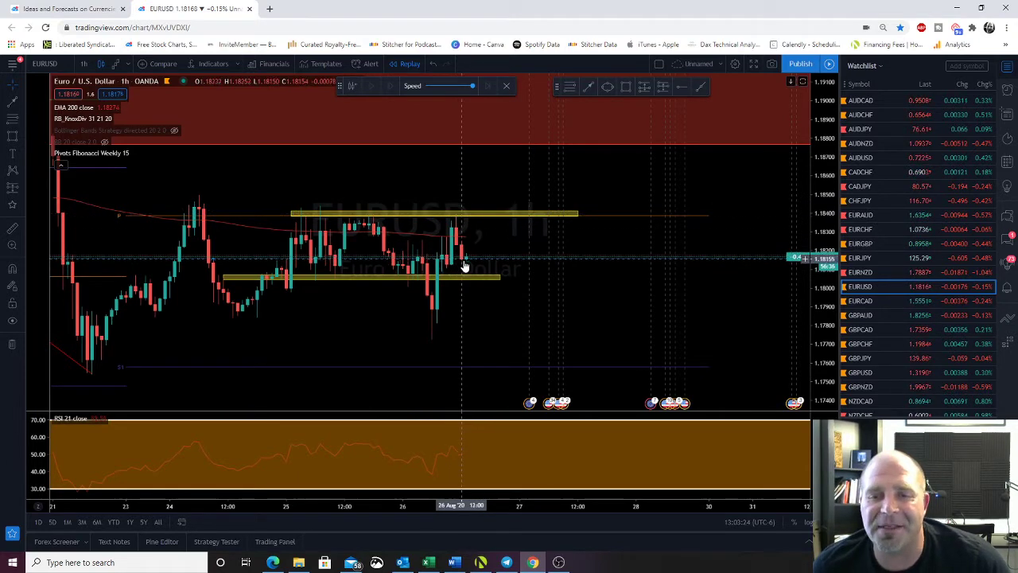
drag(466, 320, 504, 298)
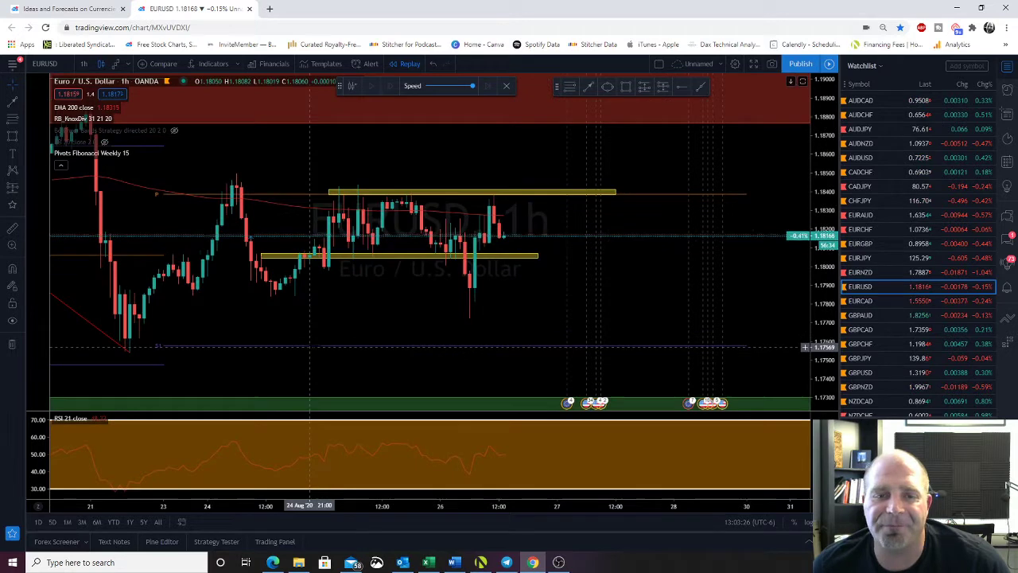
Shorten the lower yellow zone on EURUSD so that it starts at about 24 Aug 18:00
drag(308, 347, 344, 344)
drag(296, 253, 330, 253)
drag(373, 289, 344, 294)
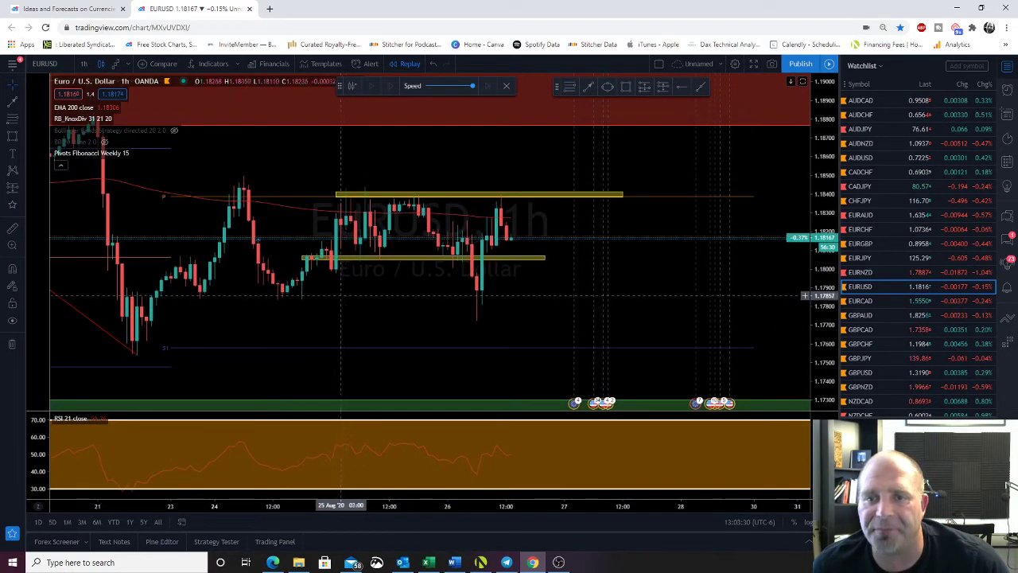
Draw a downward arrow from the latest EURUSD candle at about 1.18157 to 26 Aug 18:00 at weekly S1, about 1.17581
drag(386, 347, 310, 343)
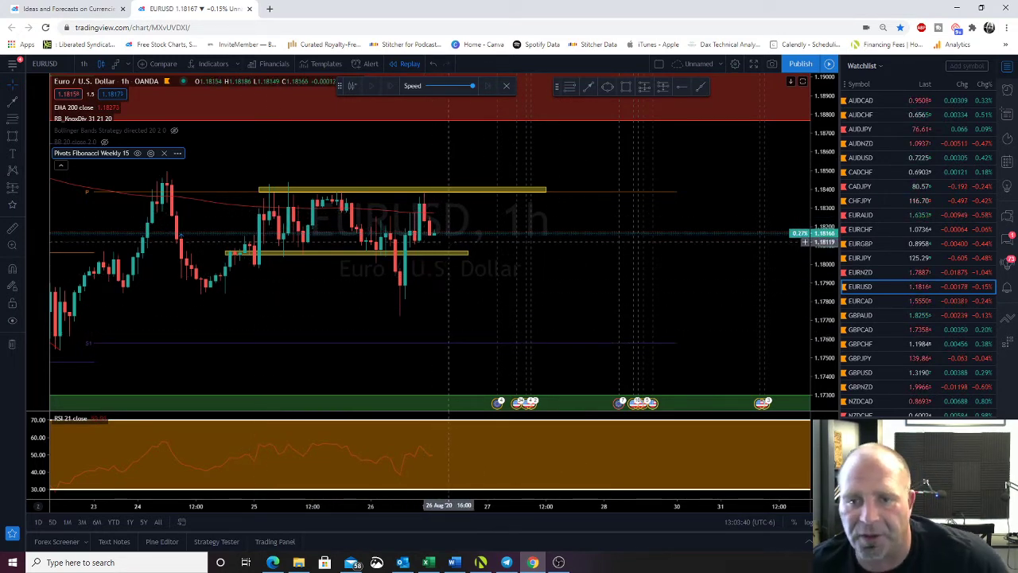
click(588, 89)
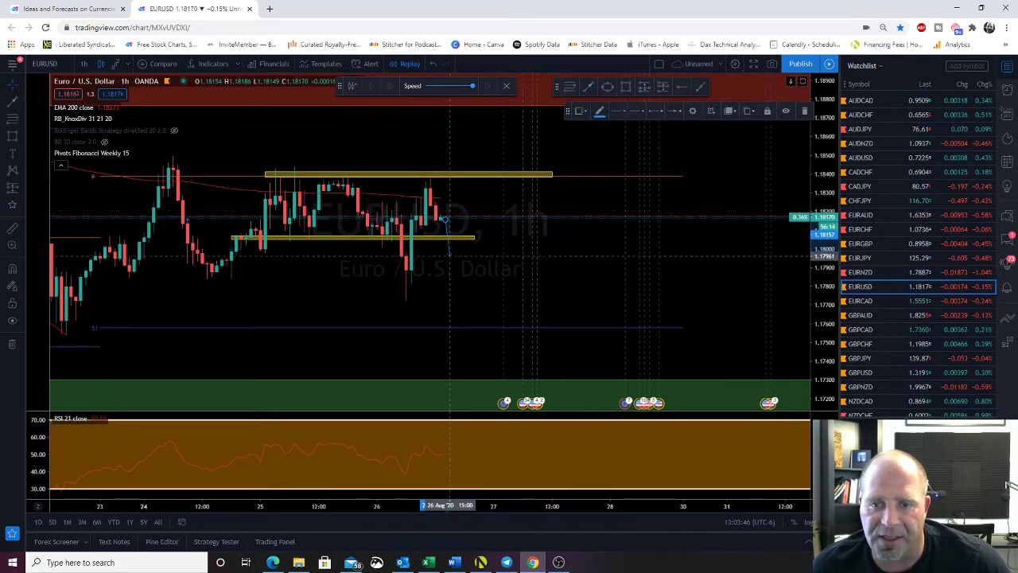
drag(455, 277, 465, 329)
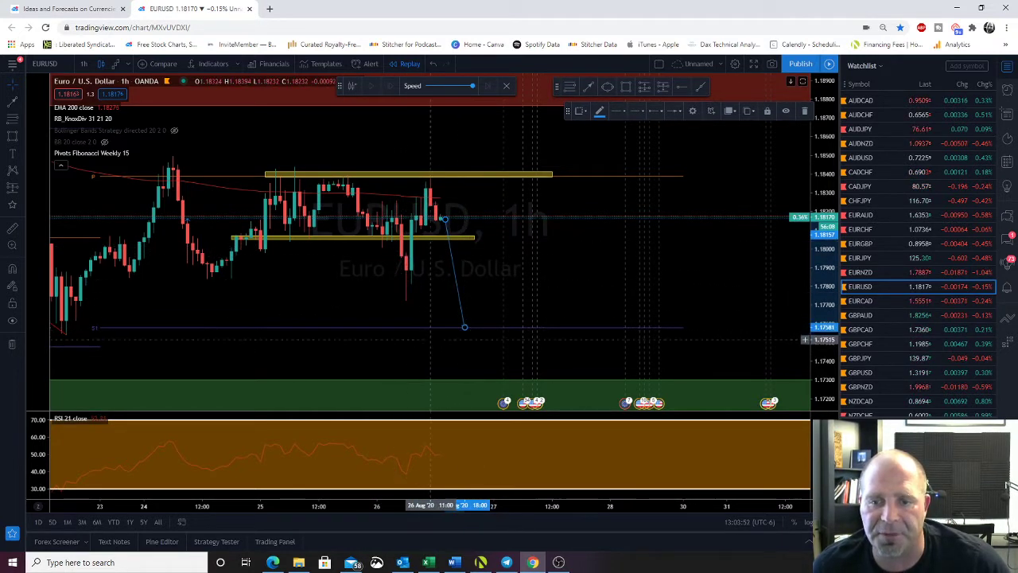
Switch the chart to EURCAD and examine the latest hourly price action near weekly S1
key(Down)
drag(290, 331, 464, 334)
drag(821, 361, 816, 261)
drag(437, 337, 359, 269)
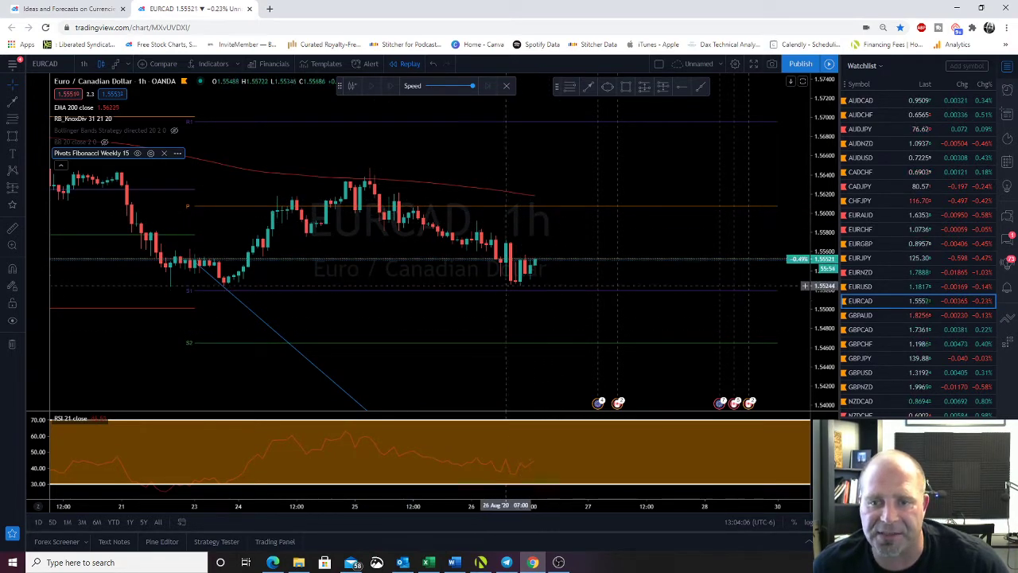
Draw an upward arrow on EURCAD from about 1.55309 near the latest candles to the weekly pivot, about 1.56055
click(589, 86)
click(530, 278)
click(563, 208)
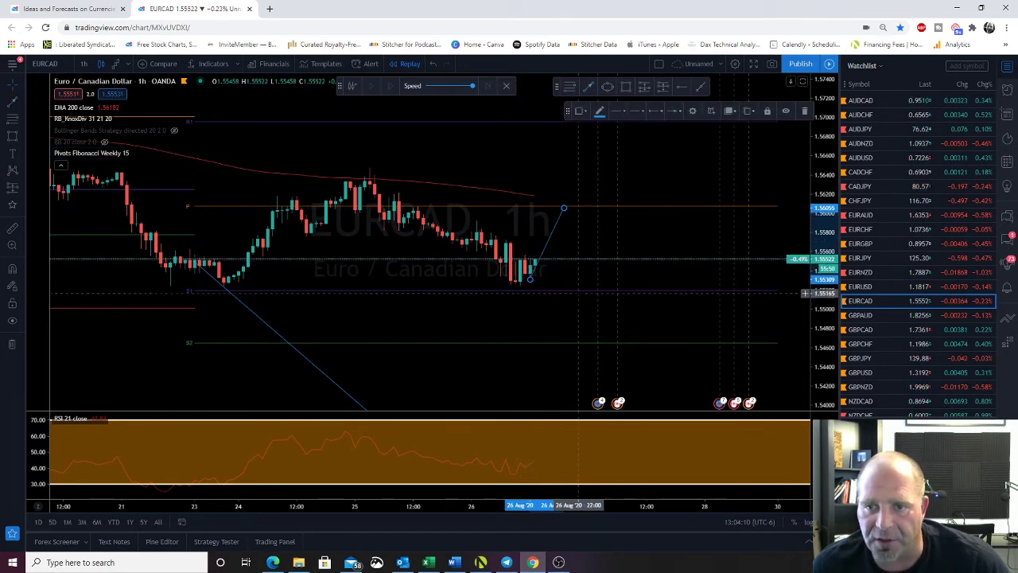
Switch the chart to GBPAUD and examine the hourly price action around the weekly pivot
click(861, 315)
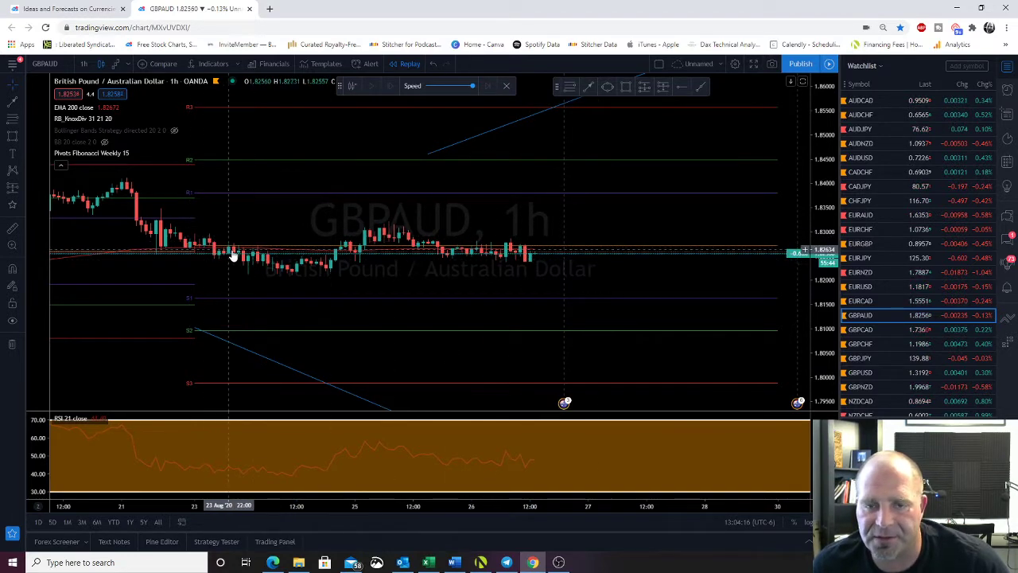
drag(503, 286, 596, 286)
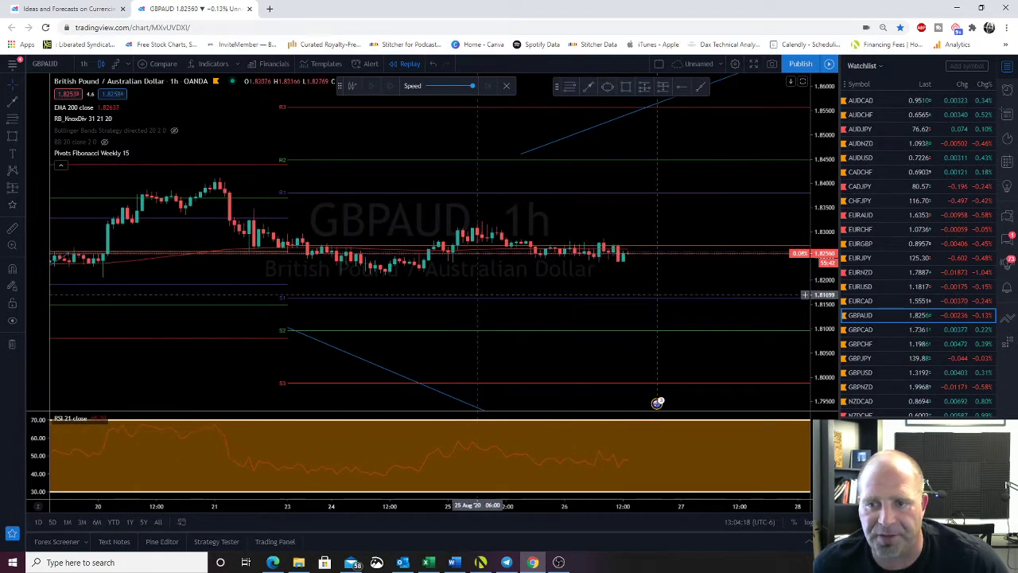
Switch the chart to GBPCAD and remove the orange ray rising from the 24 Aug low
key(Down)
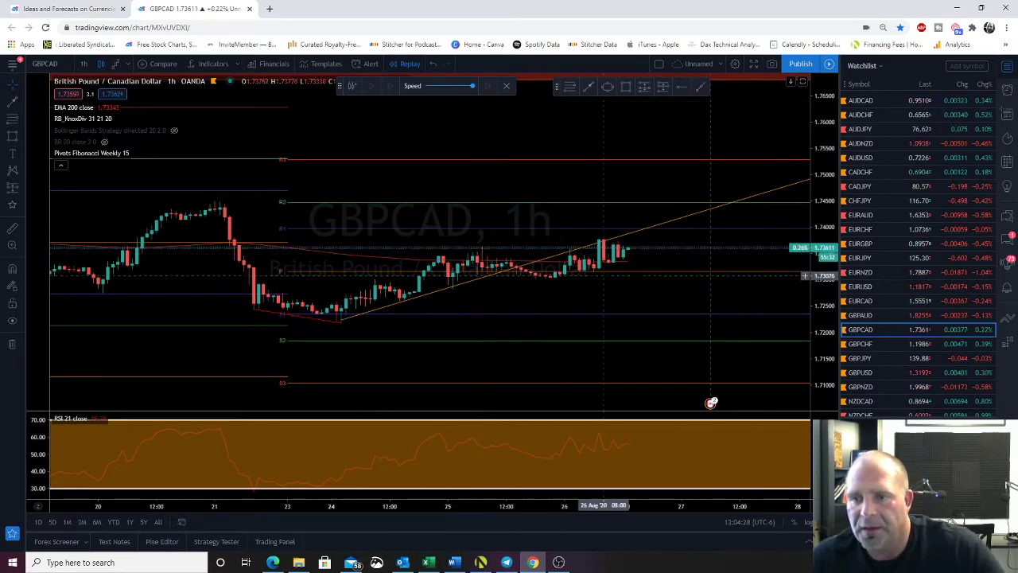
drag(815, 322, 815, 366)
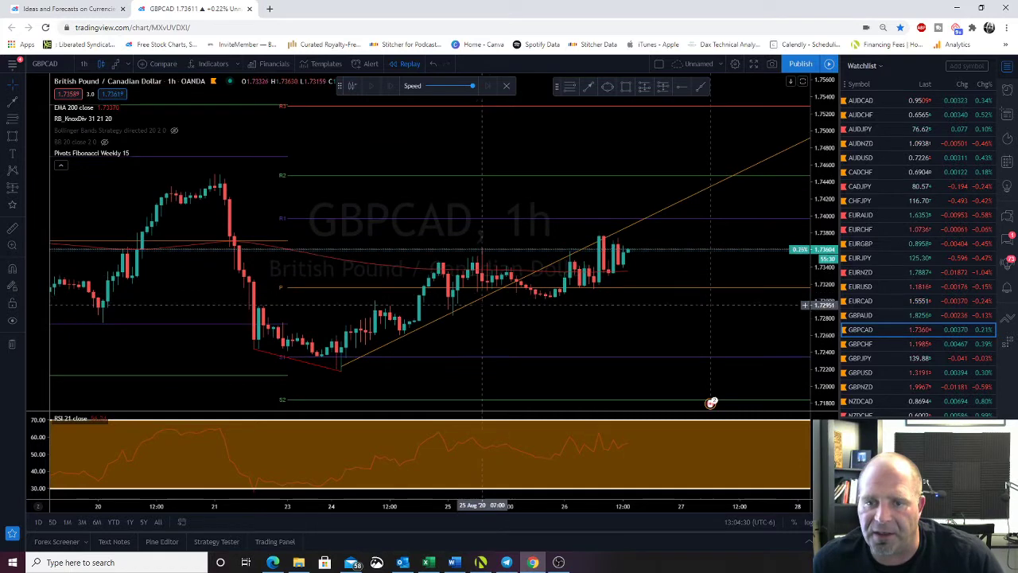
click(475, 308)
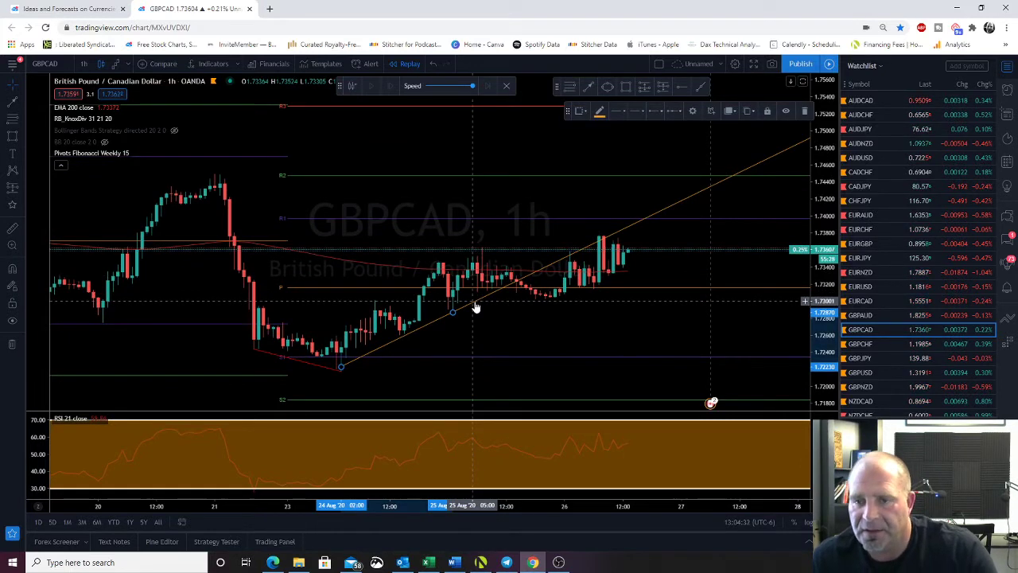
double_click(475, 306)
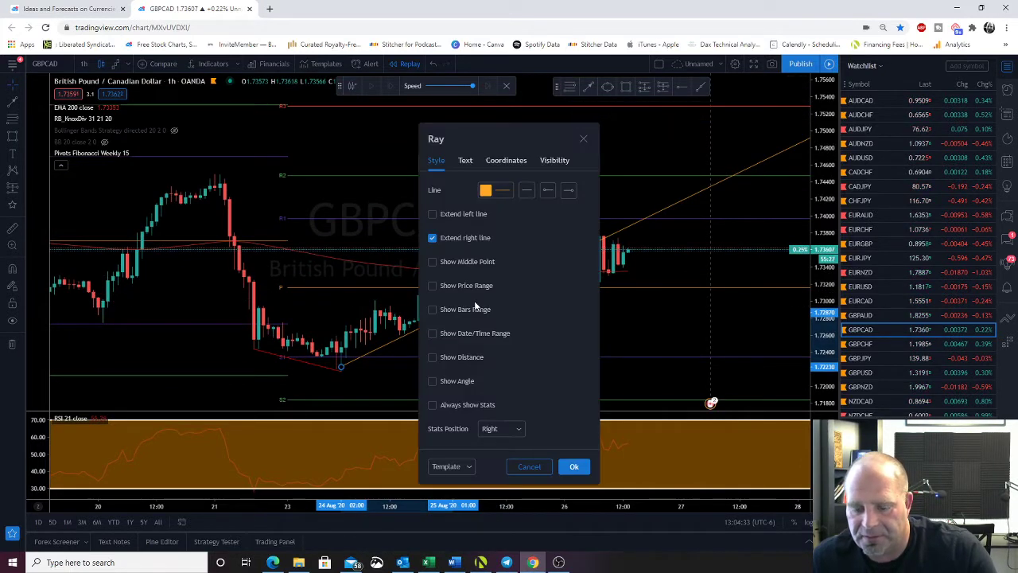
click(569, 466)
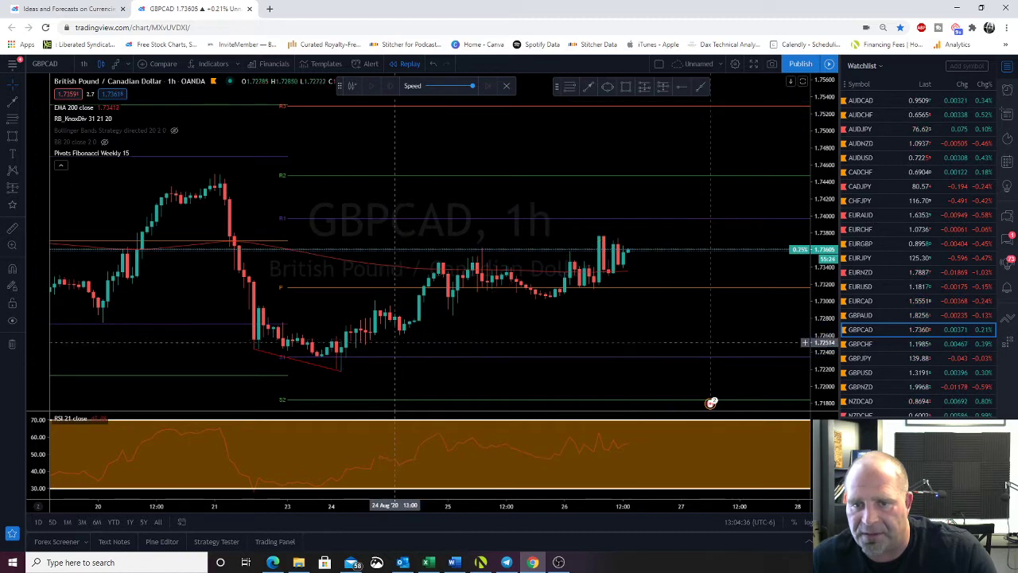
Draw an upward arrow on GBPCAD from just below the latest candle to weekly R1
drag(428, 348, 344, 329)
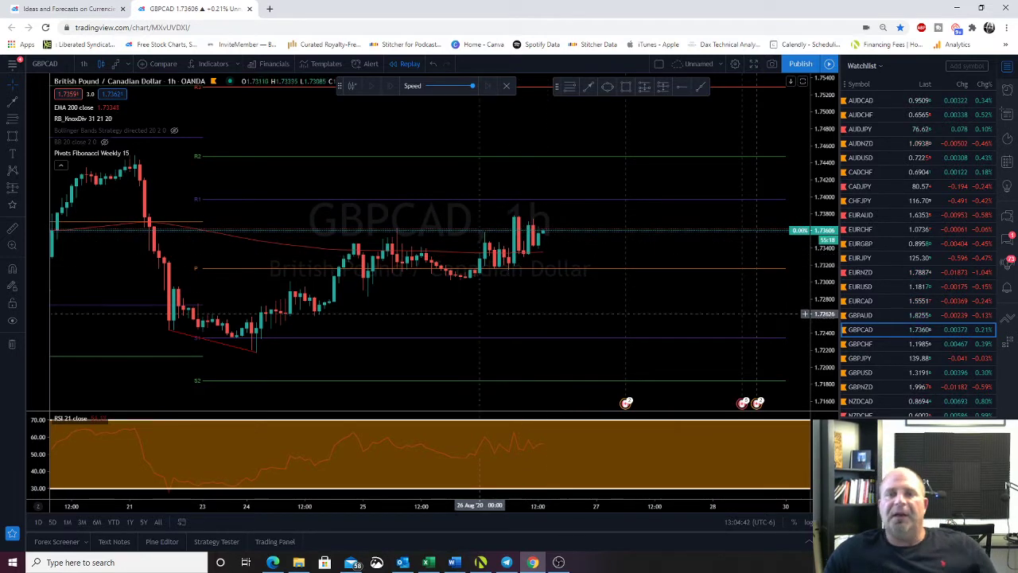
click(589, 90)
drag(538, 248, 562, 202)
Switch the chart to GBPCHF and draw a downward arrow from about 1.19879 to about 1.19412, near the weekly pivot, at 26 Aug 17:00
click(874, 346)
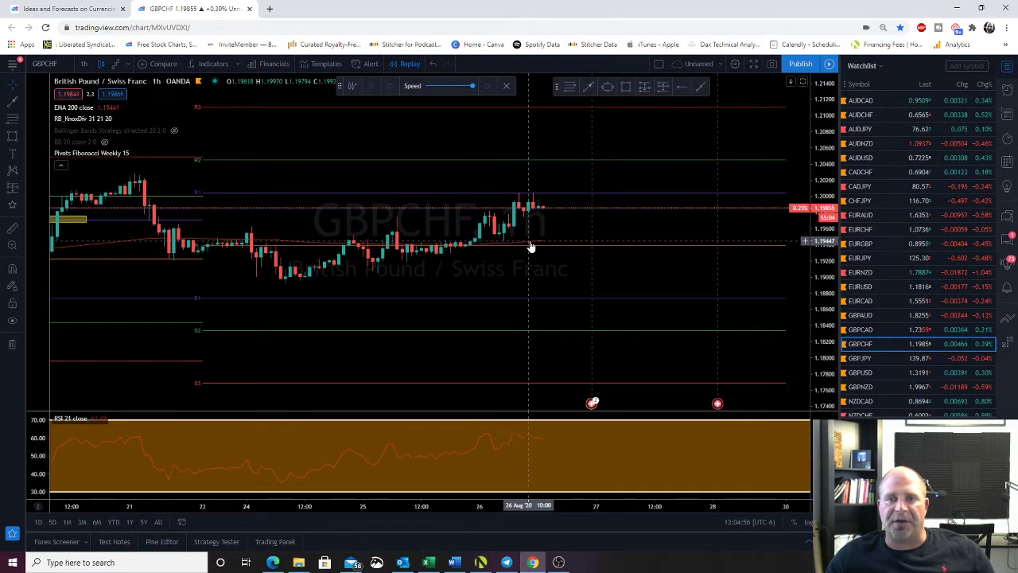
drag(531, 246, 467, 129)
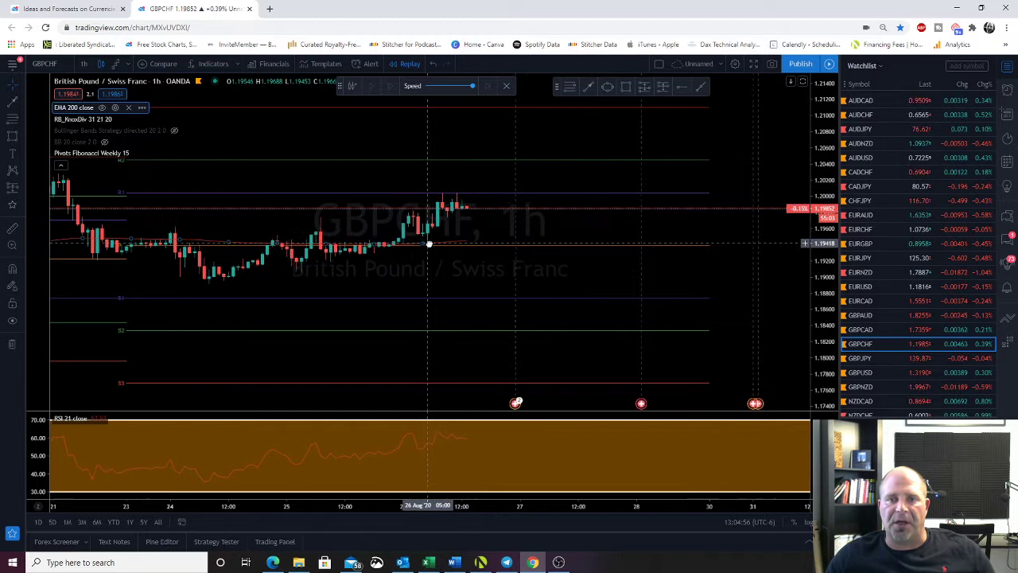
click(588, 88)
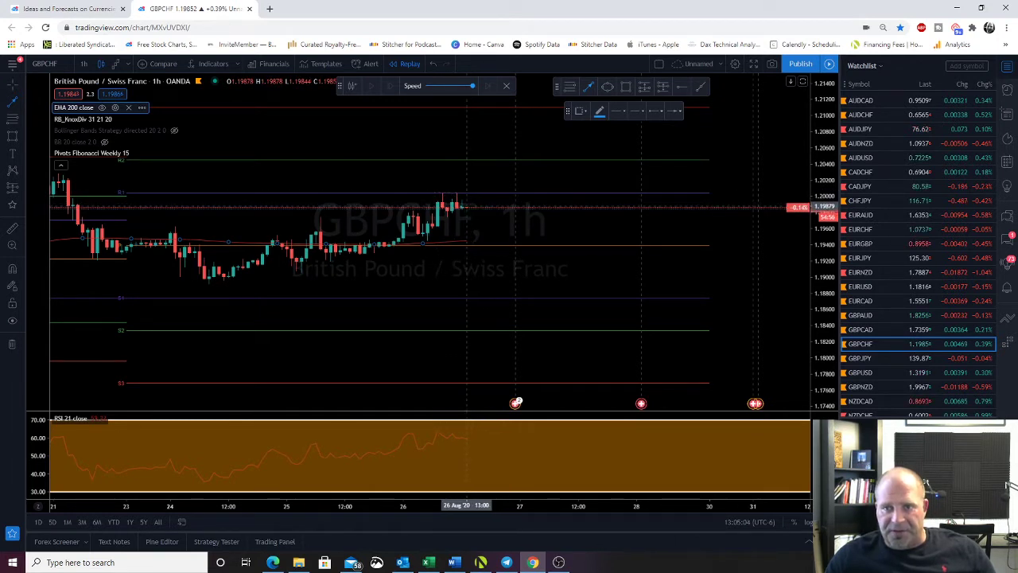
drag(467, 206, 485, 243)
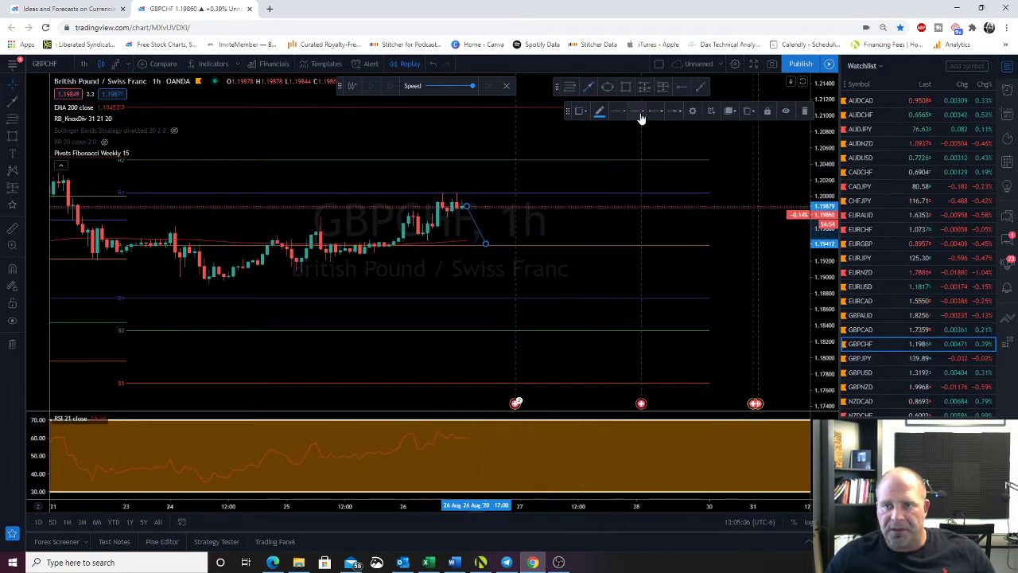
Draw a zone on GBPCHF at about 1.20038 to 1.20091, from 26 Aug 04:00 to 27 Aug 07:00, with the Make or Break Zone! template
click(626, 88)
drag(422, 191, 554, 195)
right_click(547, 196)
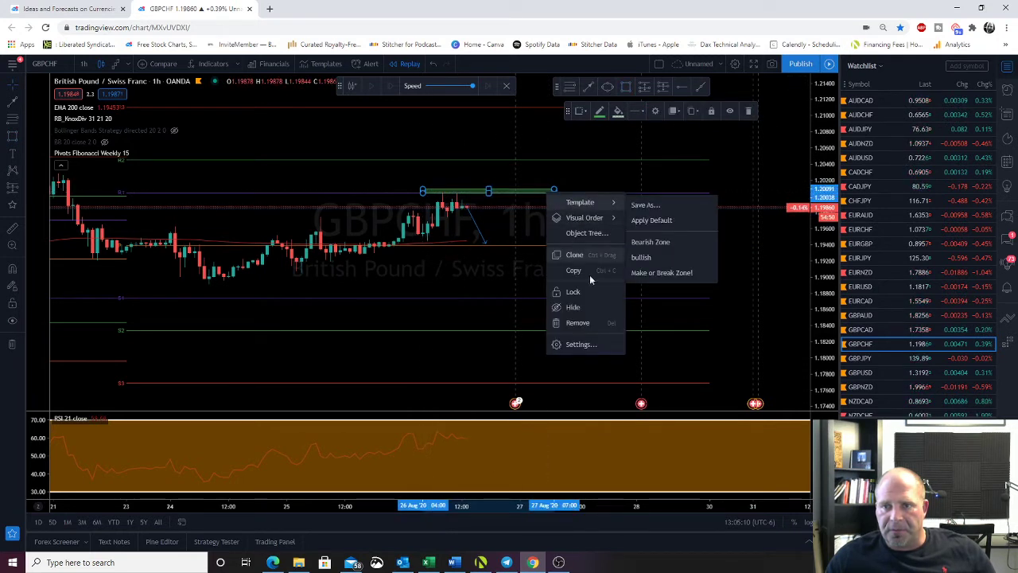
mouse_move(604, 218)
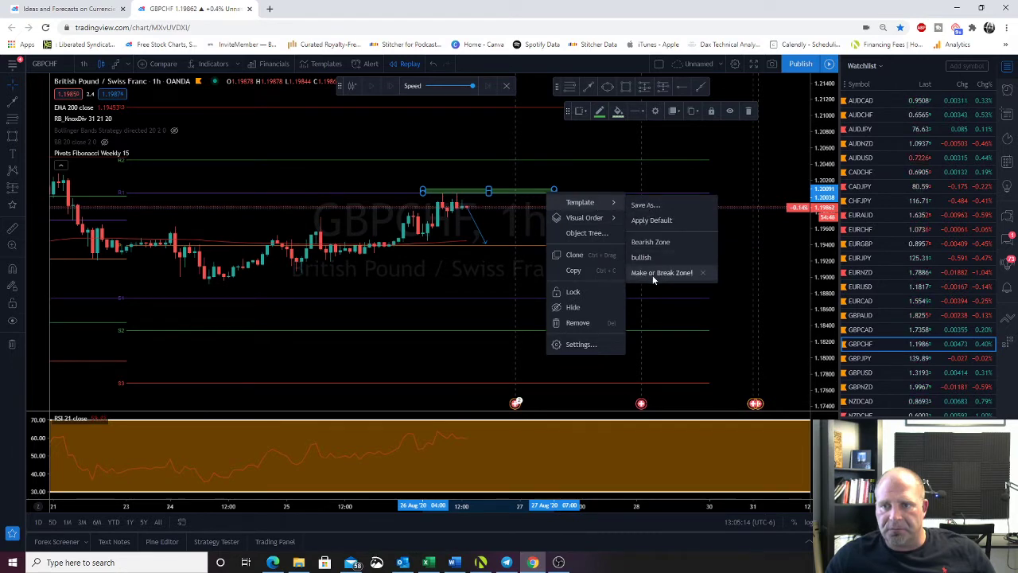
click(653, 267)
Move the tip of the GBPCHF arrow to 26 Aug 16:00 at about 1.19423, just above the weekly pivot
drag(398, 300, 451, 320)
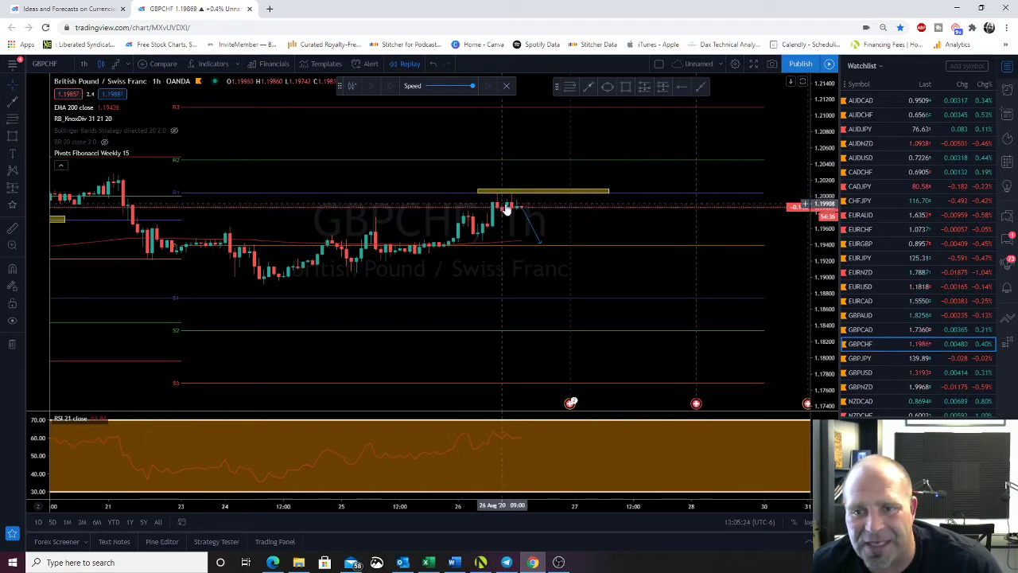
drag(507, 223, 451, 218)
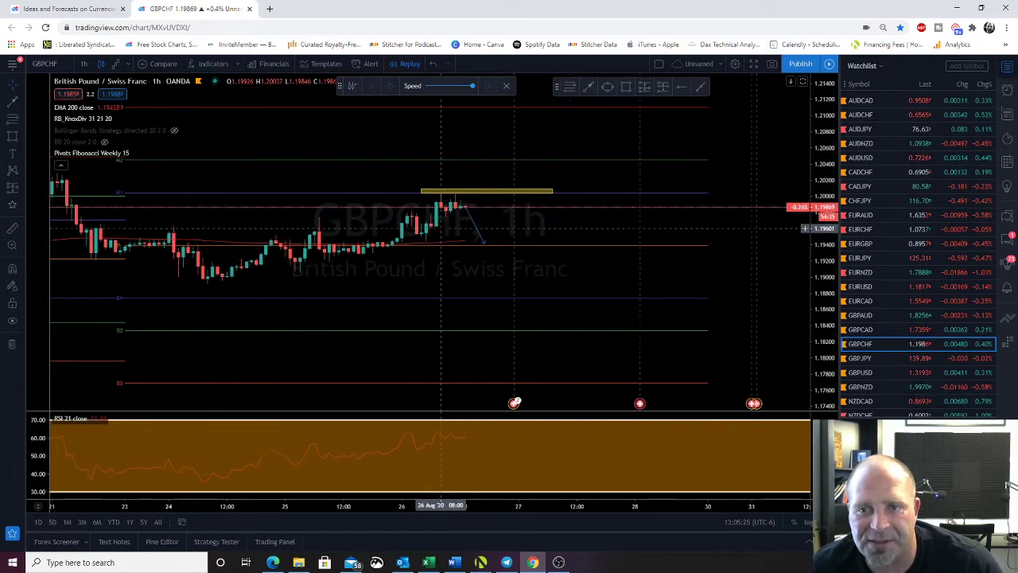
click(482, 244)
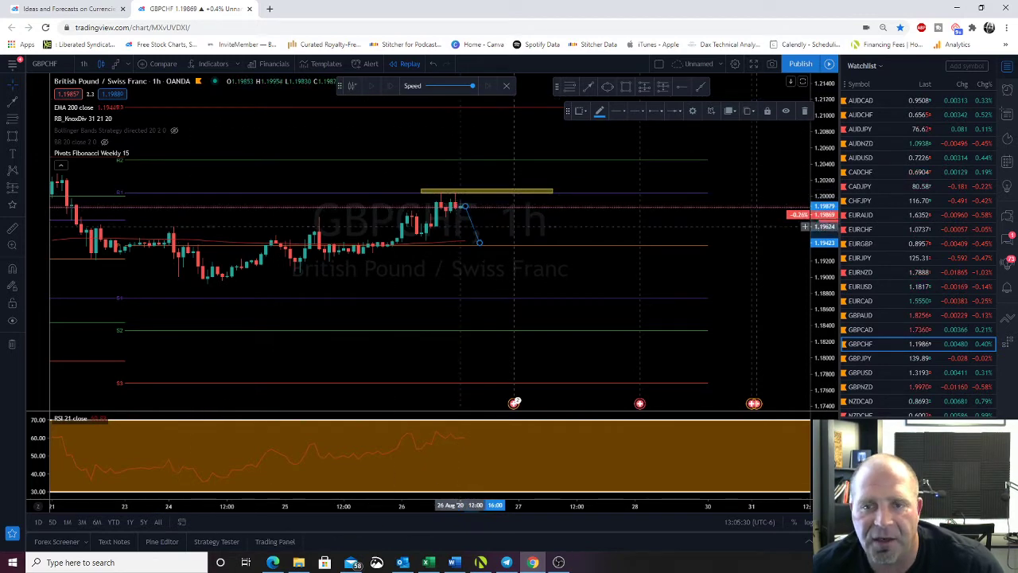
scroll(430, 310, up, 3)
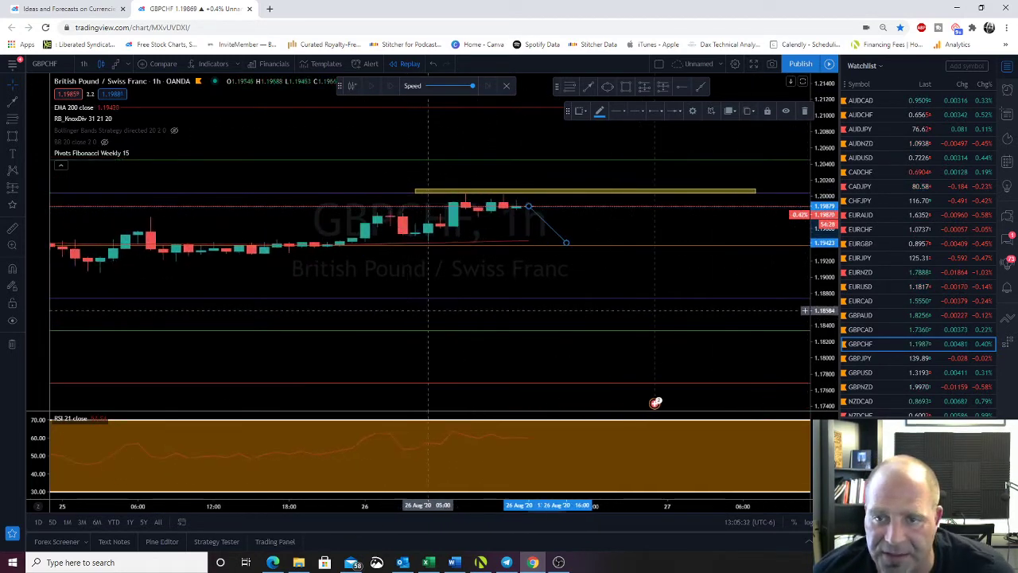
drag(833, 336, 834, 135)
drag(461, 311, 490, 367)
scroll(680, 403, down, 4)
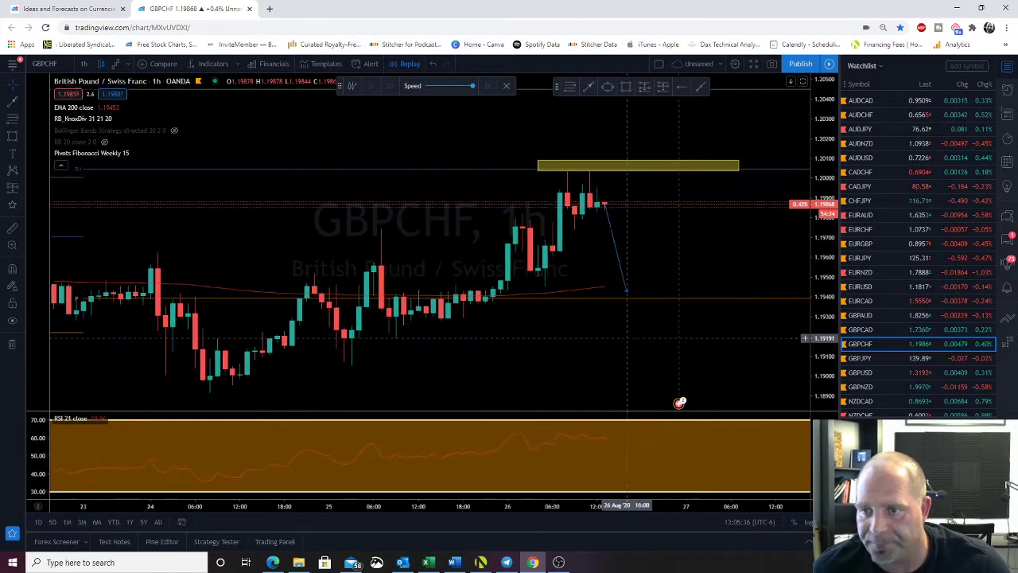
Switch the chart to GBPJPY and examine the latest hourly candles against the red zone near 140.000
key(Down)
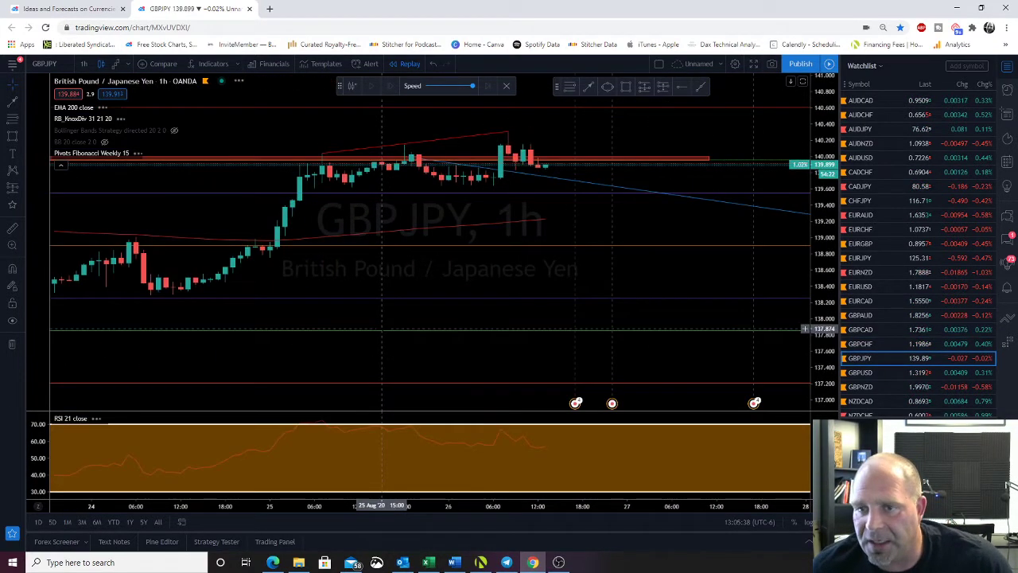
drag(821, 320, 819, 120)
drag(389, 299, 419, 410)
drag(385, 263, 304, 273)
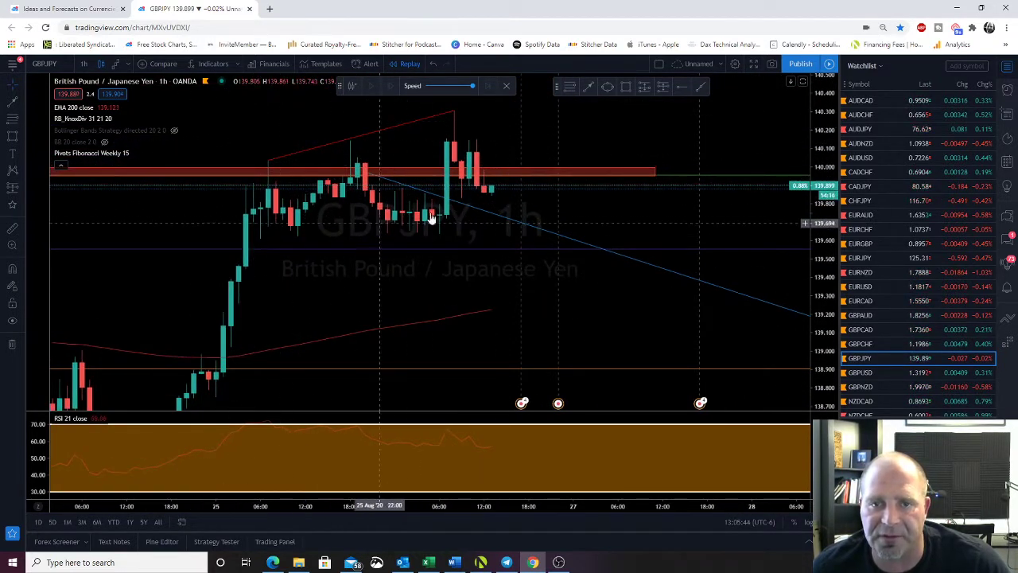
drag(314, 213, 385, 231)
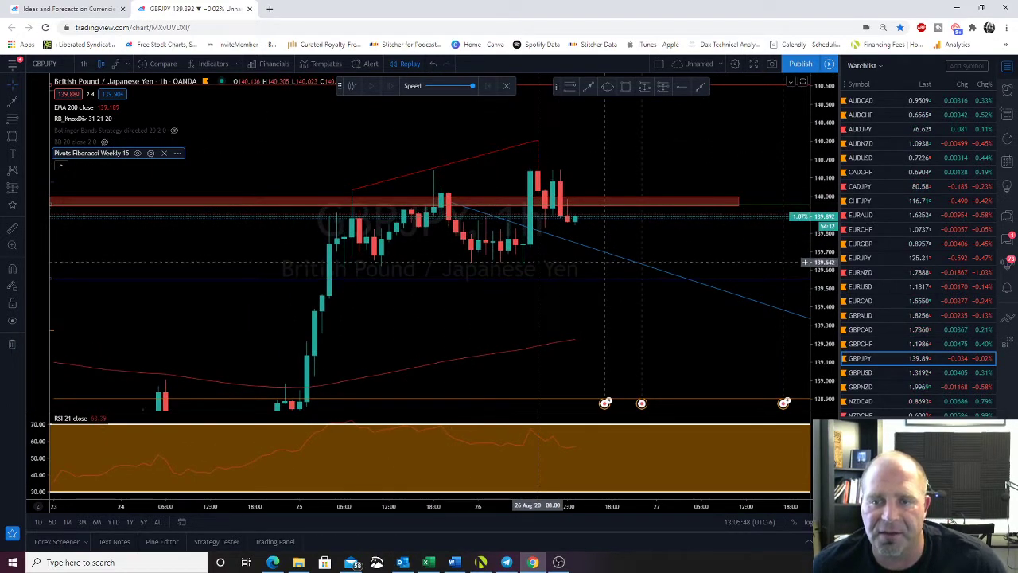
drag(456, 256, 396, 259)
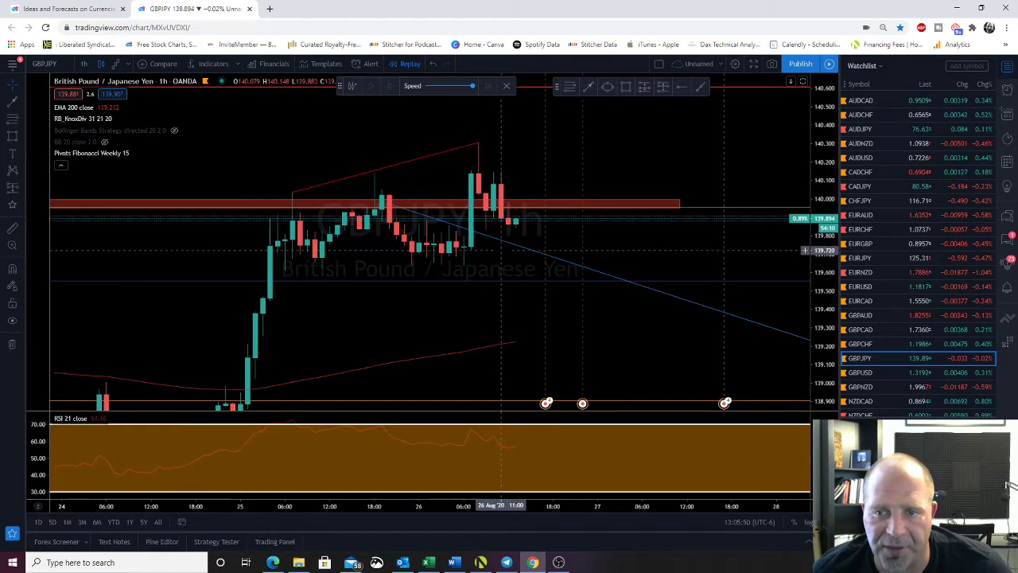
Compare the earlier GBPJPY highs around 19 to 21 Aug with the latest price action at the red zone and weekly R2
scroll(461, 255, down, 5)
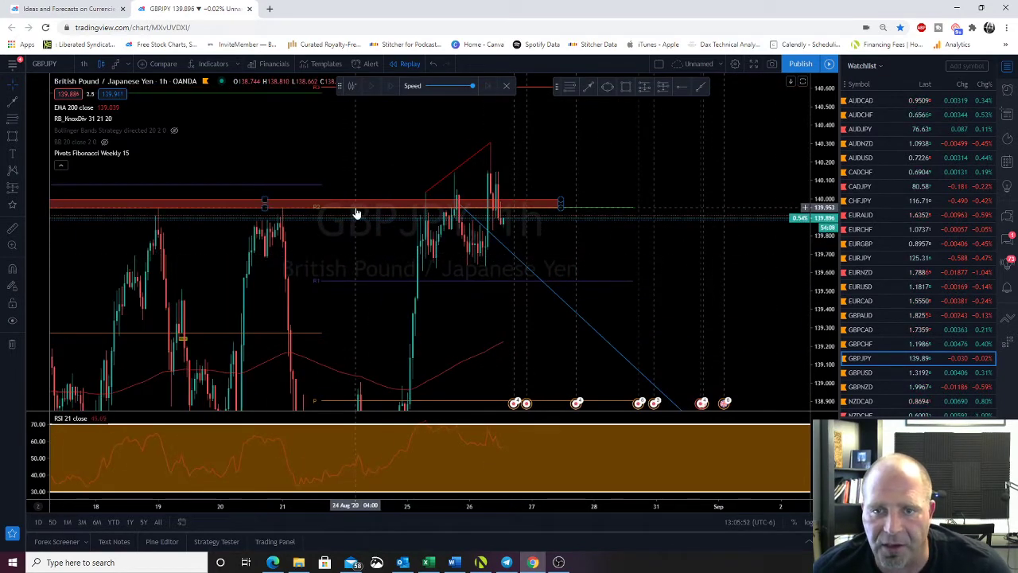
drag(561, 214, 482, 239)
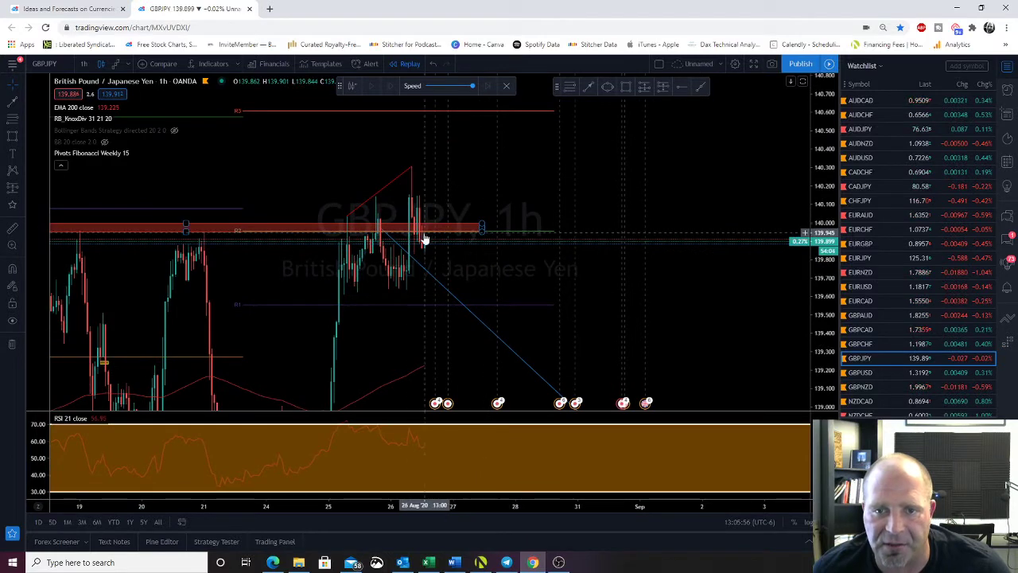
click(398, 224)
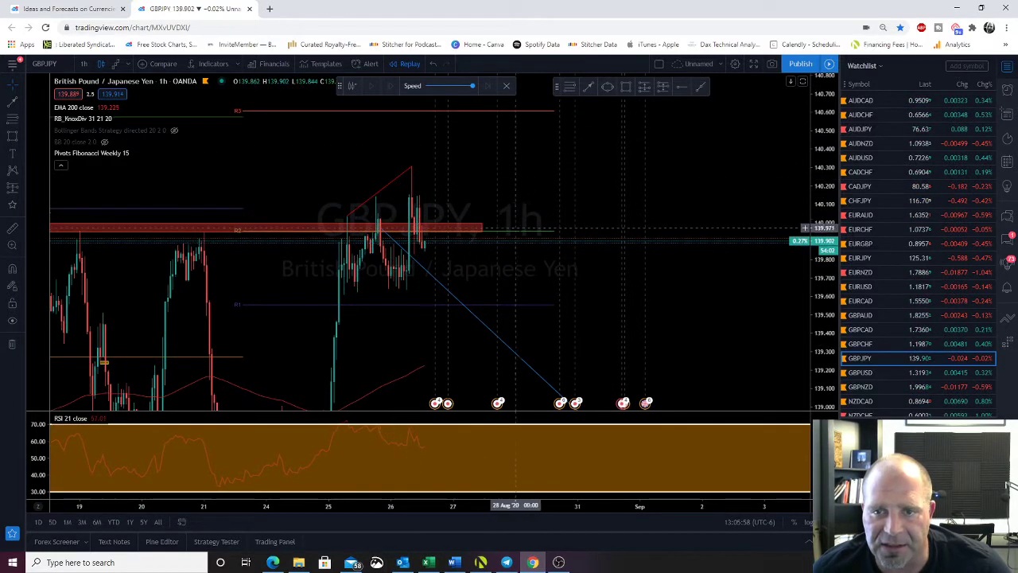
scroll(526, 234, up, 7)
drag(469, 266, 649, 257)
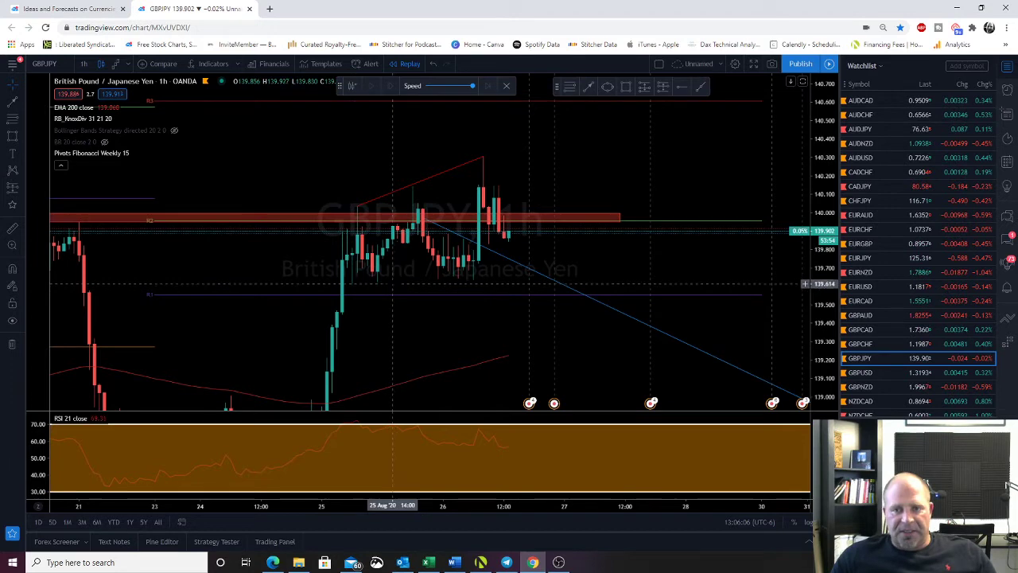
drag(356, 362, 313, 298)
drag(358, 241, 445, 289)
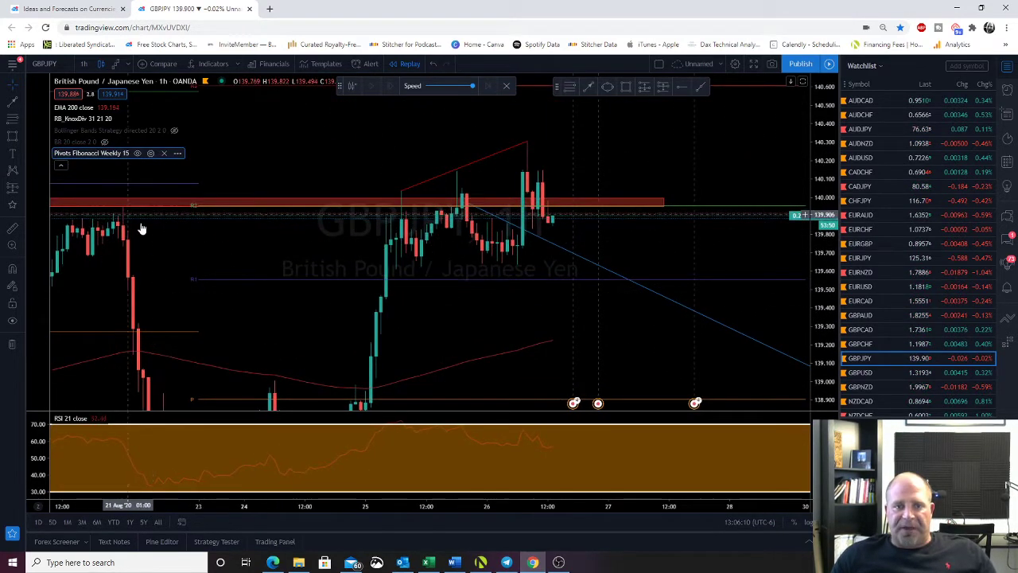
drag(265, 260, 163, 282)
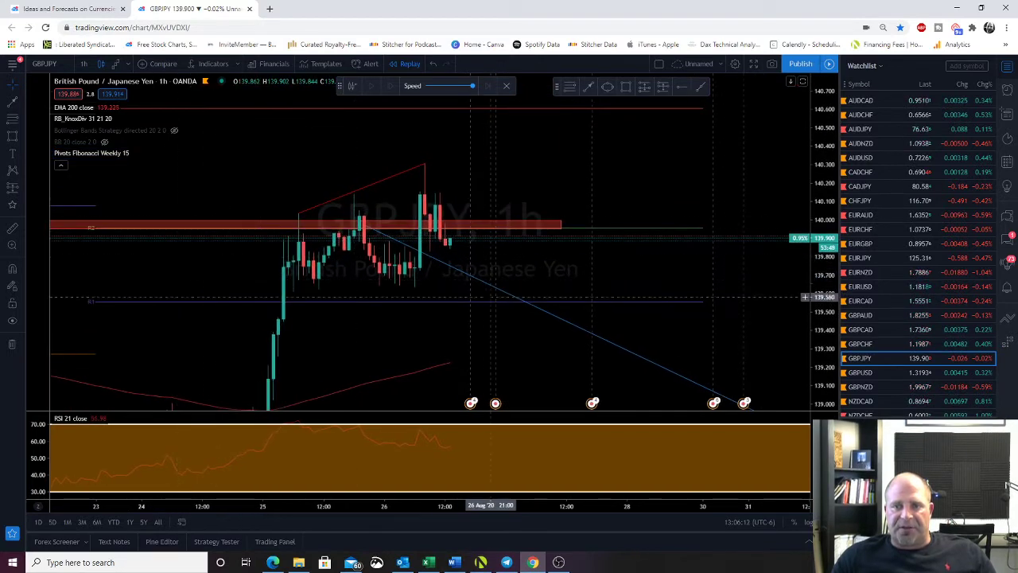
Switch the chart to GBPUSD and delete the lower yellow zone around weekly S2
key(Down)
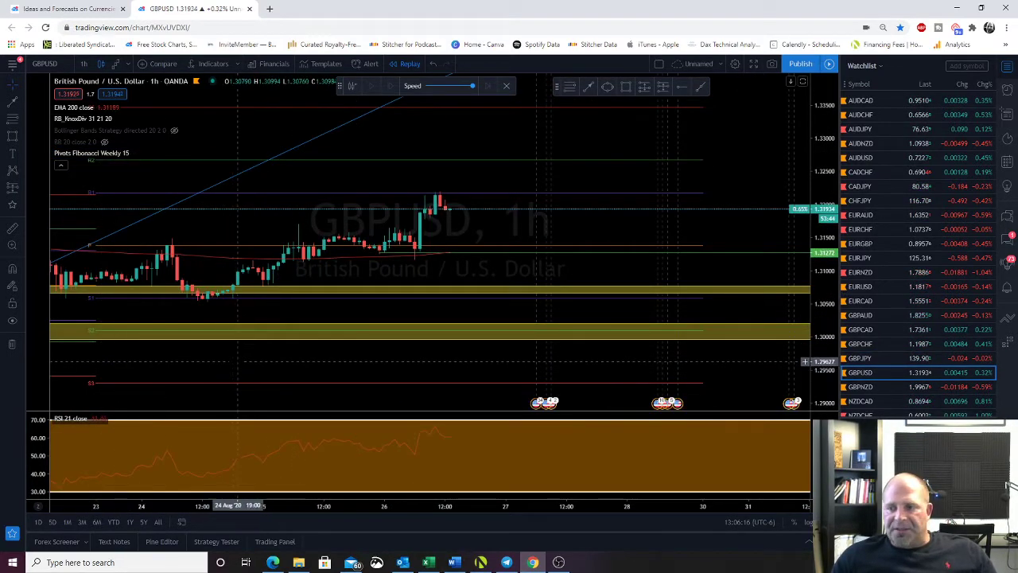
scroll(239, 362, down, 3)
drag(344, 362, 334, 362)
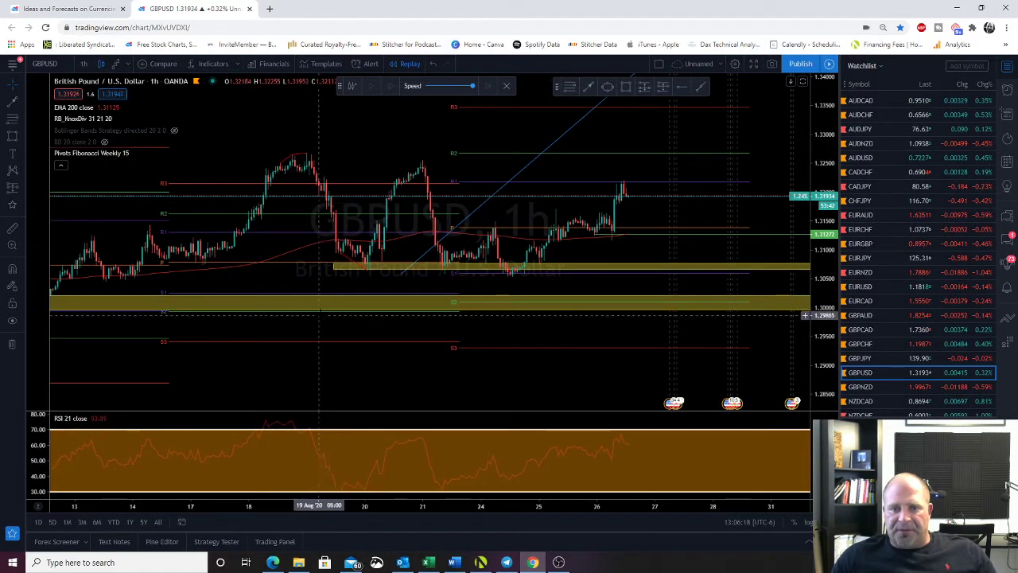
click(326, 307)
key(Delete)
Examine the latest GBPUSD price action between the remaining yellow zone and weekly R1
drag(326, 309, 222, 308)
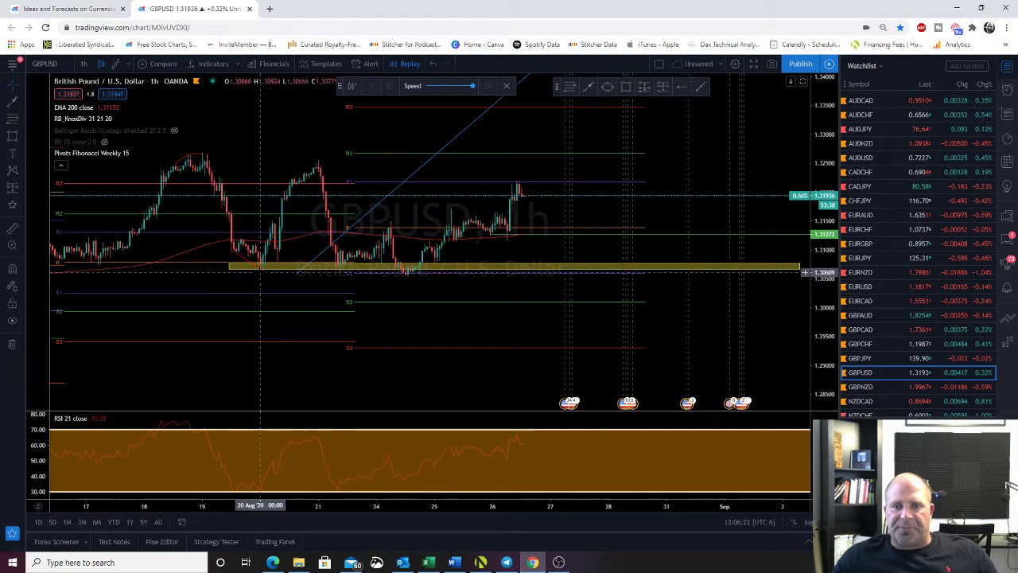
drag(428, 293, 301, 310)
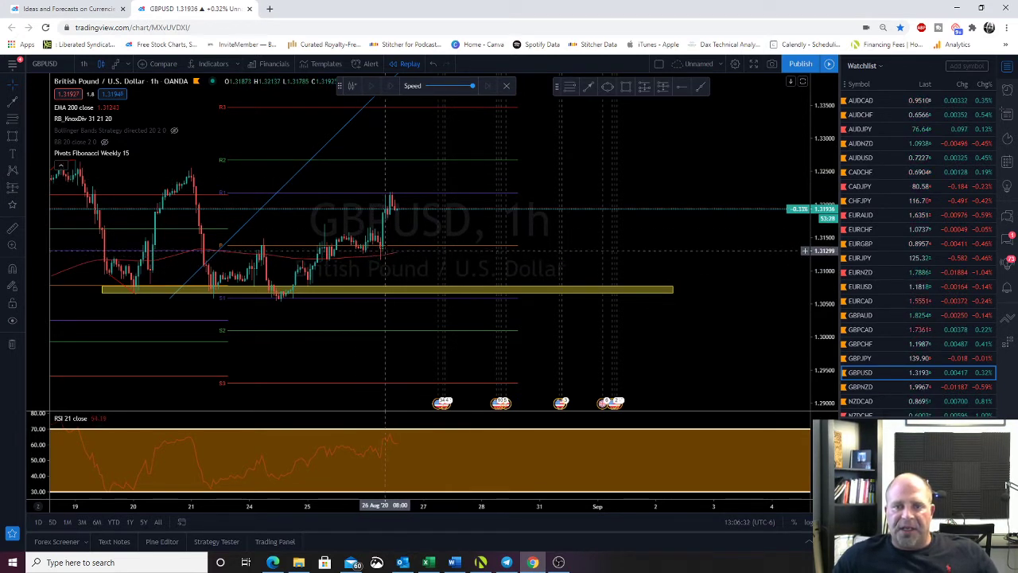
drag(384, 239, 404, 231)
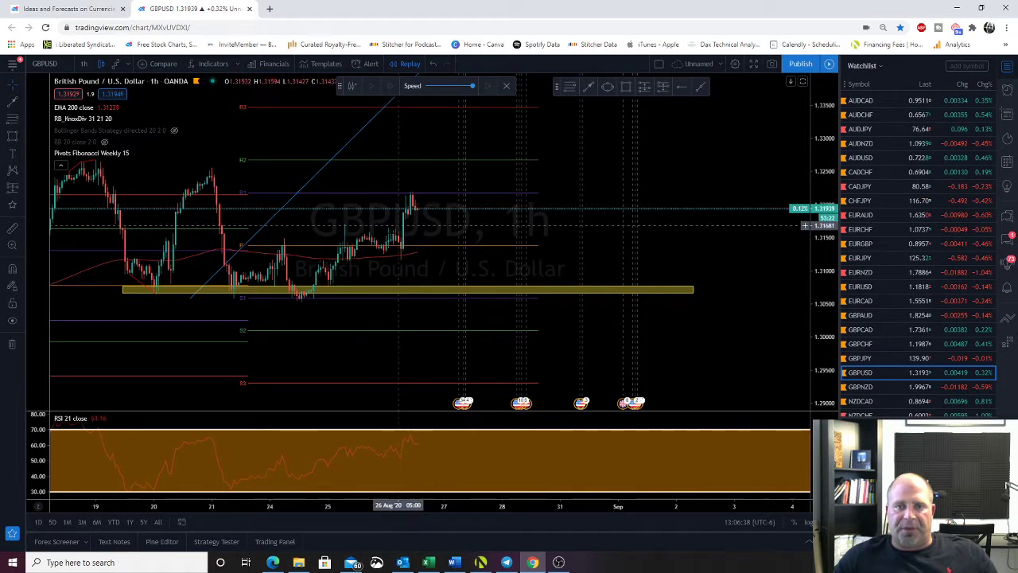
Delete the long rising blue line on GBPUSD and draw a thin yellow zone at weekly R1 from about 1.3217 to 1.3223
click(275, 215)
key(Delete)
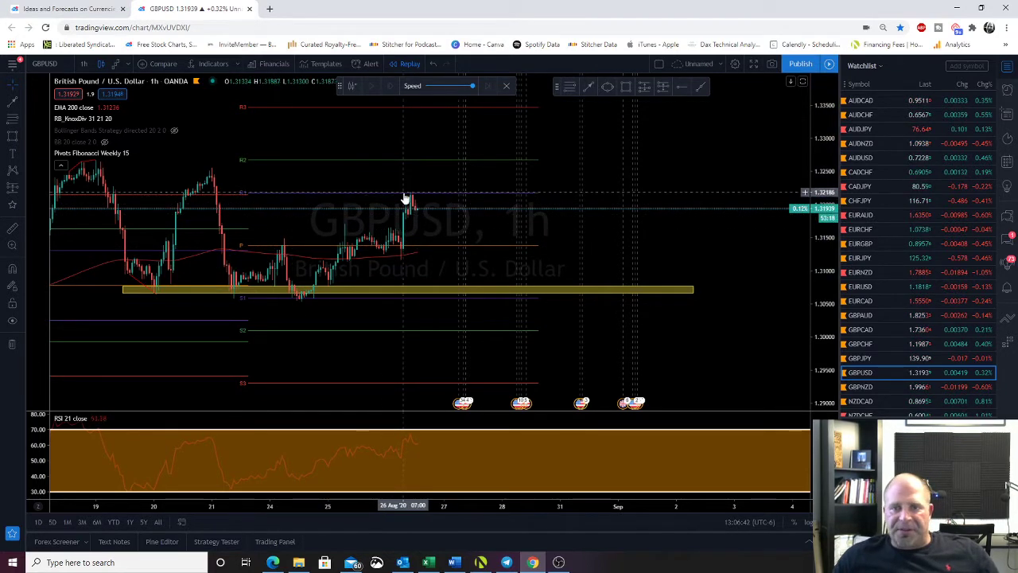
click(628, 90)
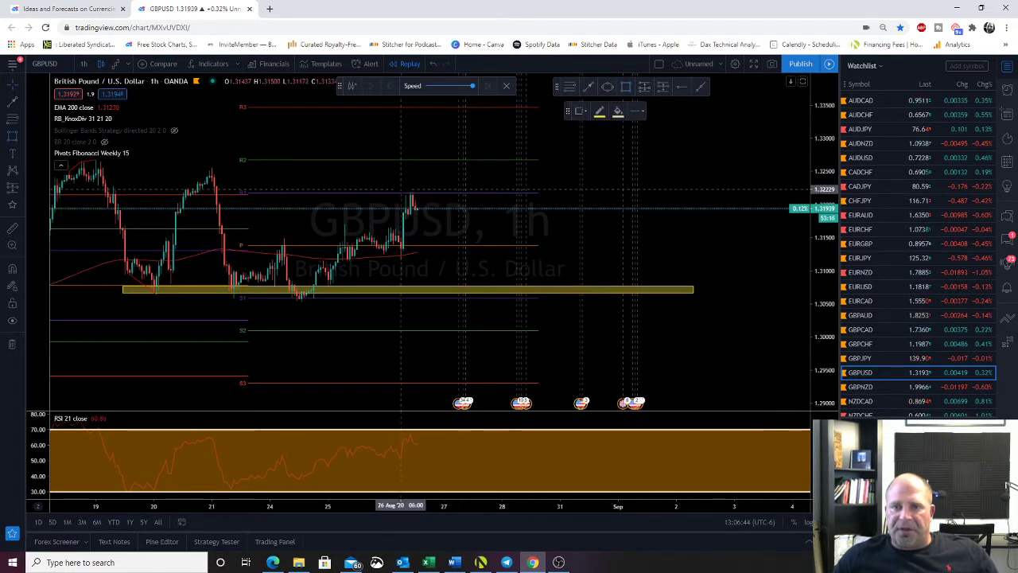
drag(403, 190, 507, 191)
click(507, 192)
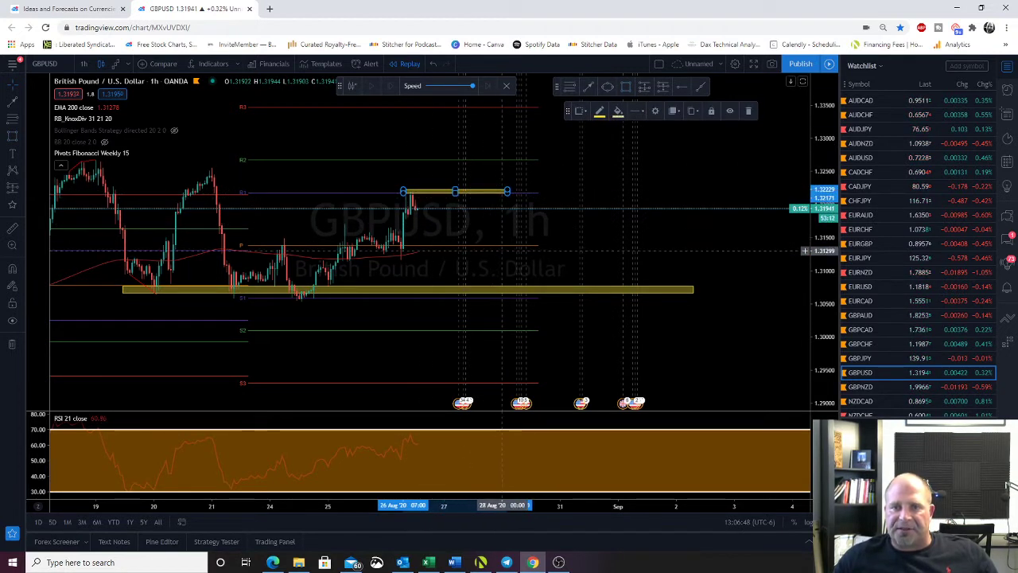
click(506, 251)
Switch the chart to GBPNZD and draw a falling arrow from the latest candle towards weekly S1
click(858, 388)
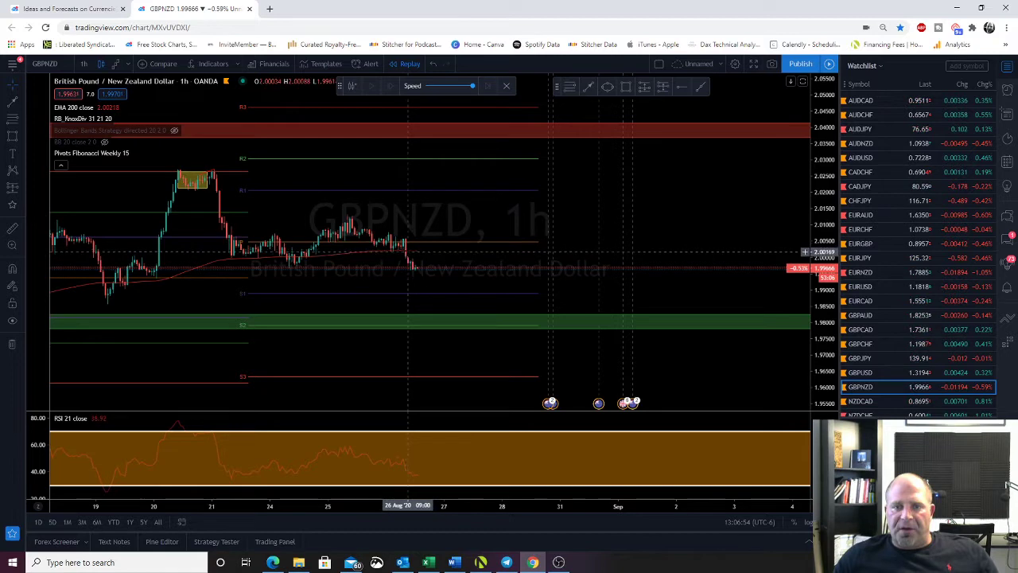
drag(292, 284, 335, 284)
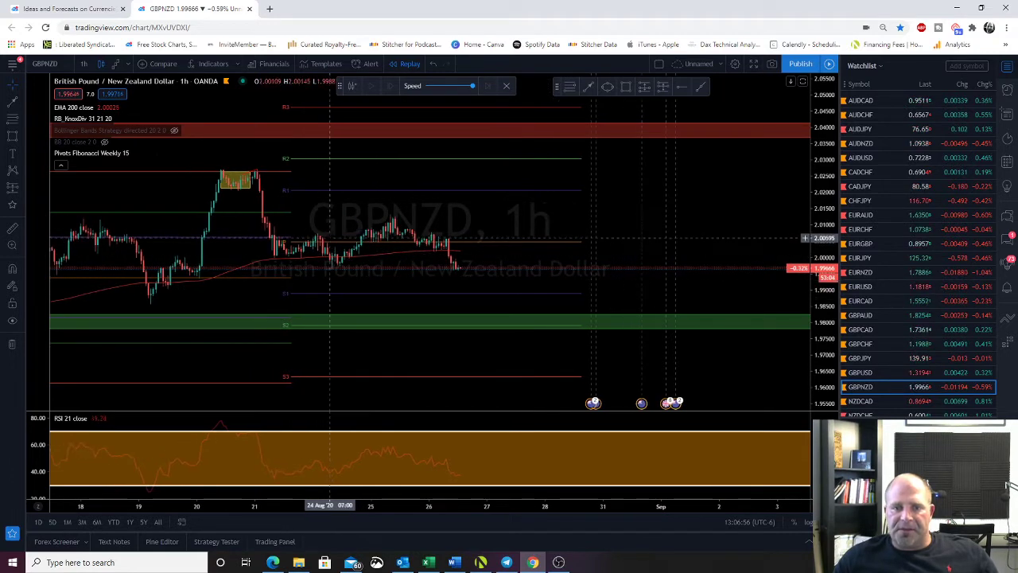
scroll(385, 261, down, 2)
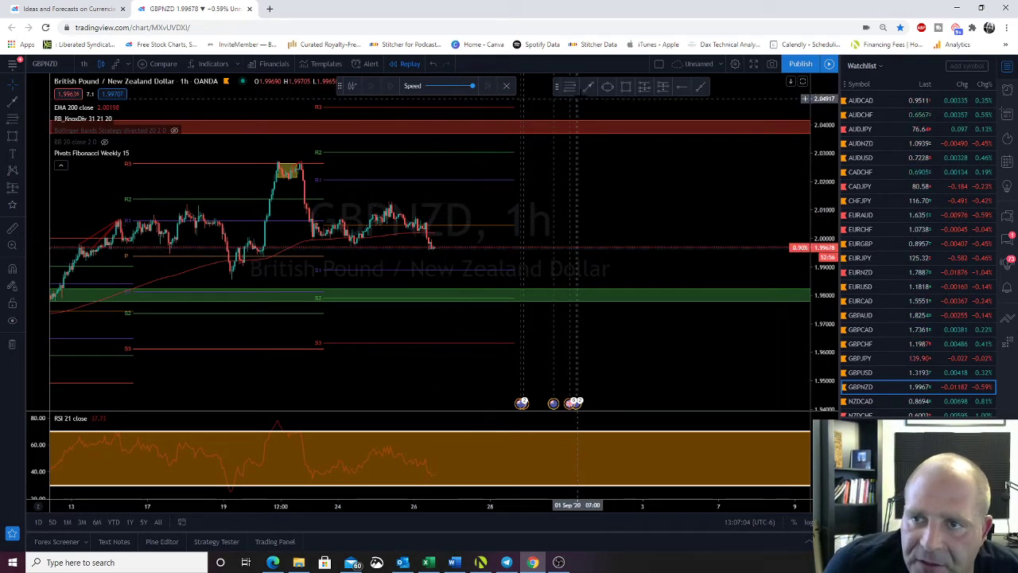
click(588, 87)
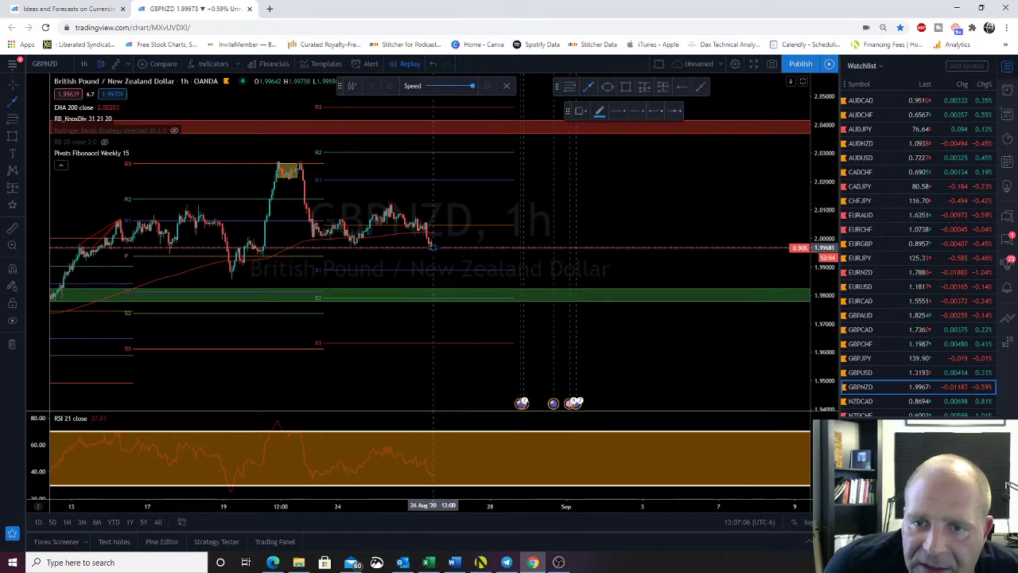
click(433, 248)
click(441, 270)
drag(452, 237, 444, 227)
Clear the yellow flag box from GBPNZD's 20 to 21 Aug highs and review the price action down to weekly S1 and the green zone
scroll(518, 262, down, 4)
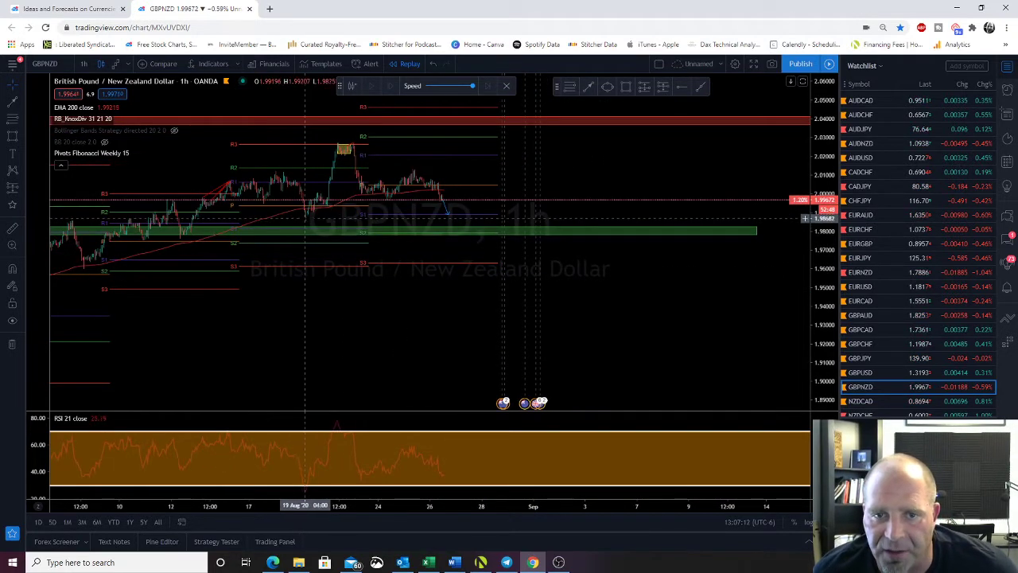
scroll(380, 293, down, 3)
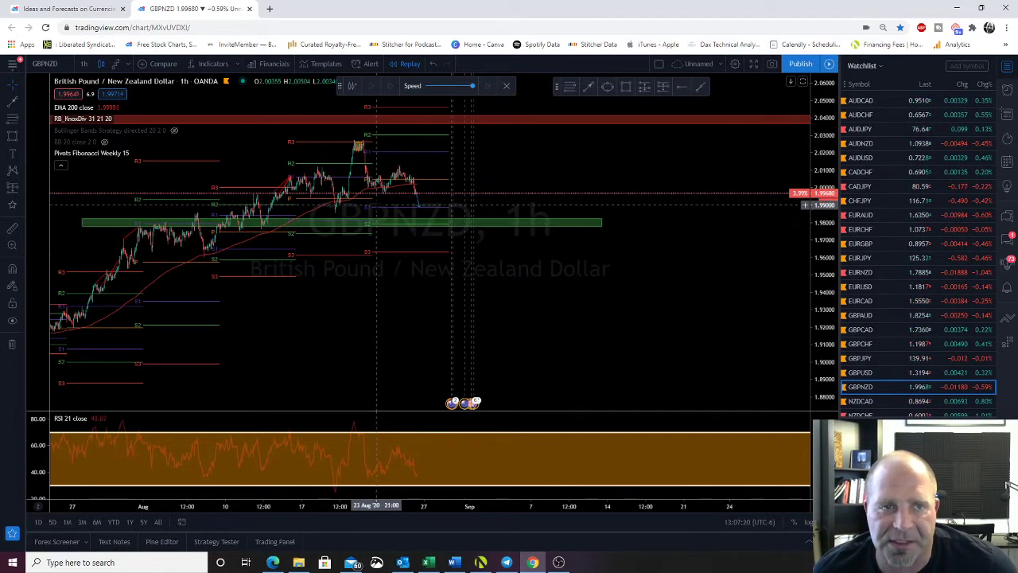
scroll(753, 240, up, 5)
drag(527, 283, 589, 306)
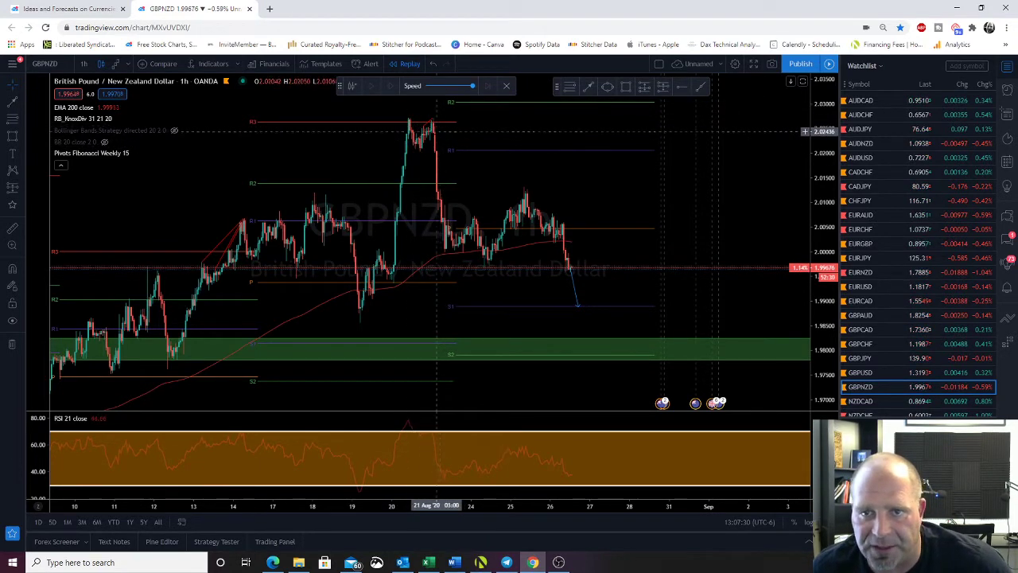
drag(427, 288, 363, 350)
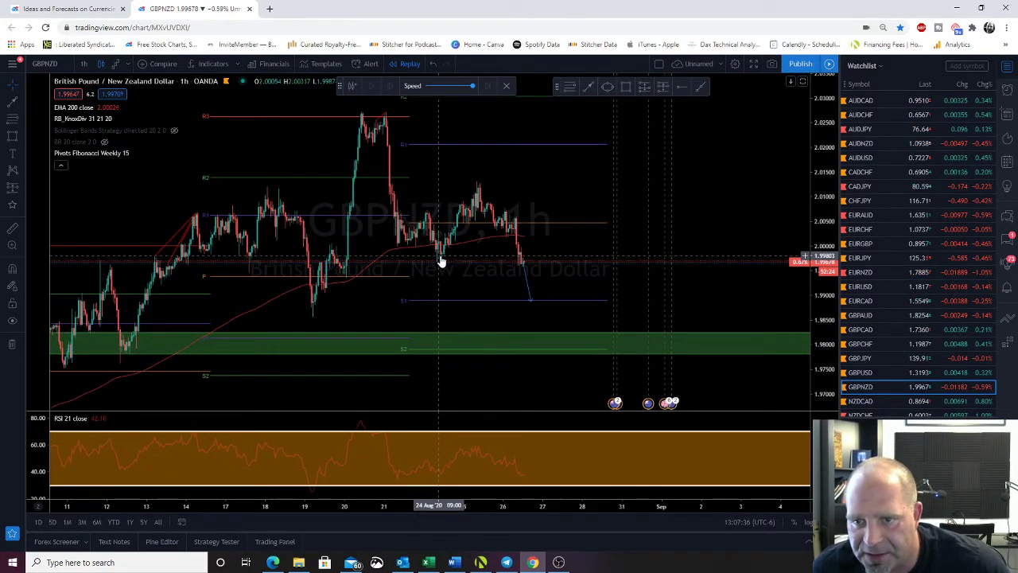
drag(483, 283, 441, 276)
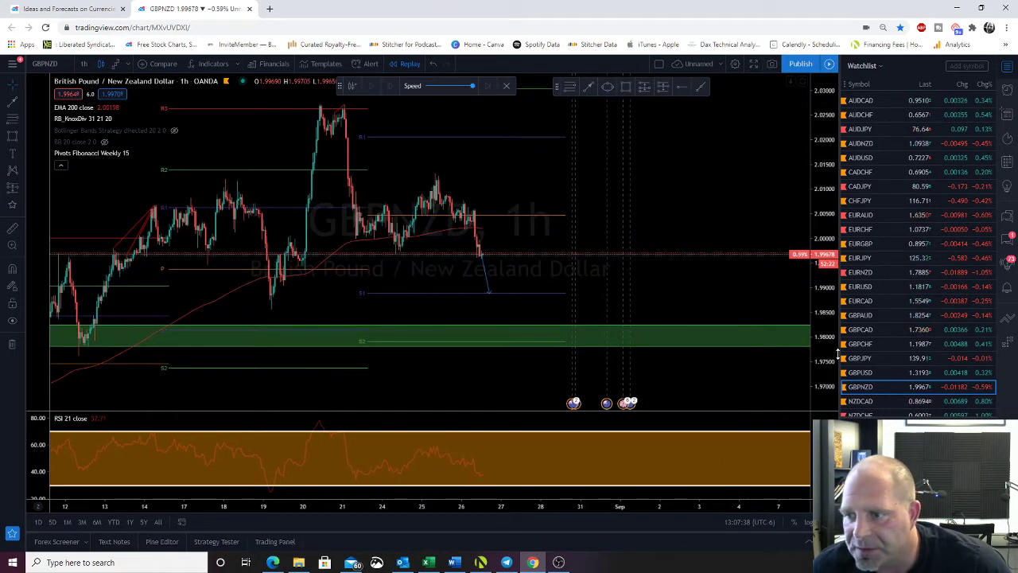
Switch the chart to NZDCAD and delete the red zone just below weekly R1
scroll(861, 339, down, 3)
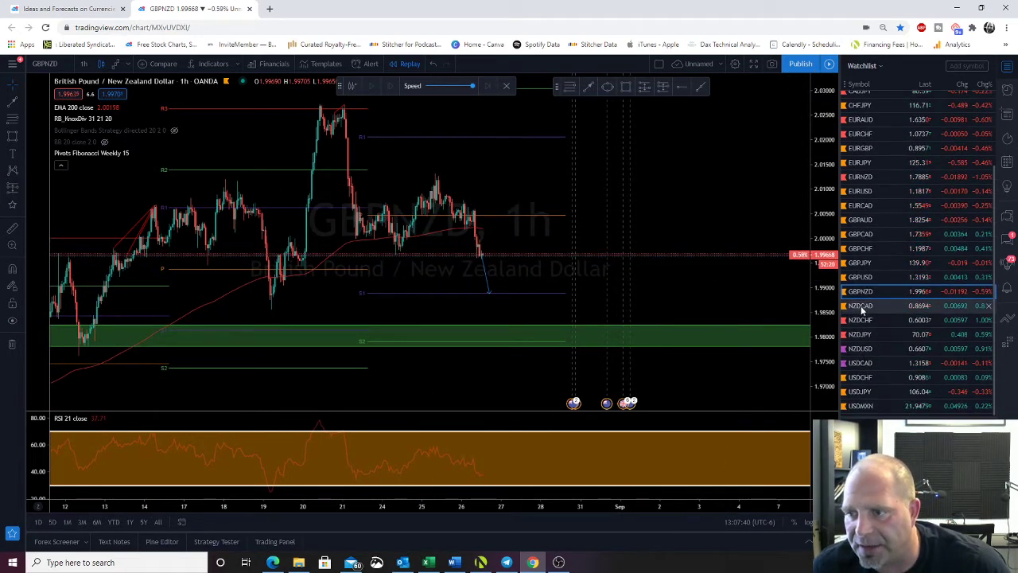
click(861, 307)
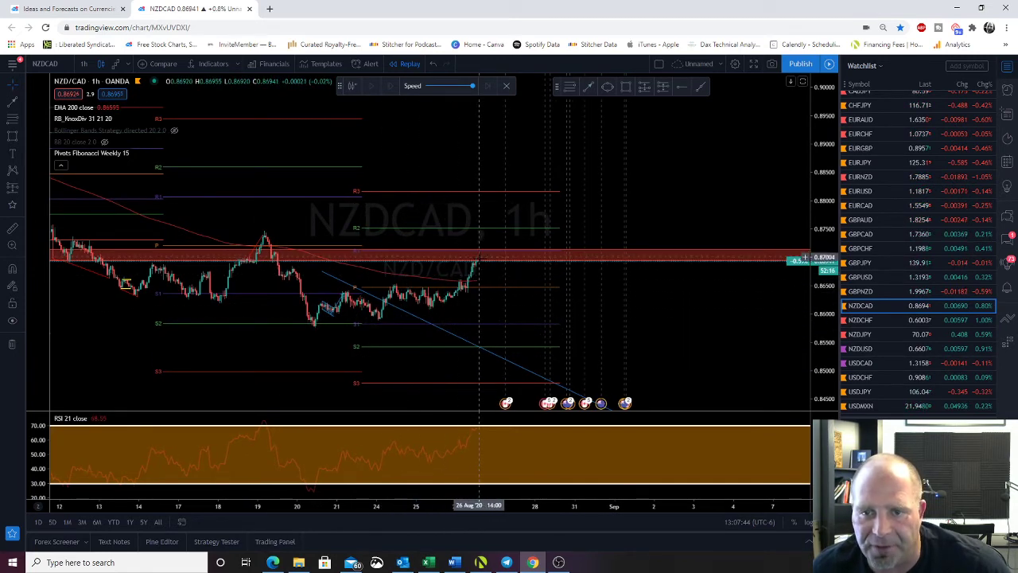
scroll(470, 286, up, 3)
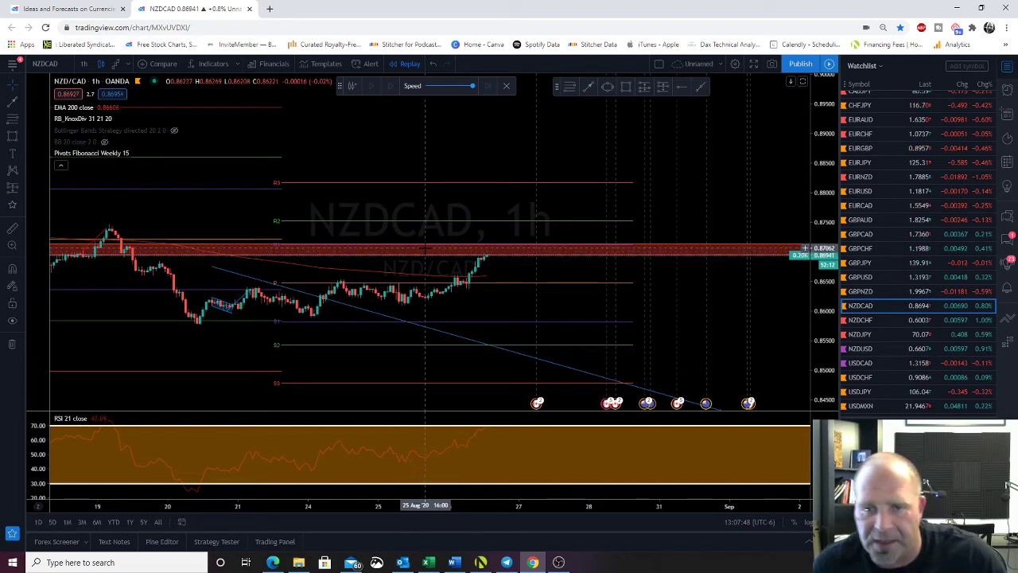
click(251, 250)
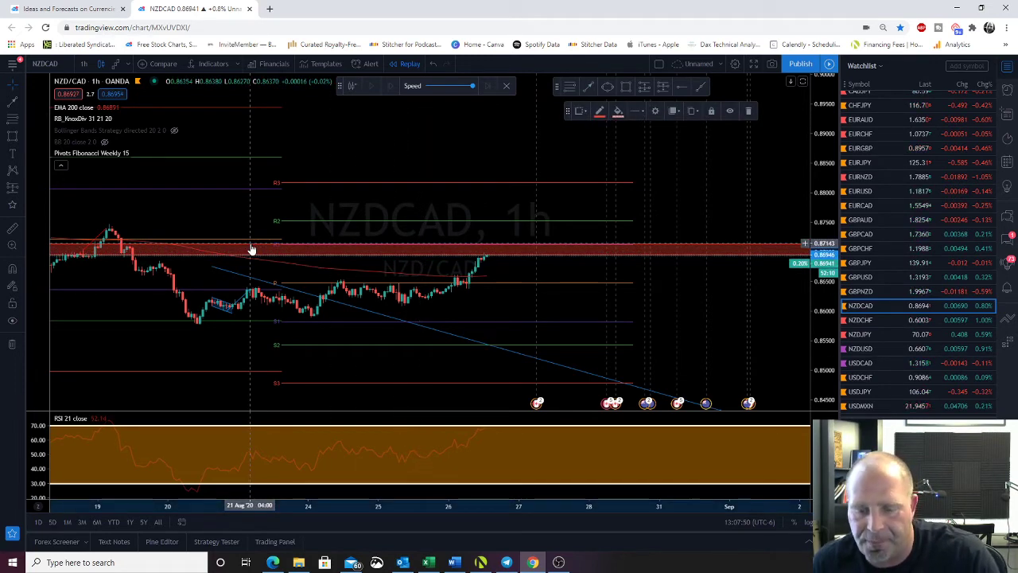
key(Delete)
Delete the long falling blue line and the small blue flag near the 20 Aug low on NZDCAD
drag(255, 279, 312, 251)
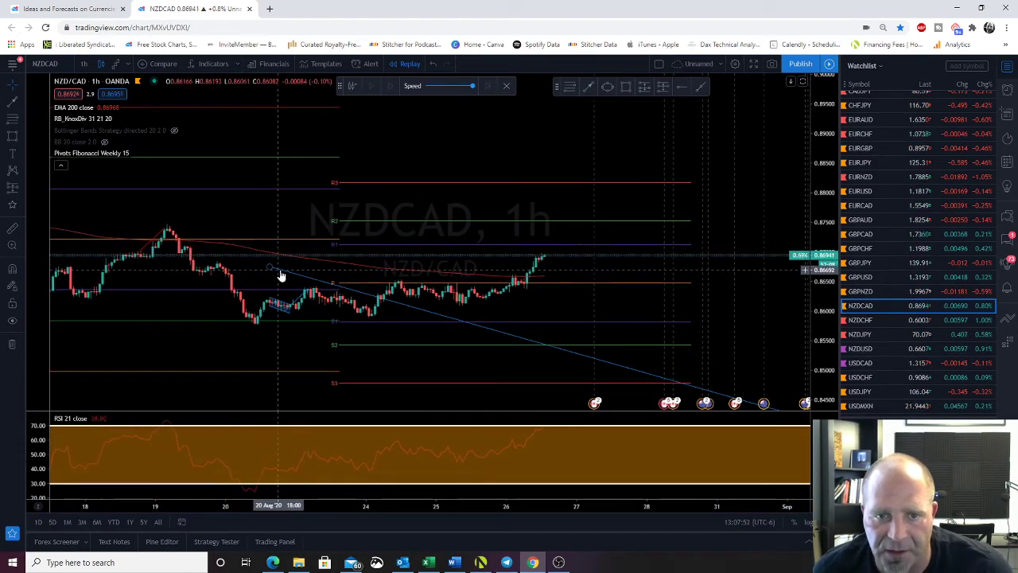
click(280, 275)
key(Delete)
click(286, 309)
key(Delete)
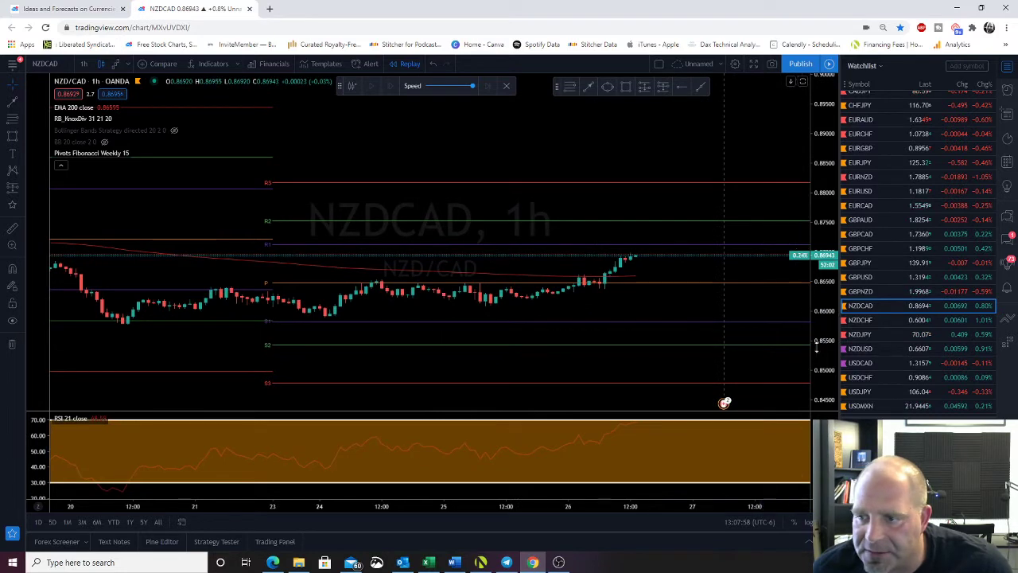
Draw a rising arrow on NZDCAD from the latest candle up to weekly R1
scroll(666, 373, up, 3)
drag(667, 373, 507, 207)
drag(475, 239, 547, 339)
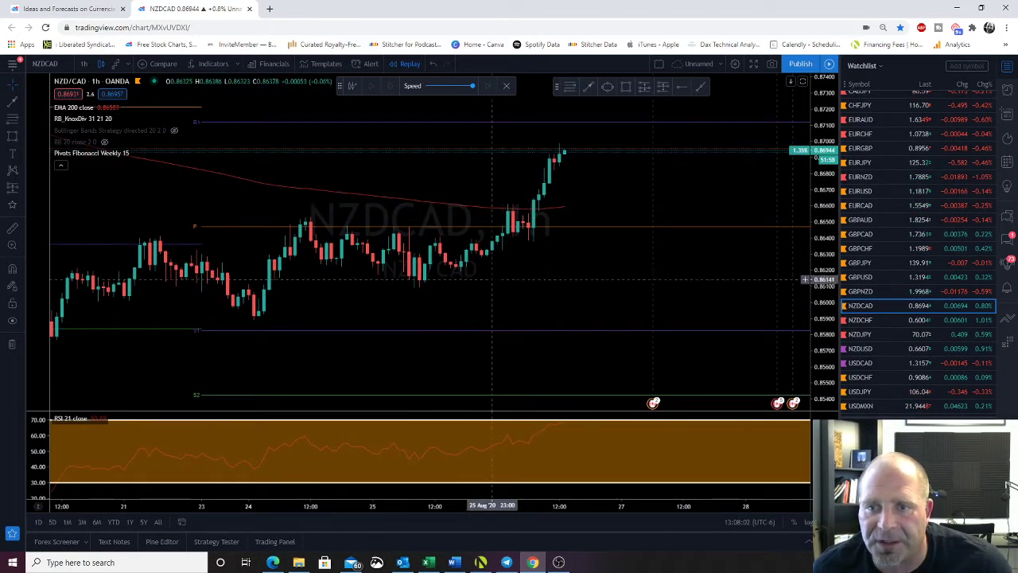
drag(491, 283, 495, 364)
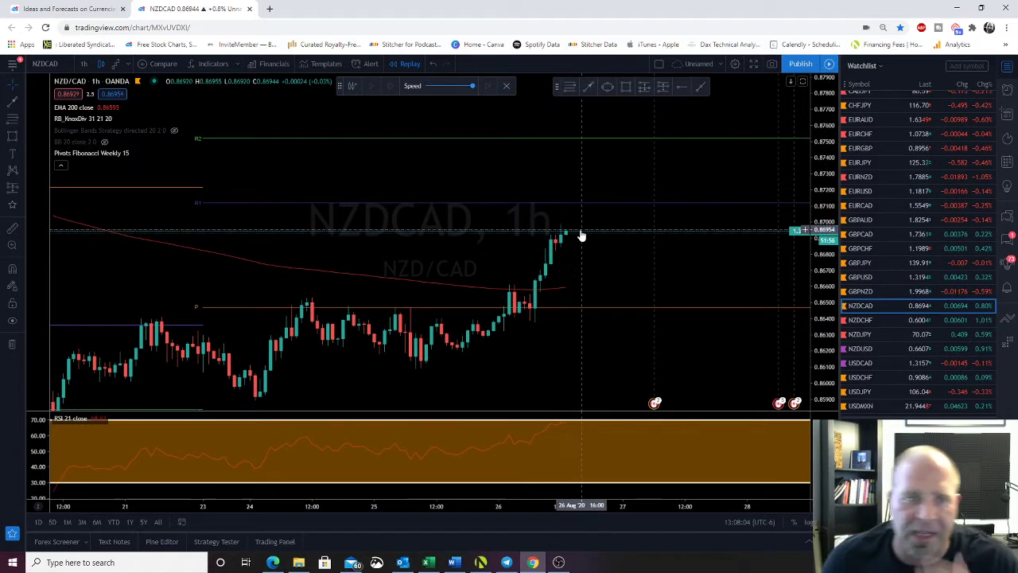
click(590, 88)
click(582, 205)
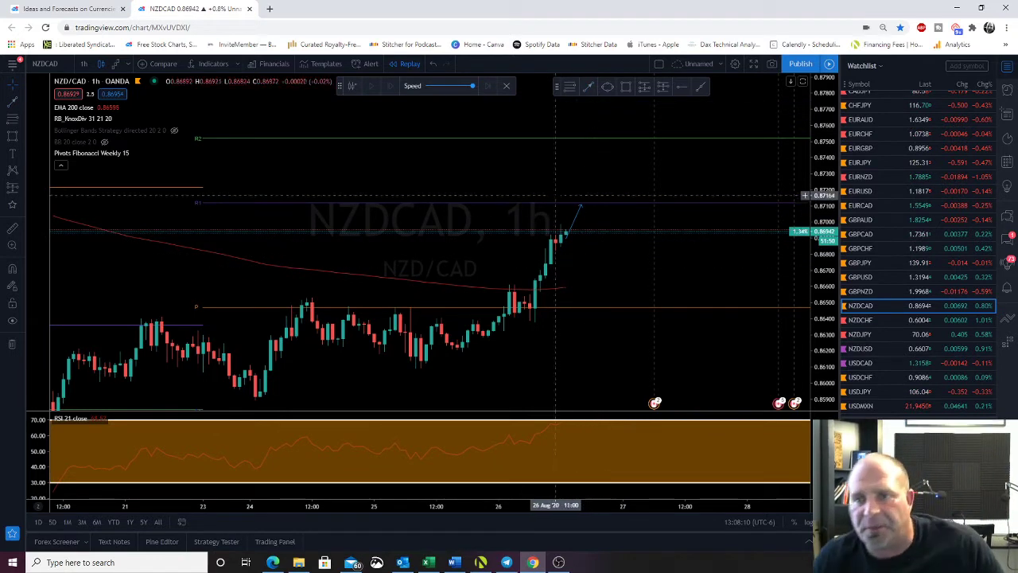
drag(586, 283, 467, 275)
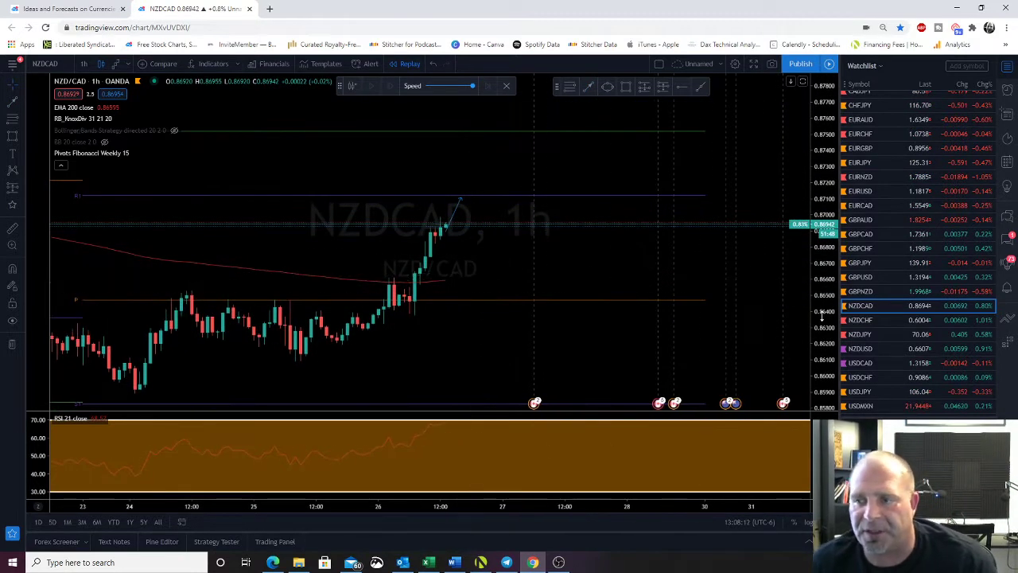
Switch the chart to NZDCHF and draw a short rising arrow from the latest candle to weekly R1, ending at about 0.6014
click(861, 321)
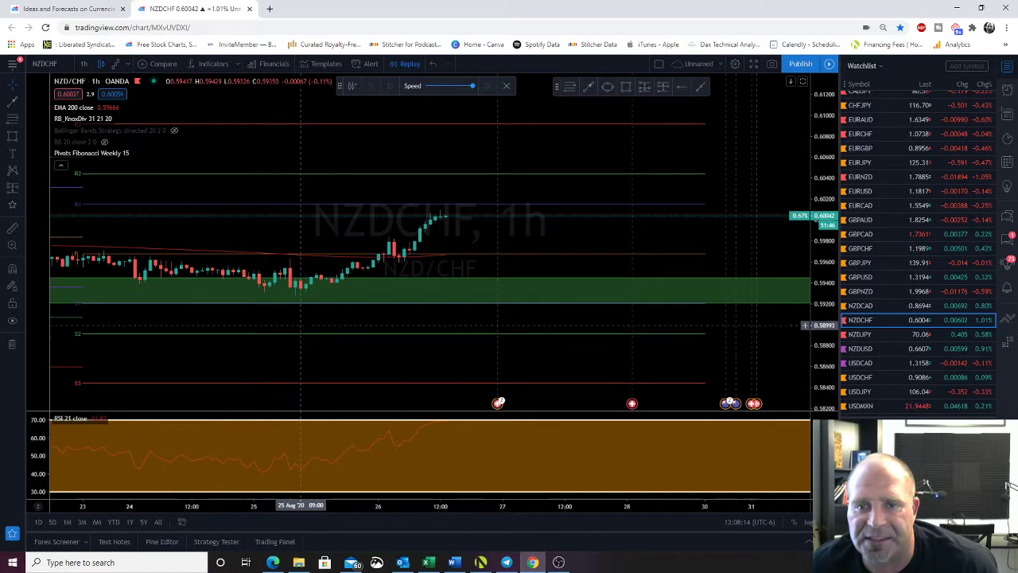
drag(257, 329, 368, 330)
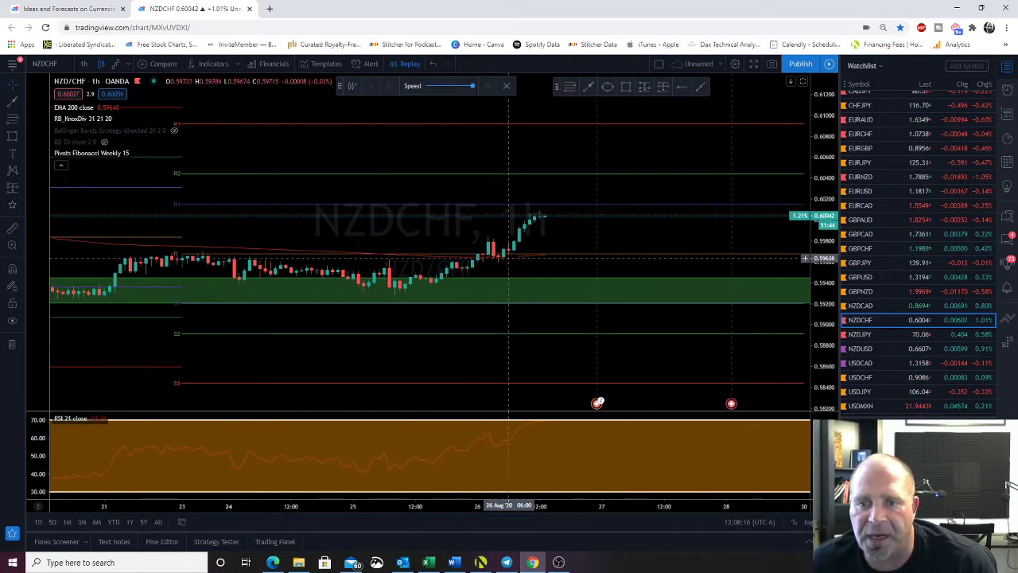
scroll(506, 263, down, 2)
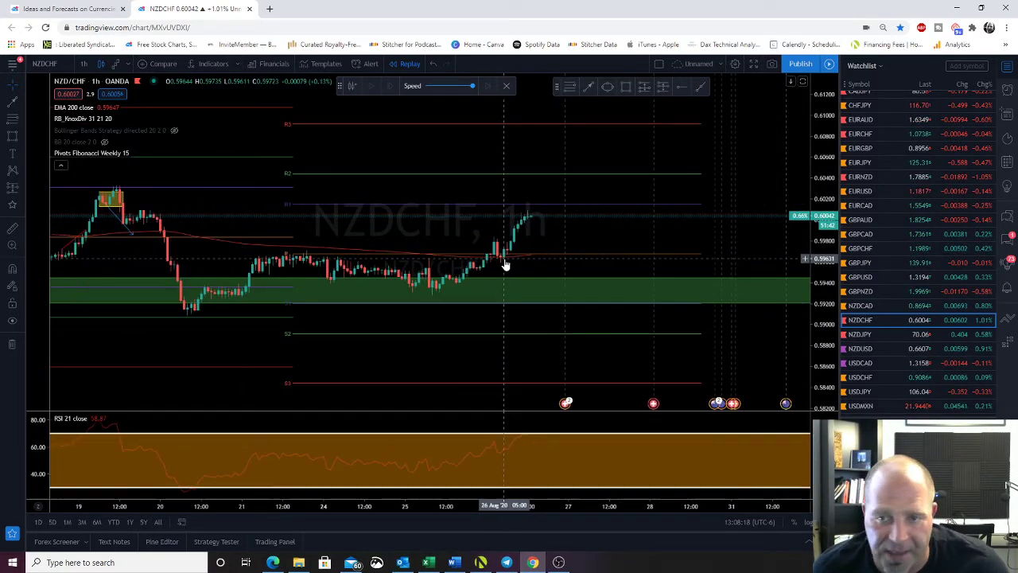
click(591, 89)
click(529, 216)
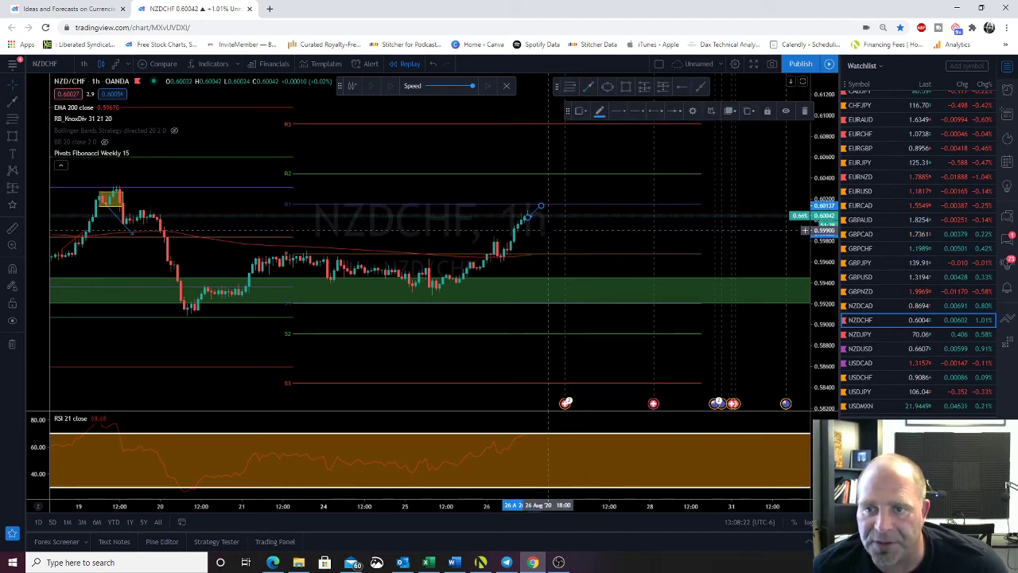
Switch the chart to NZDJPY and draw a falling arrow from the latest high near weekly R2 to the 200 EMA at about 69.53
click(860, 334)
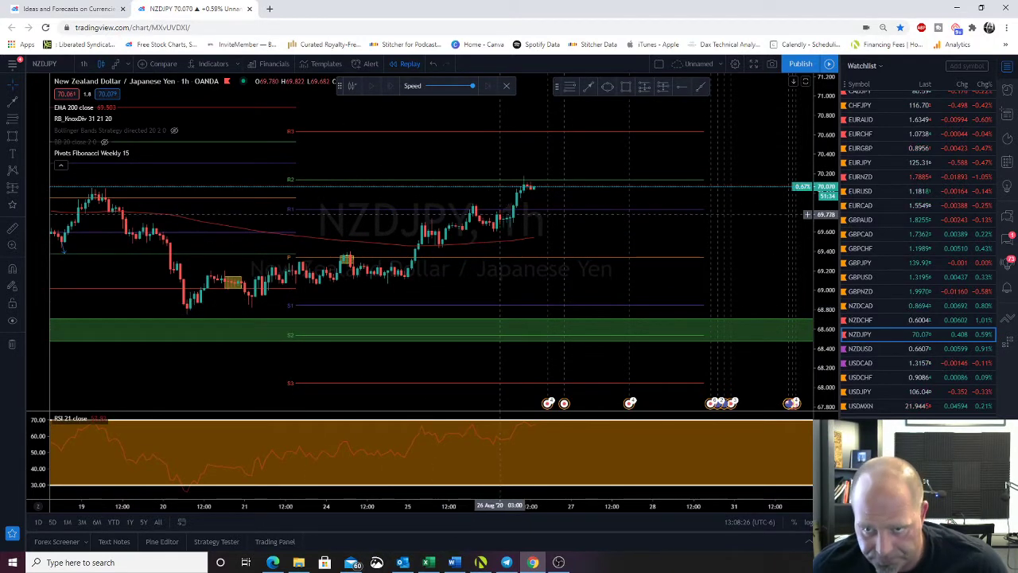
scroll(500, 214, up, 2)
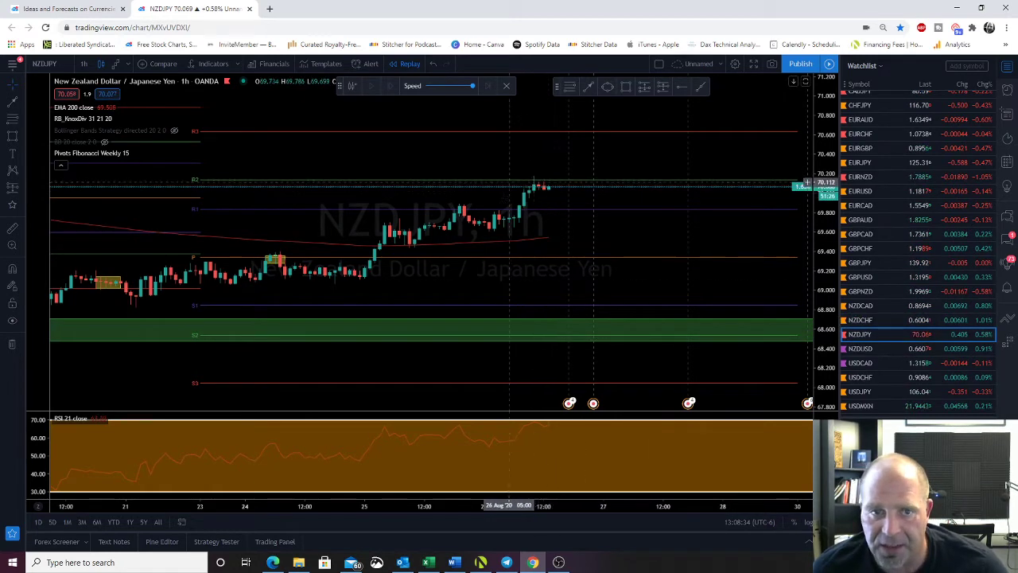
scroll(509, 215, up, 4)
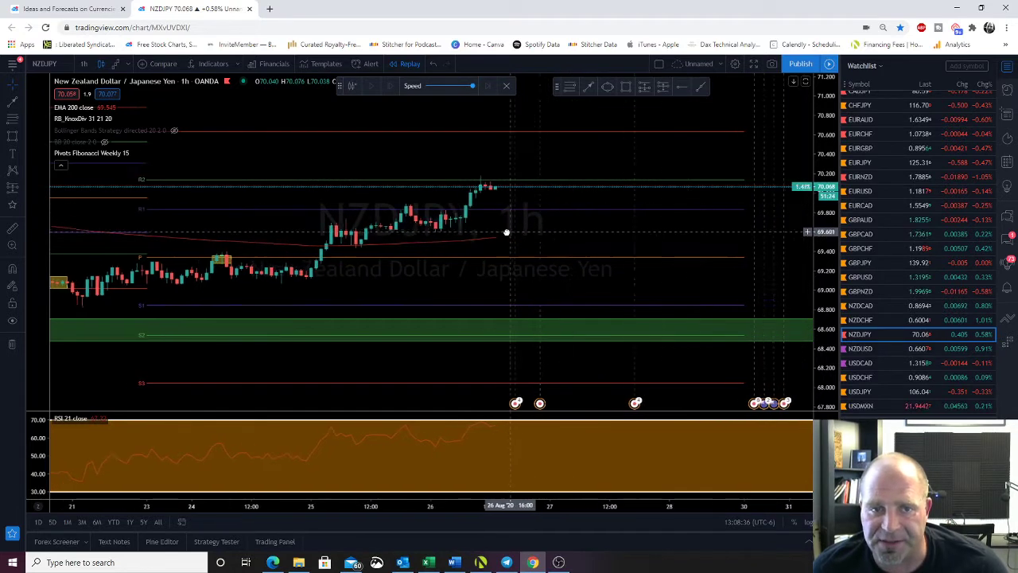
scroll(497, 213, down, 5)
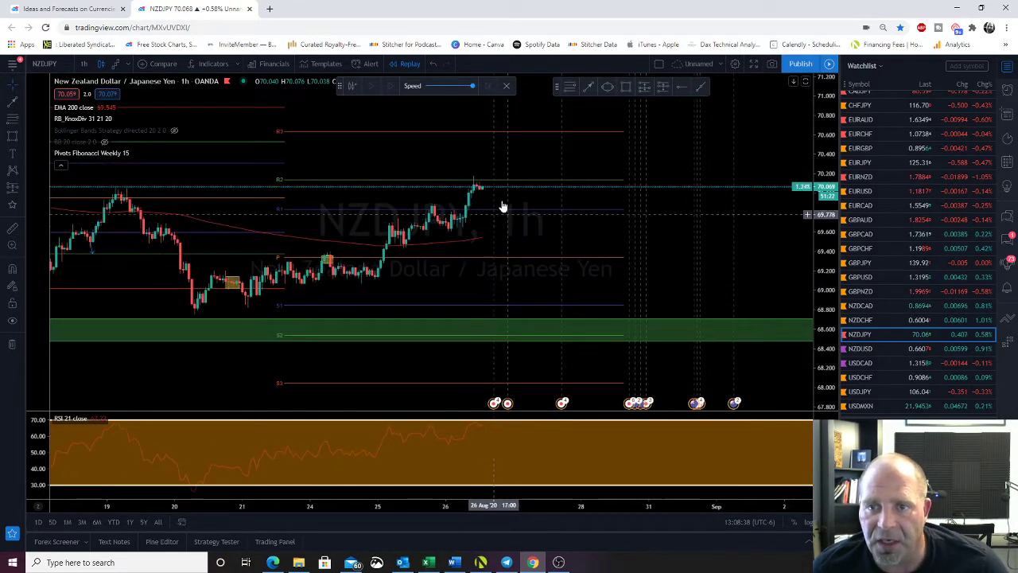
click(589, 87)
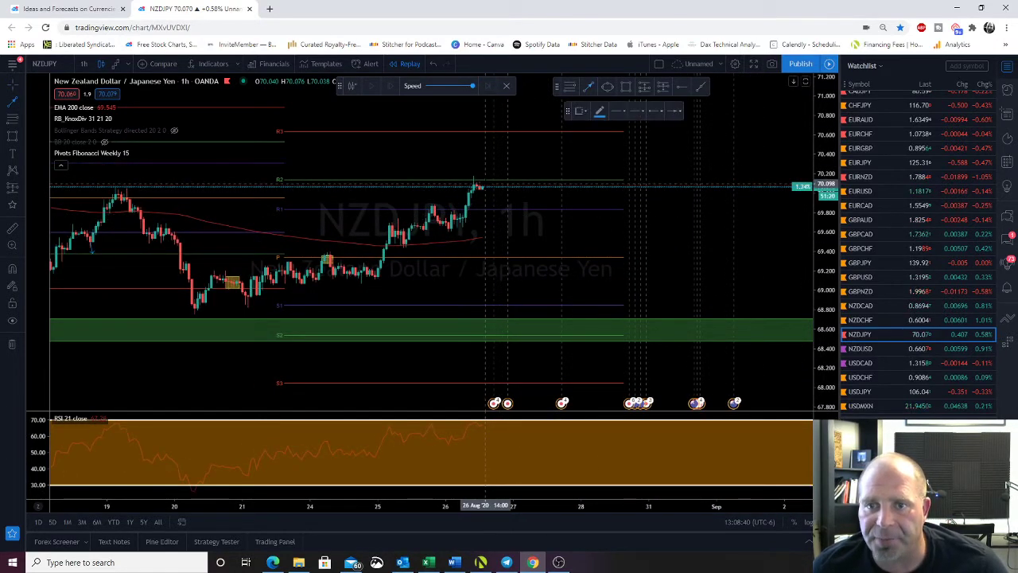
click(480, 185)
click(517, 253)
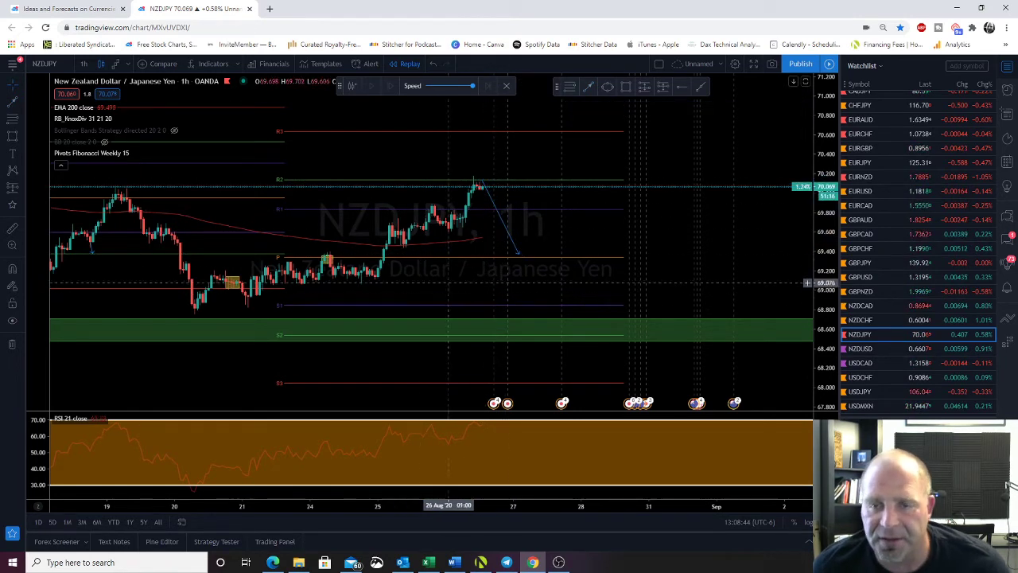
drag(517, 258, 488, 238)
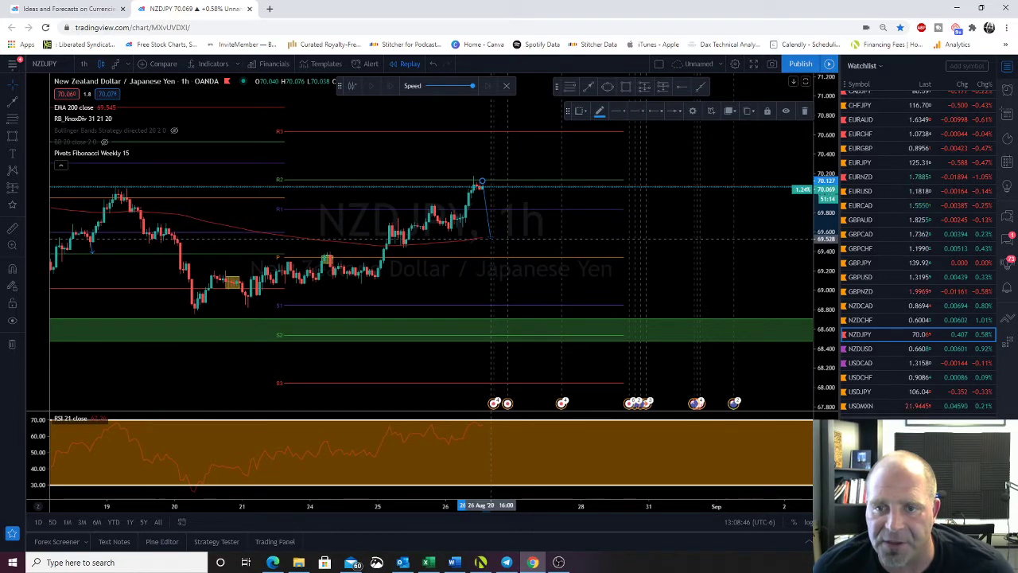
click(463, 280)
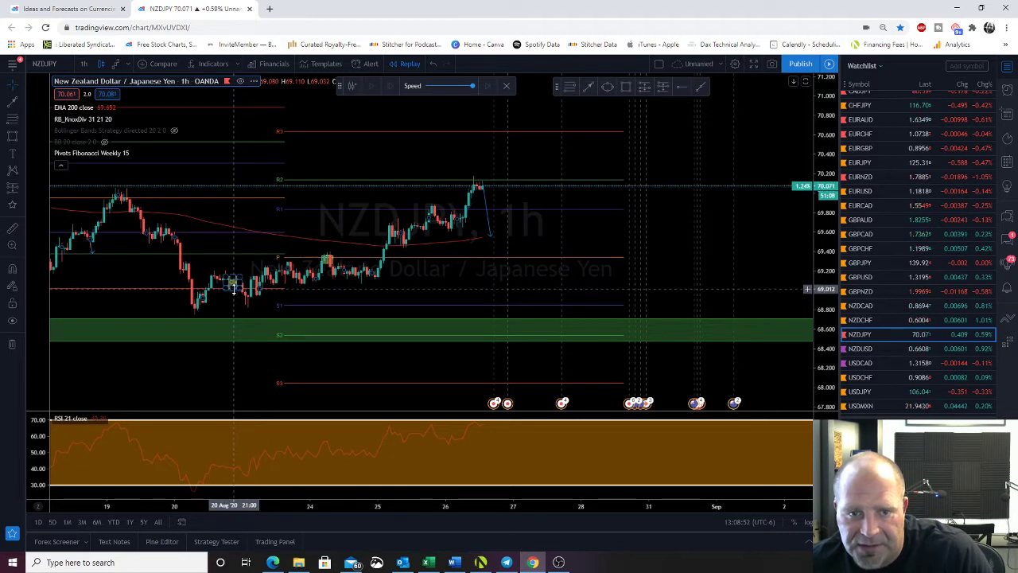
Switch the chart to NZDUSD and draw a vertical rising arrow from the latest candle's price up to weekly R1
click(861, 348)
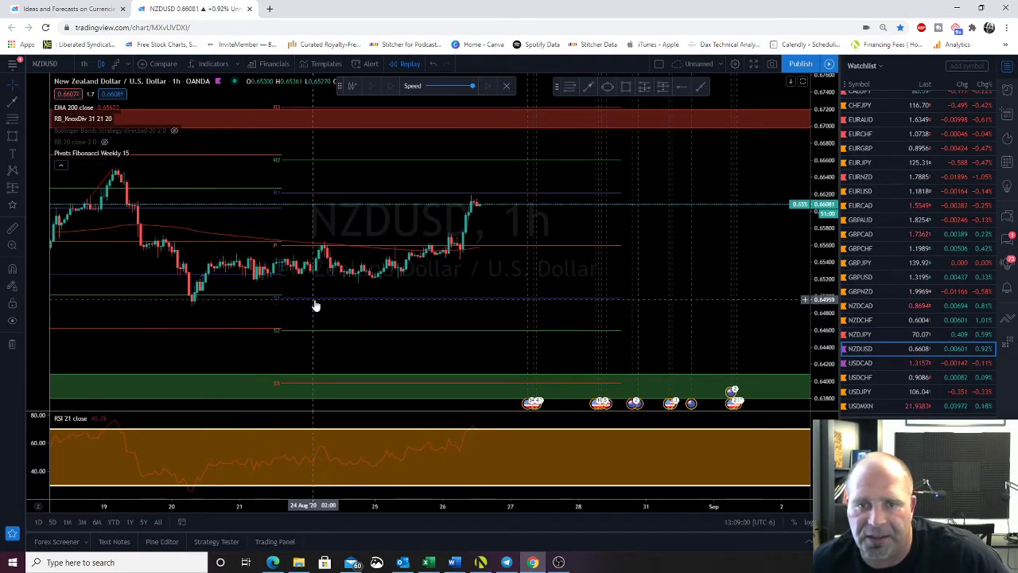
scroll(281, 302, down, 2)
drag(282, 304, 357, 299)
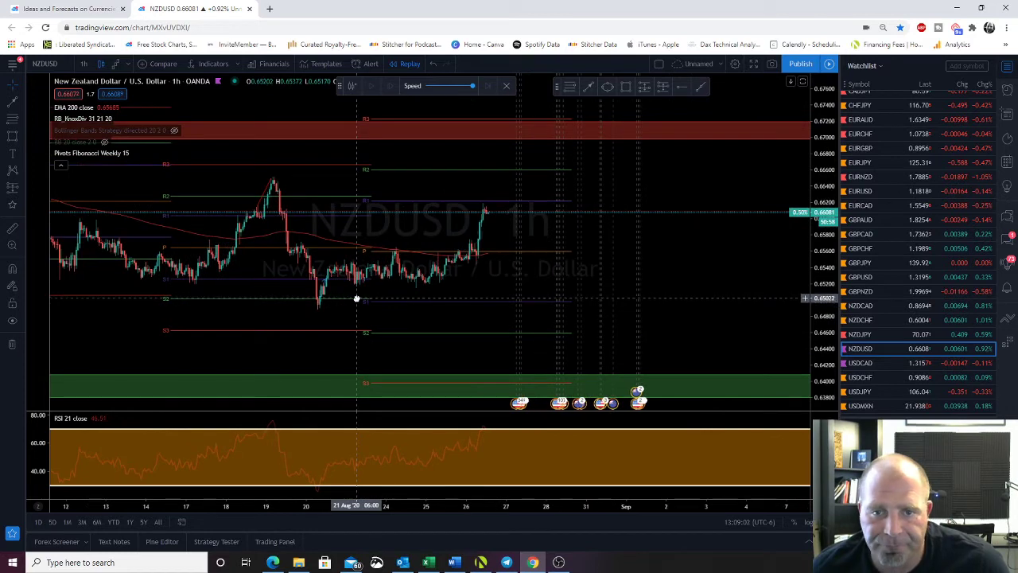
scroll(402, 277, up, 5)
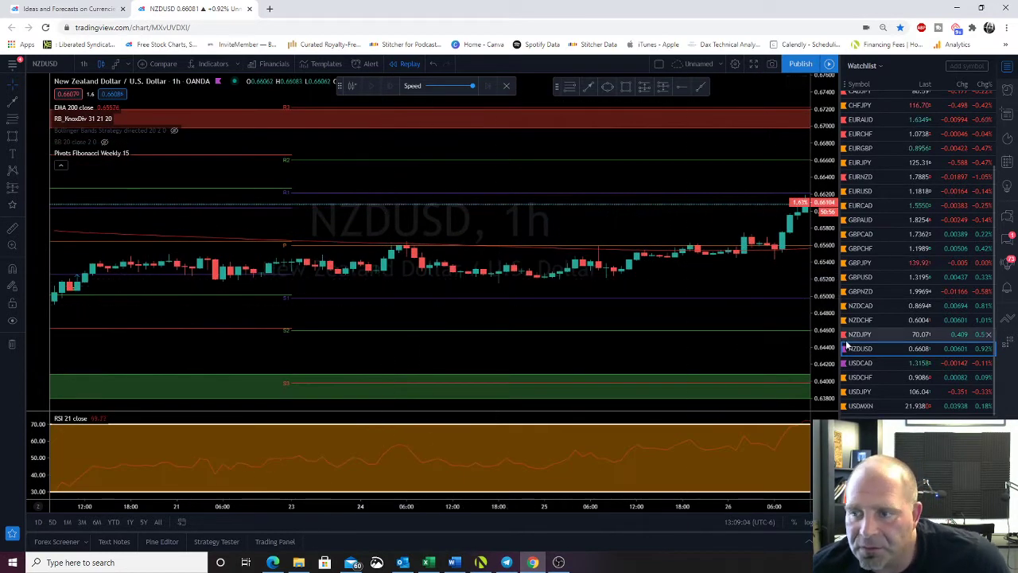
drag(818, 262, 818, 127)
drag(646, 325, 552, 329)
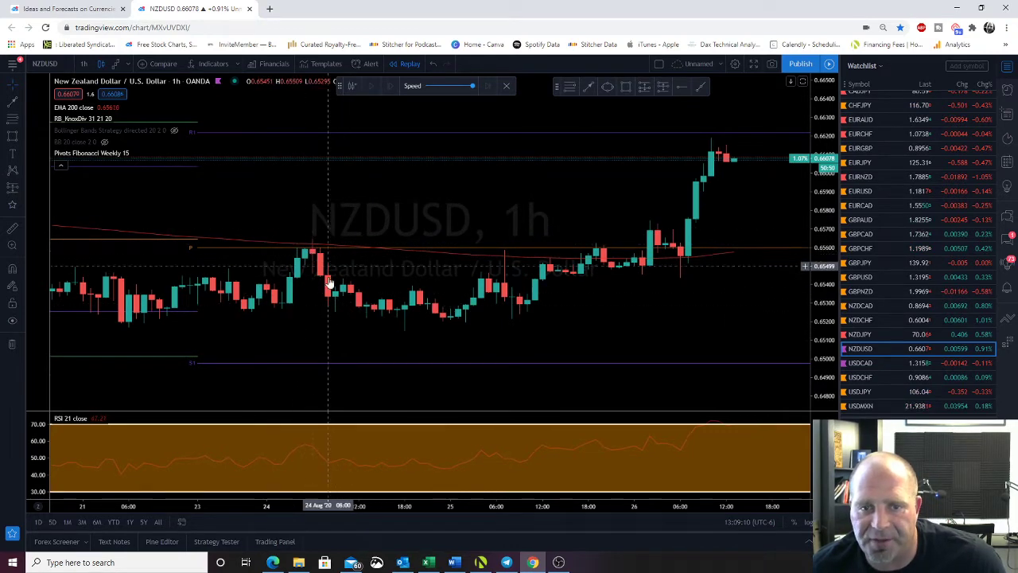
drag(337, 323, 307, 326)
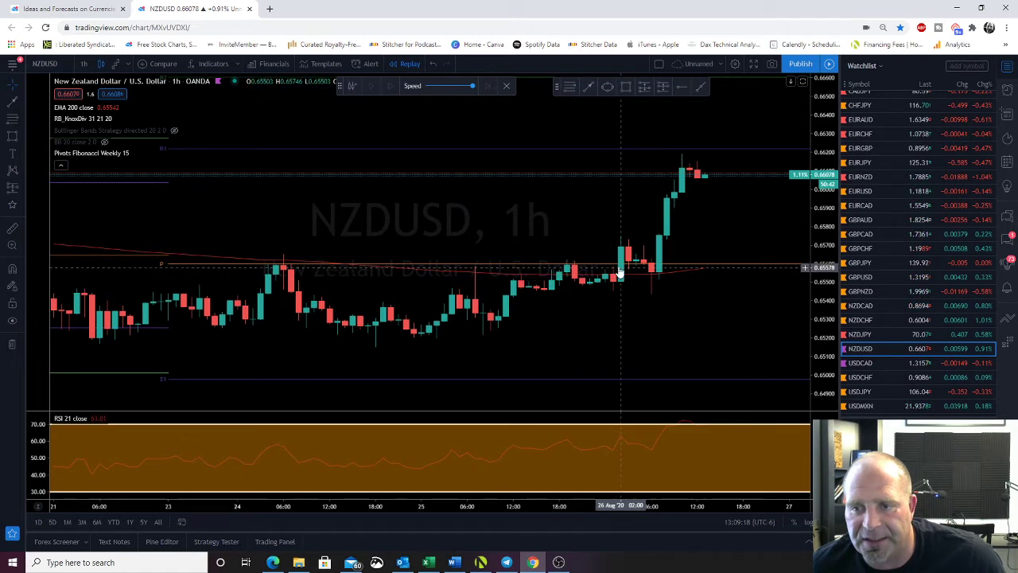
drag(825, 328, 825, 303)
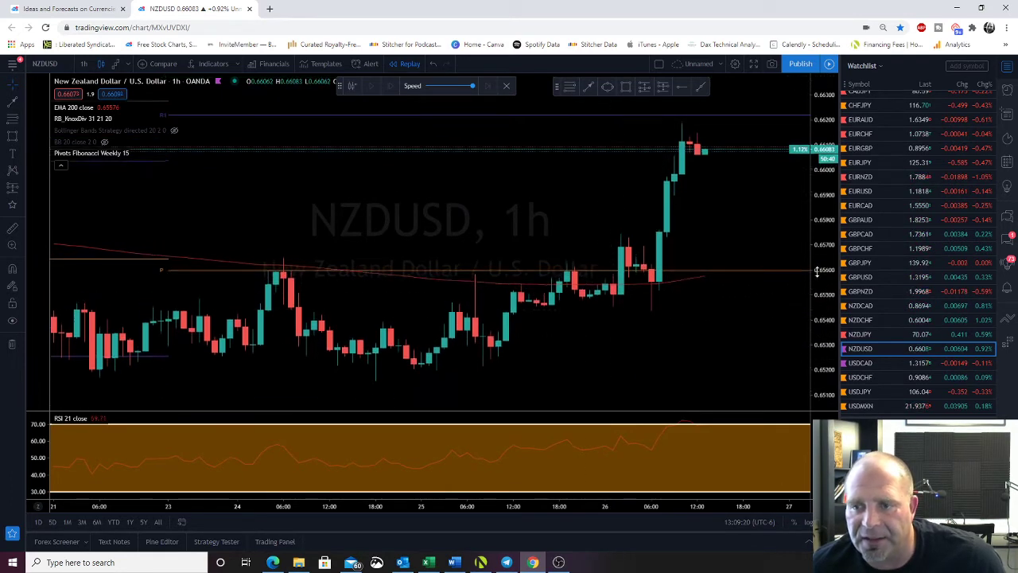
drag(677, 330, 563, 375)
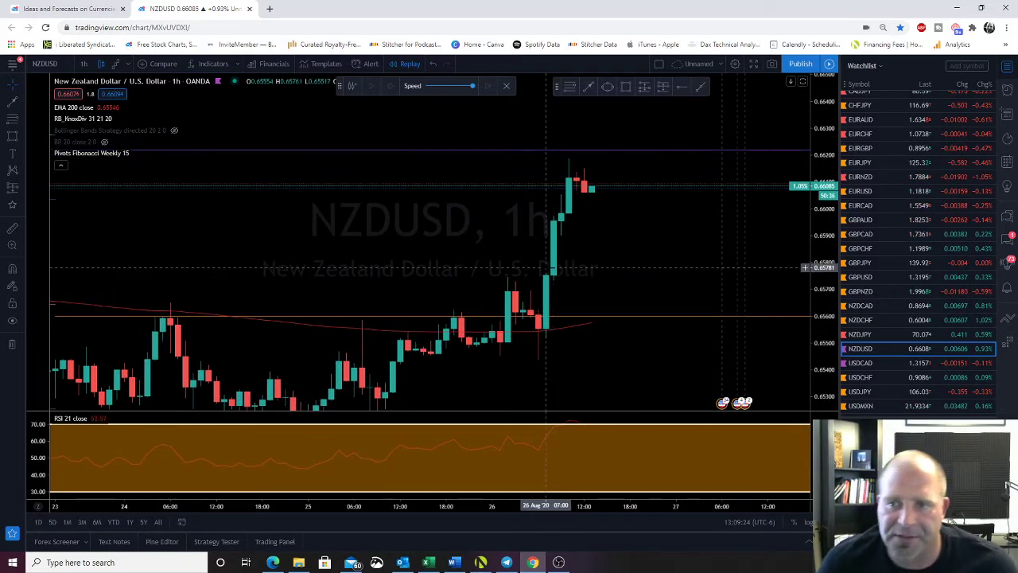
click(589, 86)
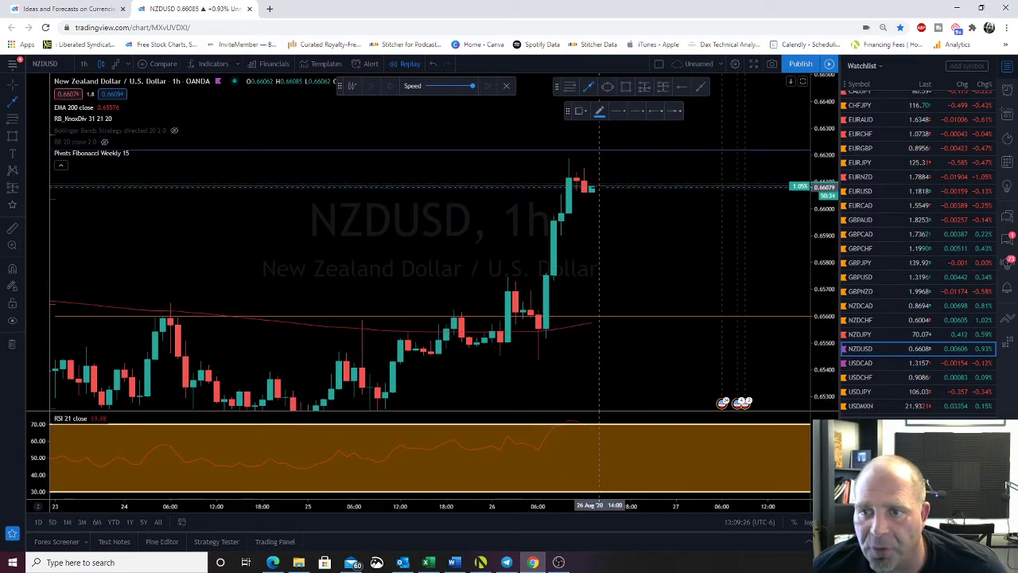
click(599, 187)
click(599, 152)
Measure the distance on NZDUSD from the latest candle's price to weekly R1, and review the surrounding price action
drag(600, 260, 527, 281)
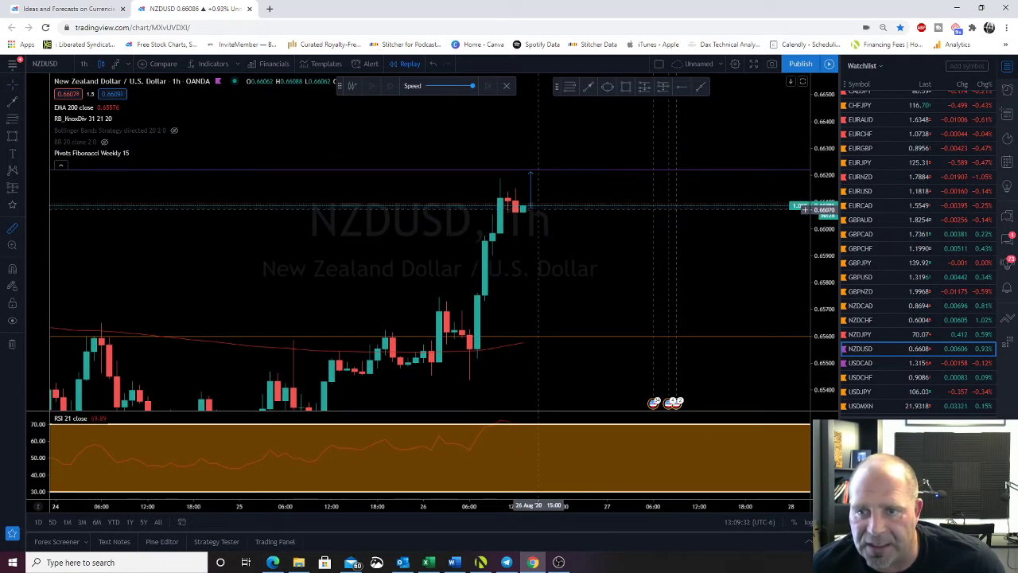
click(538, 207)
click(538, 171)
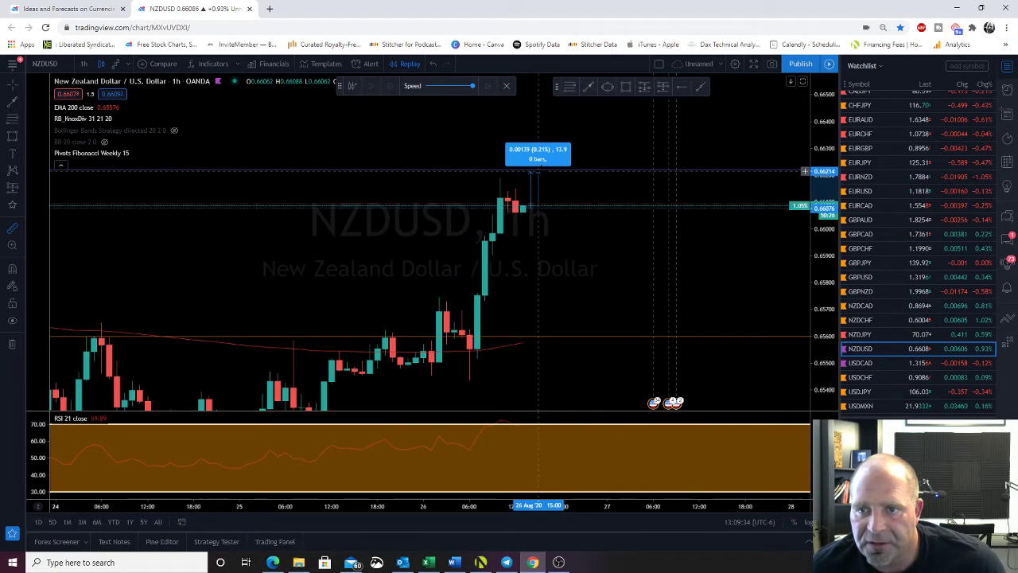
click(538, 192)
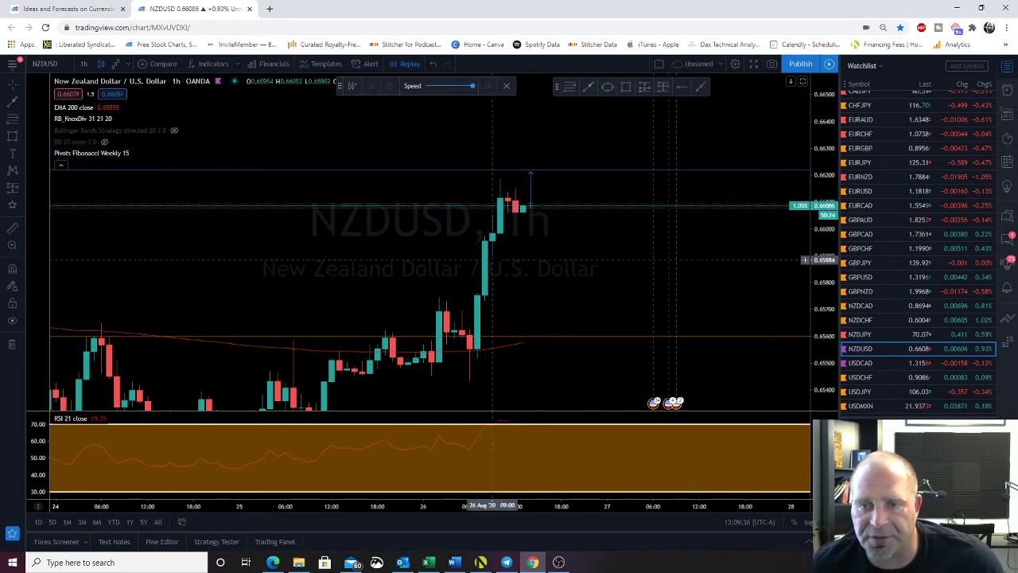
drag(529, 267, 568, 273)
drag(477, 232, 503, 322)
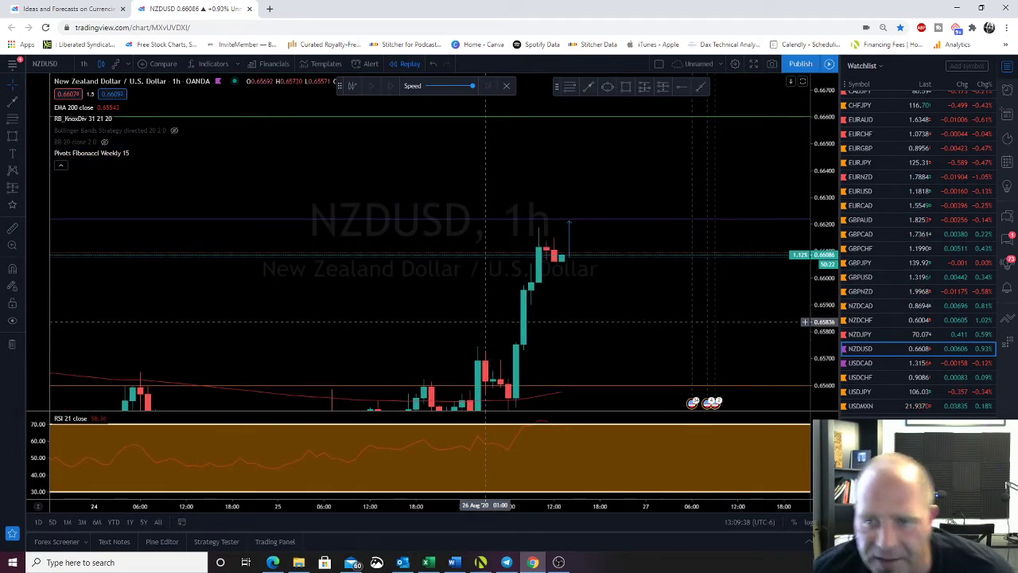
scroll(508, 299, down, 5)
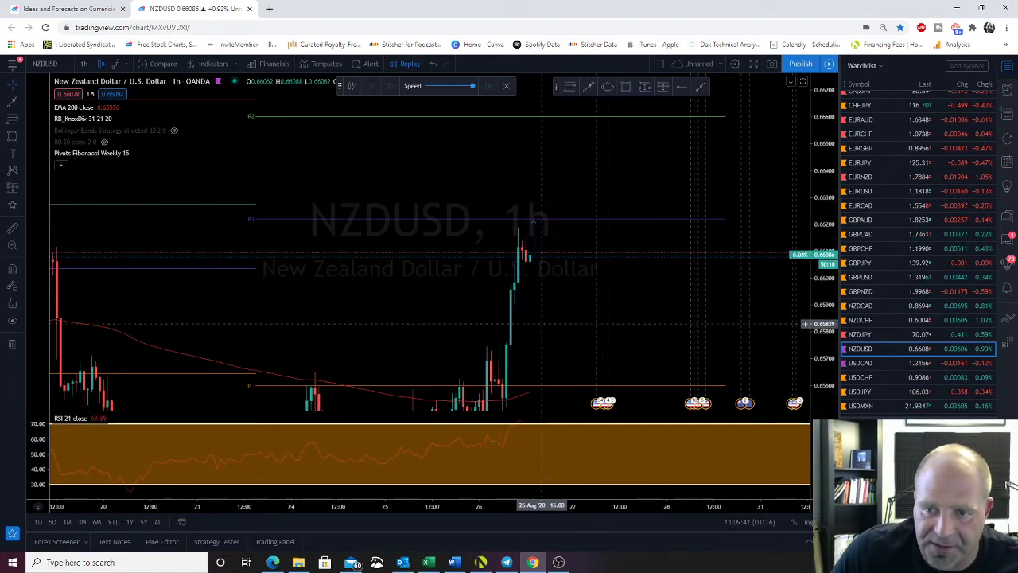
drag(541, 322, 501, 270)
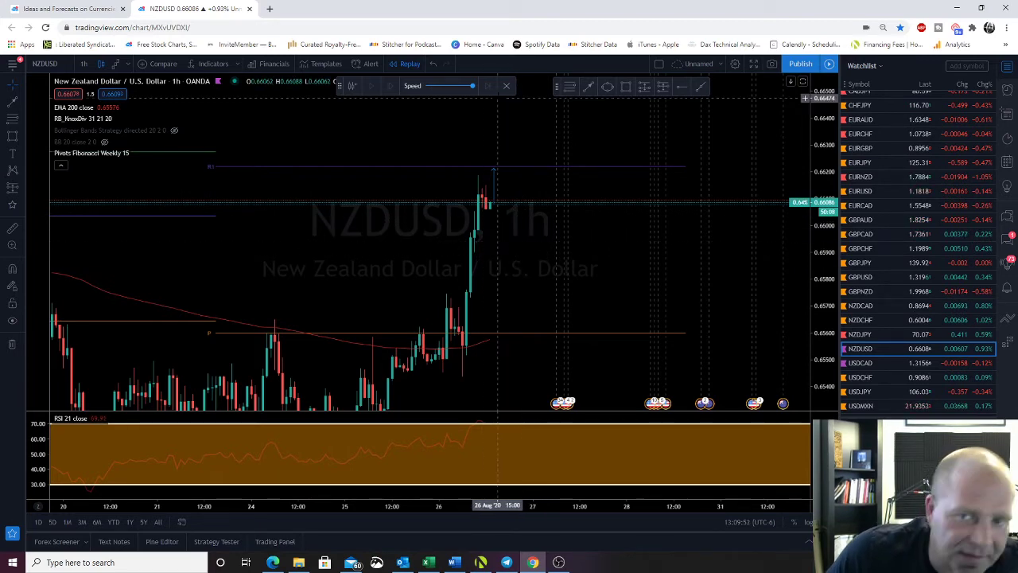
Switch the chart to USDCAD and delete the two small yellow rectangles on the 24 and 25 Aug price moves
click(860, 364)
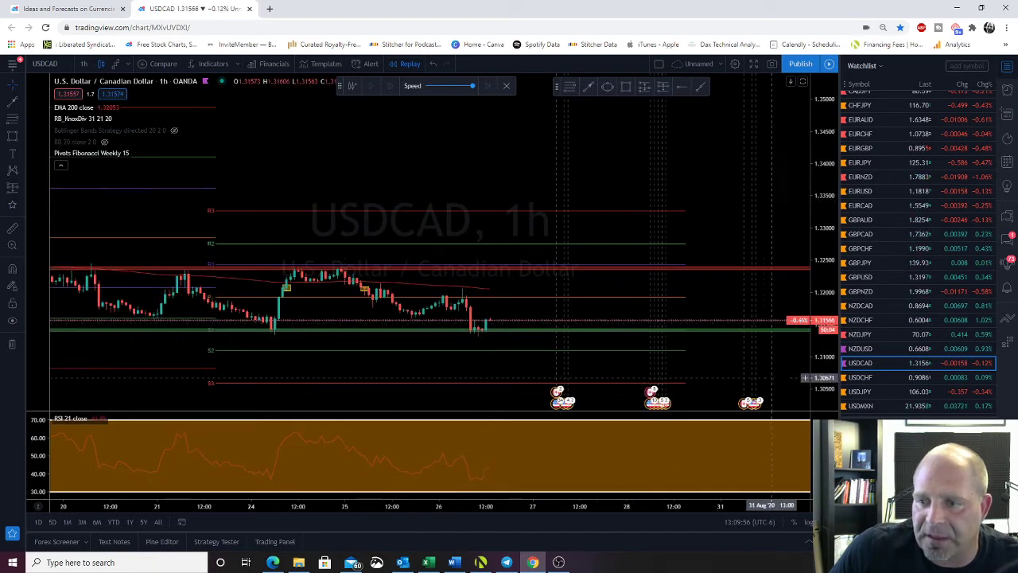
drag(823, 374, 785, 176)
drag(580, 337, 525, 152)
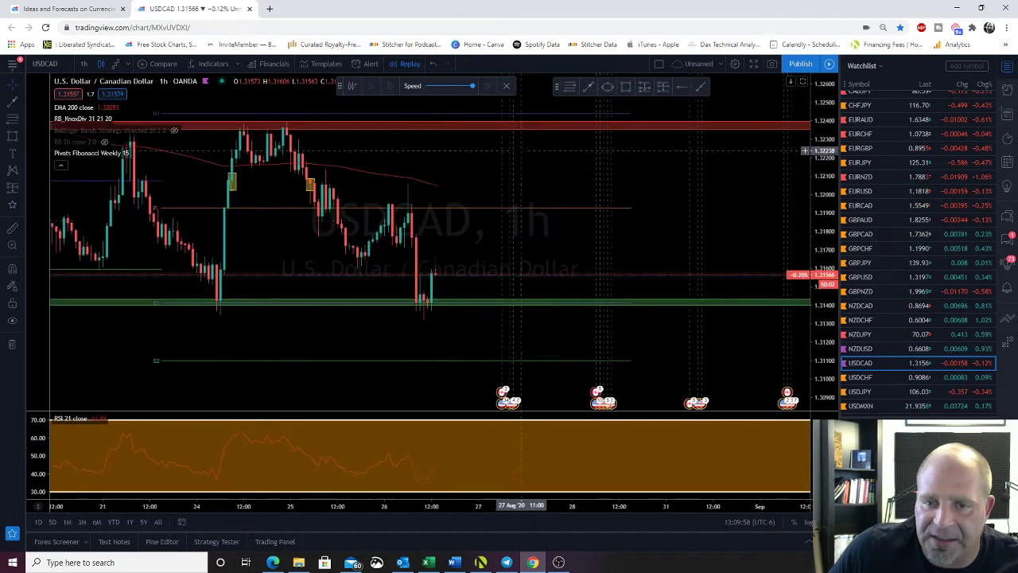
click(307, 188)
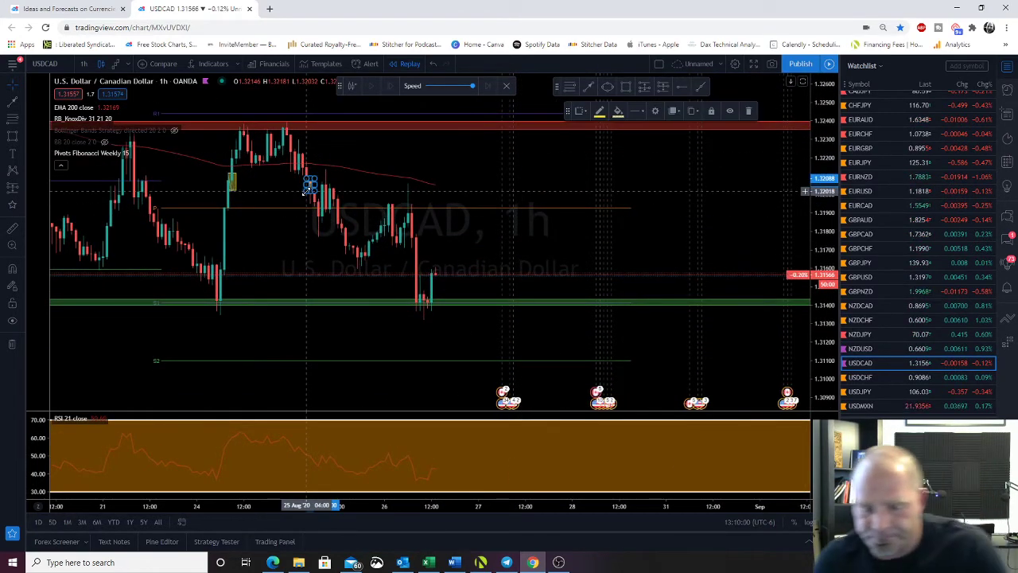
key(Delete)
click(232, 190)
key(Delete)
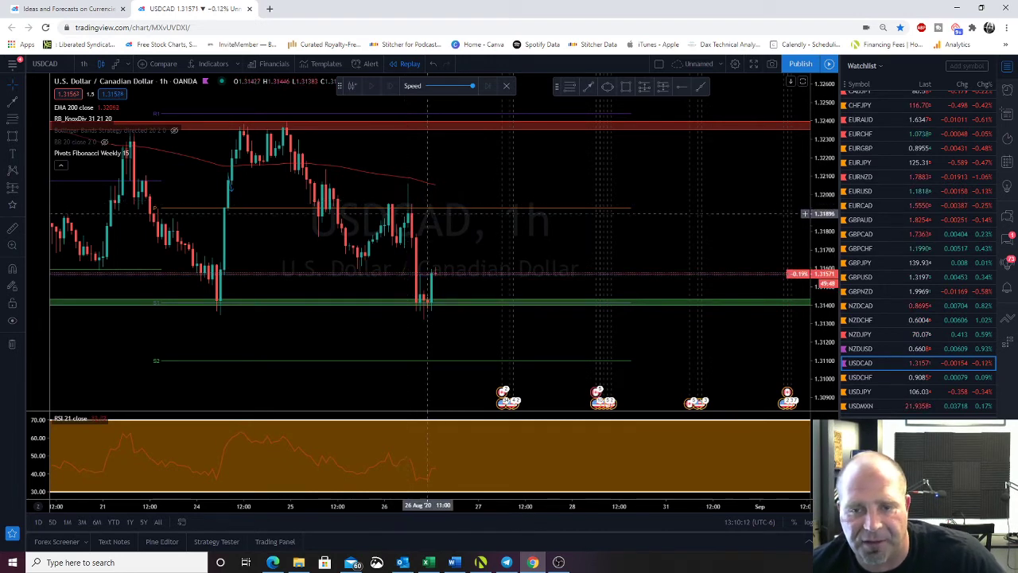
Draw a rising arrow on USDCAD from the green support zone to just below the weekly pivot, starting at 26 Aug 14:00 and ending at about 1.3190
scroll(351, 284, up, 3)
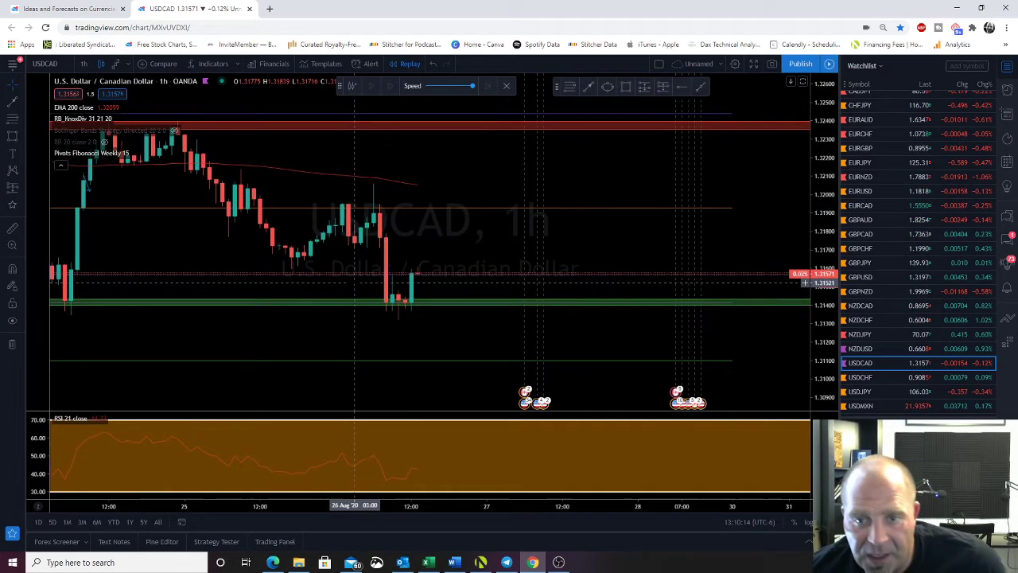
drag(342, 329, 491, 298)
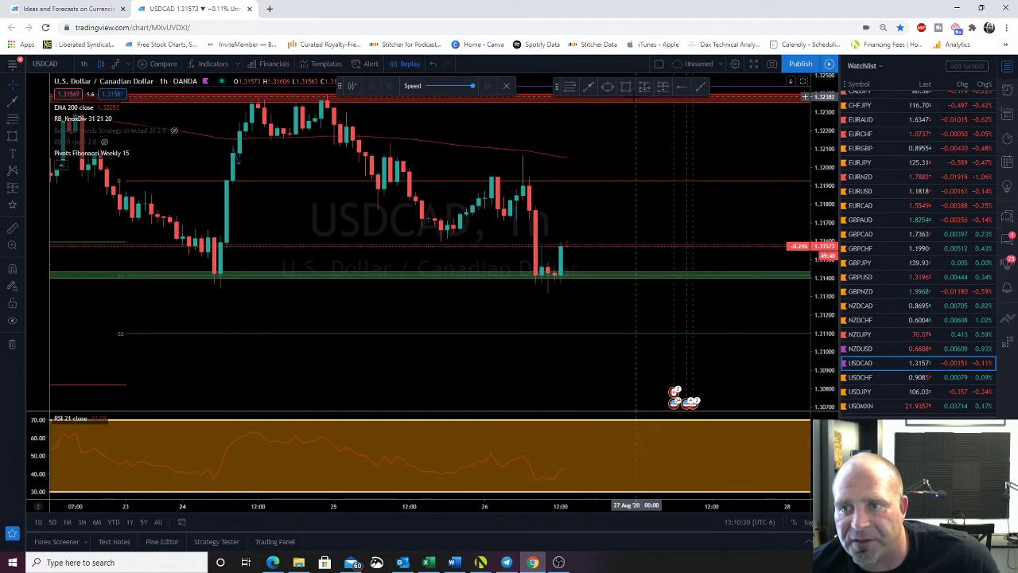
drag(573, 254, 480, 258)
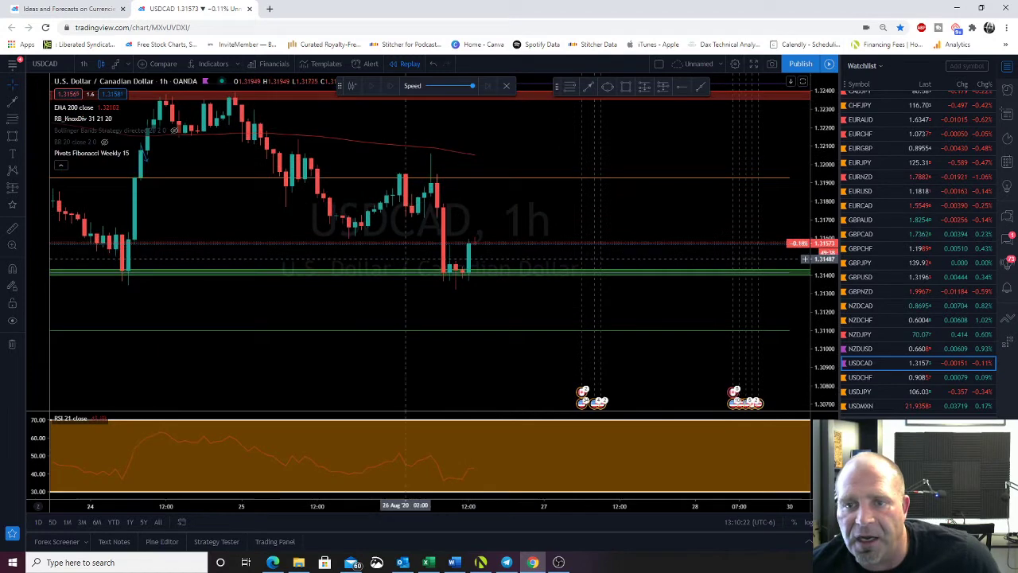
click(588, 88)
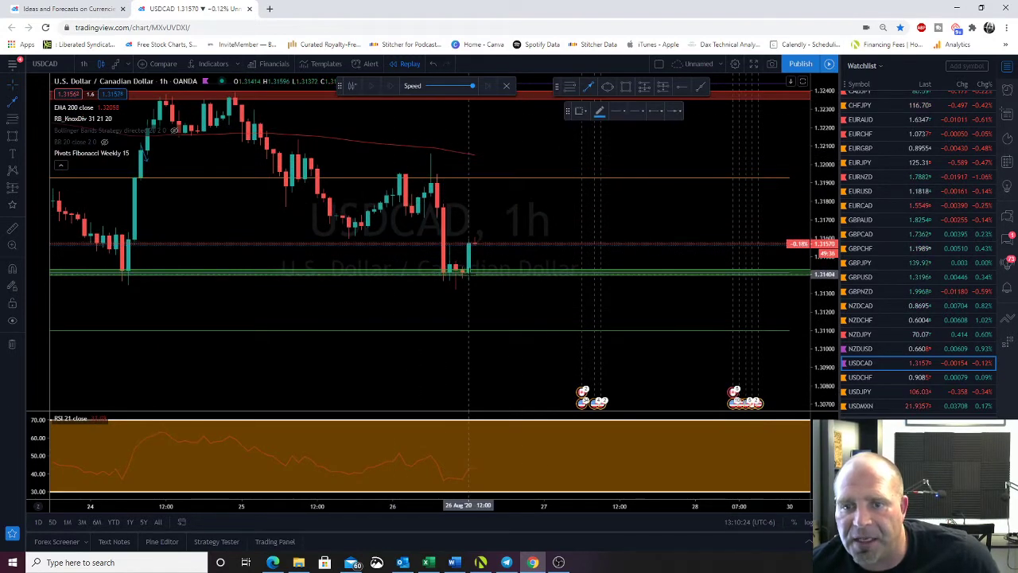
drag(469, 272, 519, 185)
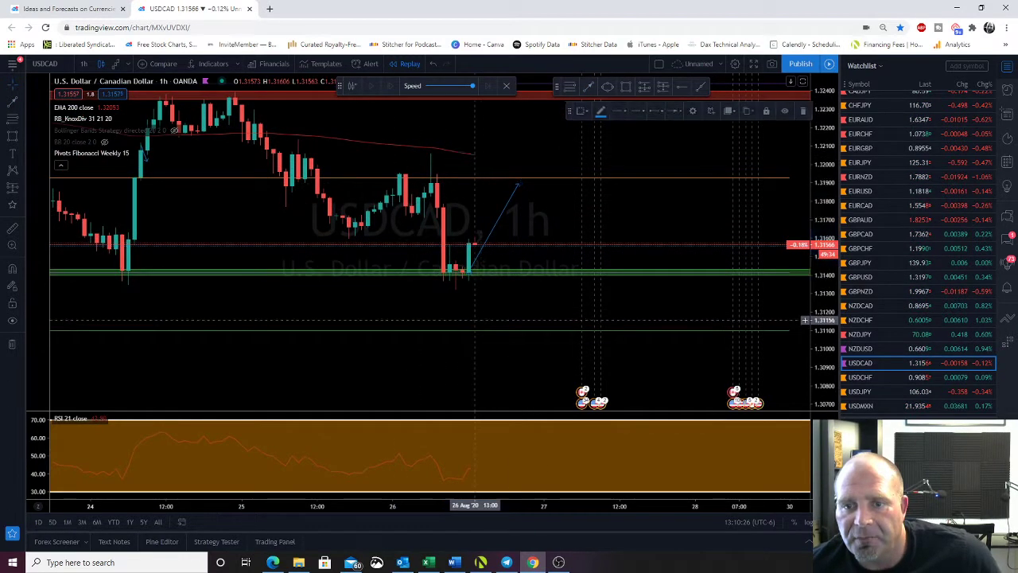
drag(483, 312, 584, 267)
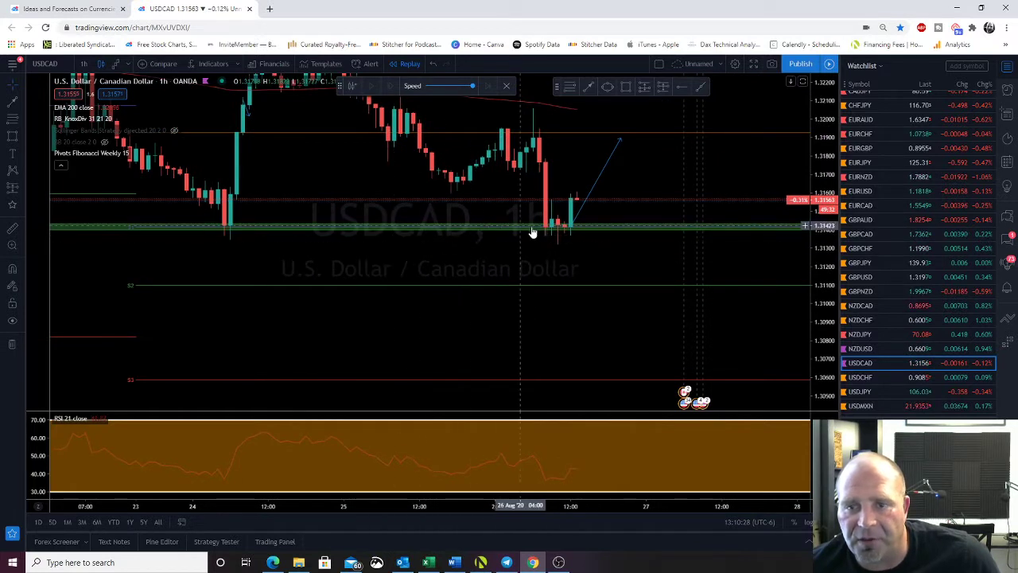
click(574, 227)
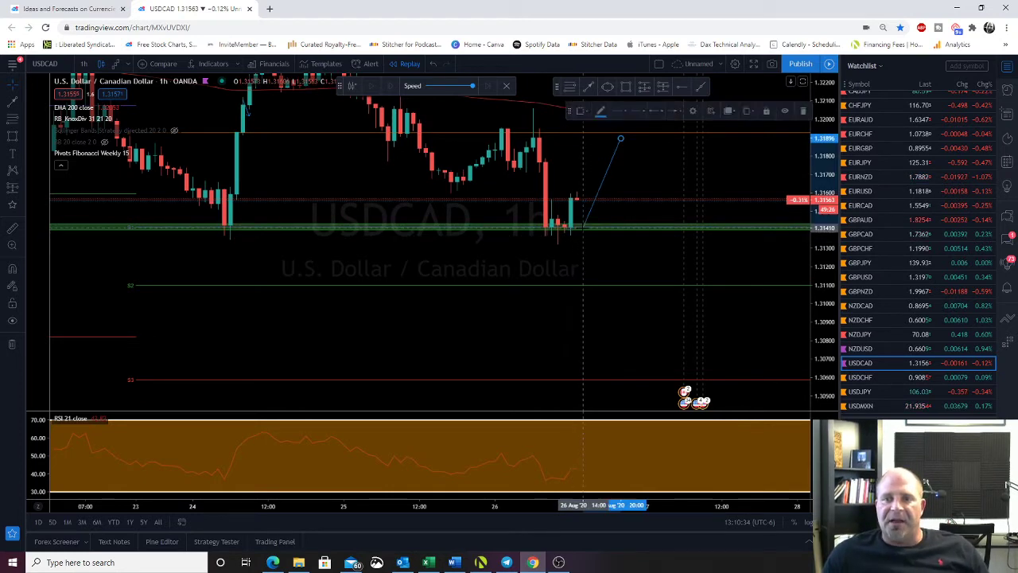
Switch the chart to USDCHF and examine price relative to the weekly pivot, the 200 EMA and the green support zone
key(Down)
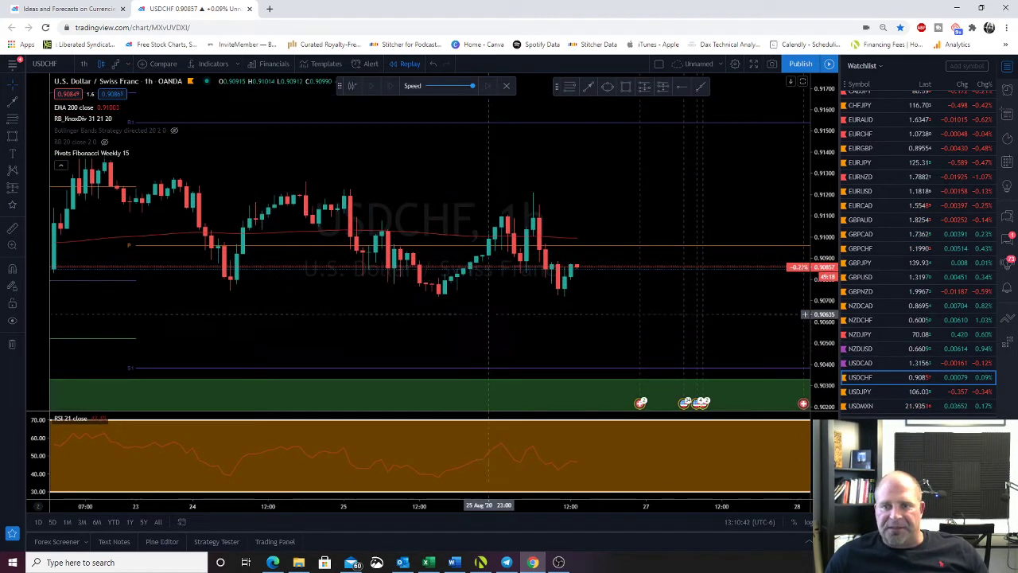
drag(440, 291, 484, 257)
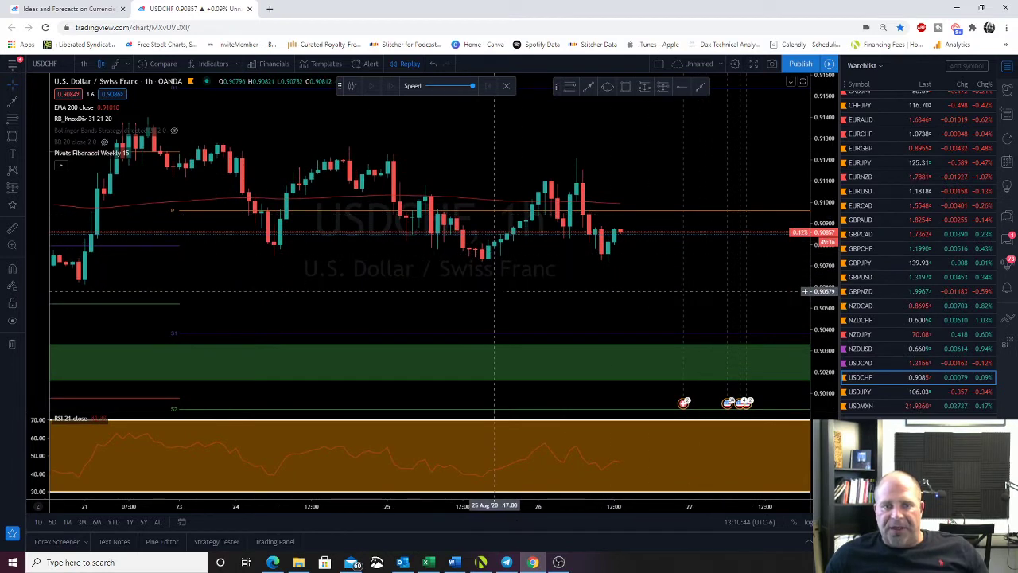
drag(501, 299, 405, 302)
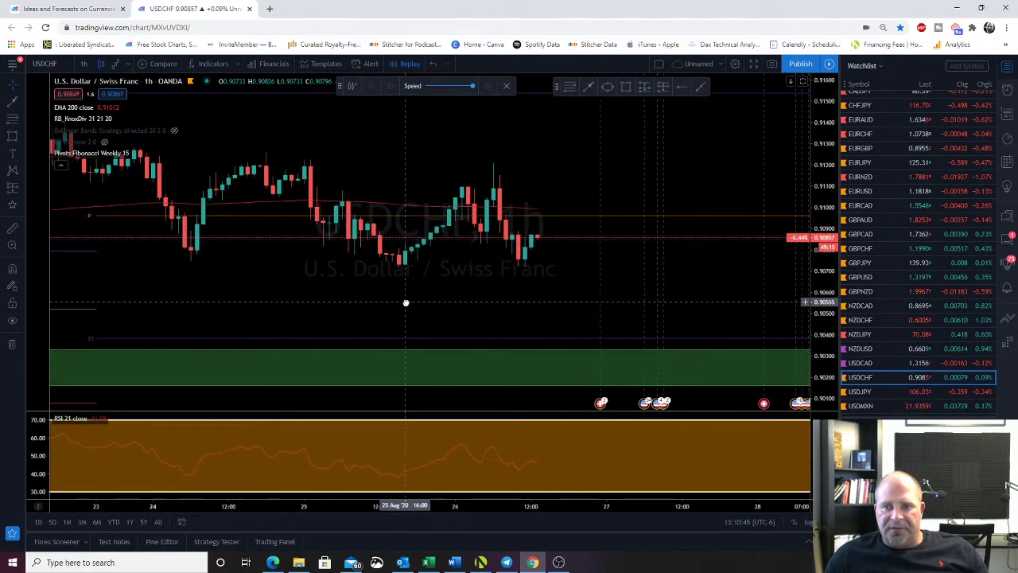
Switch the chart to USDJPY and examine the latest candles against the yellow zone, the 200 EMA and the weekly pivot
click(859, 393)
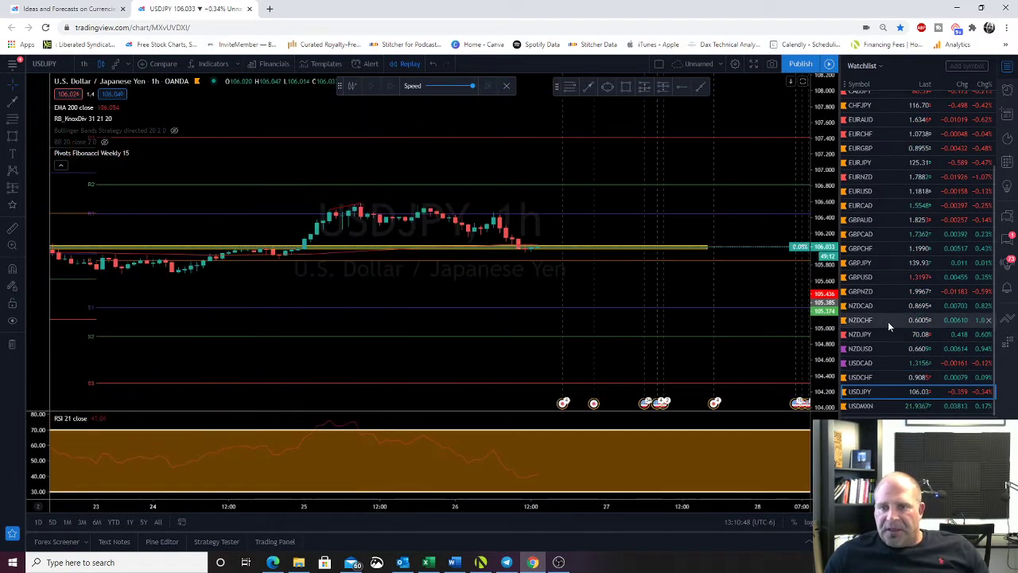
drag(824, 363, 829, 121)
drag(463, 337, 457, 377)
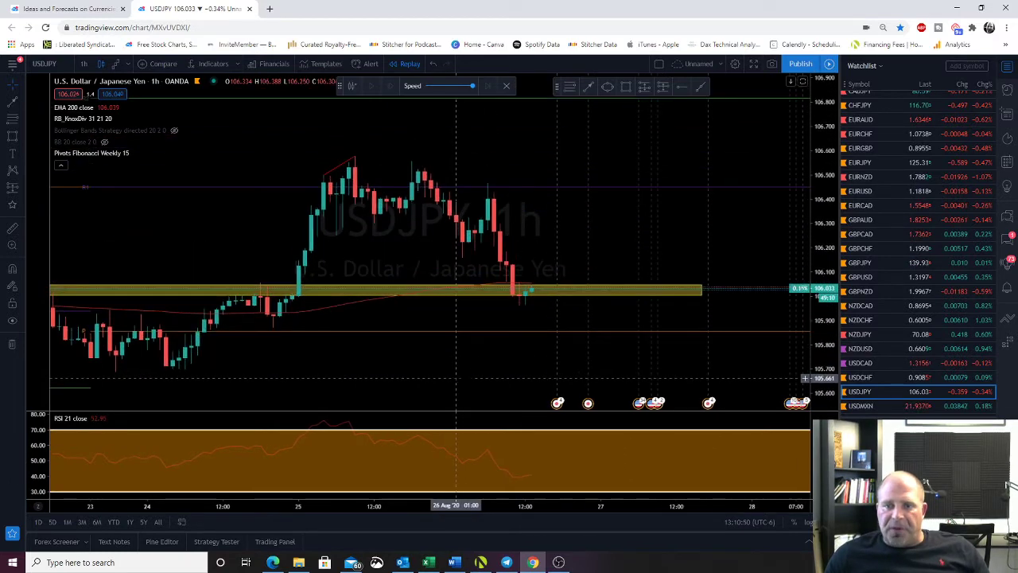
mouse_move(338, 386)
mouse_down()
mouse_move(414, 386)
mouse_move(337, 389)
mouse_up()
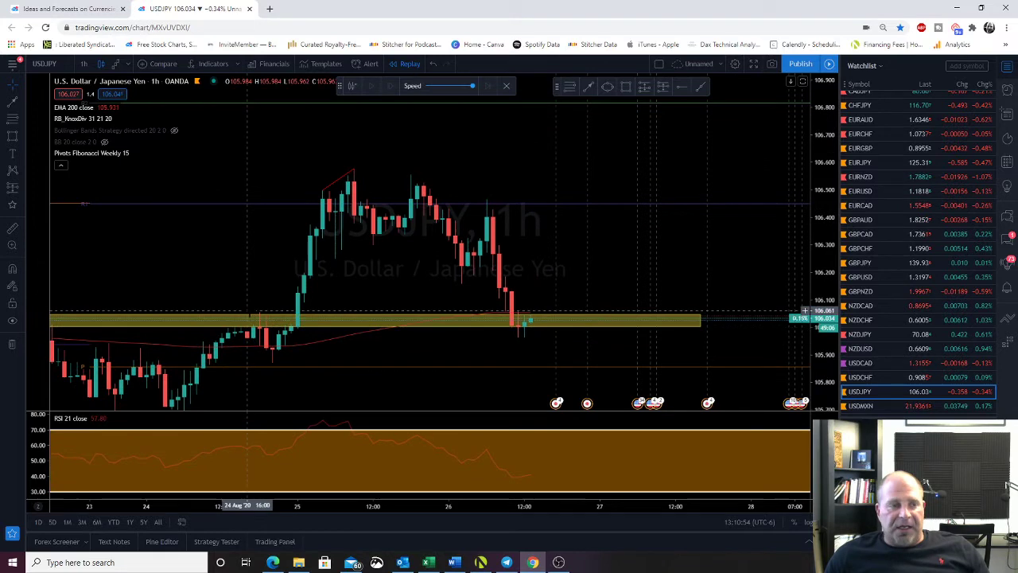
drag(349, 276, 377, 246)
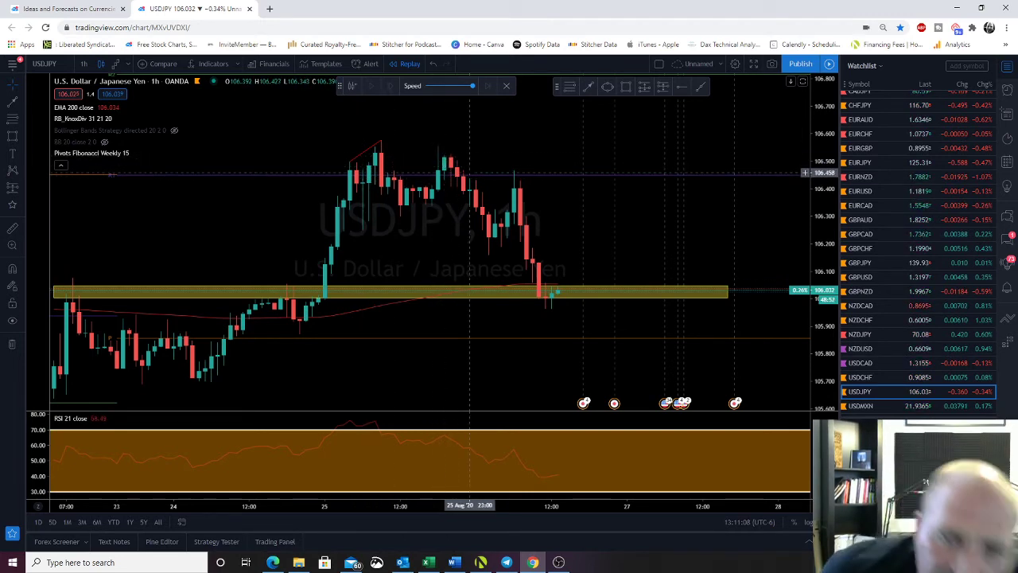
drag(462, 237, 505, 244)
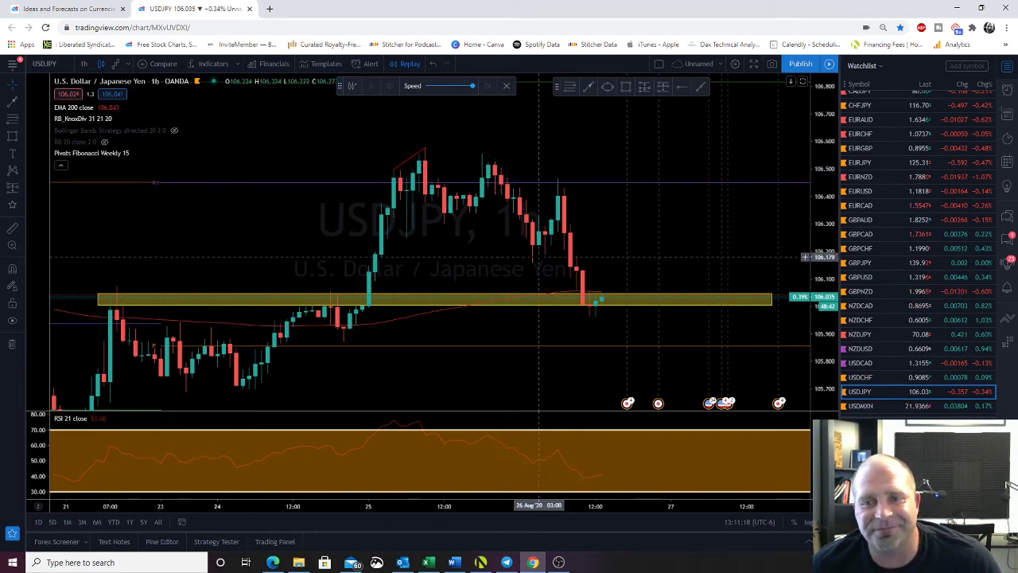
scroll(521, 246, up, 3)
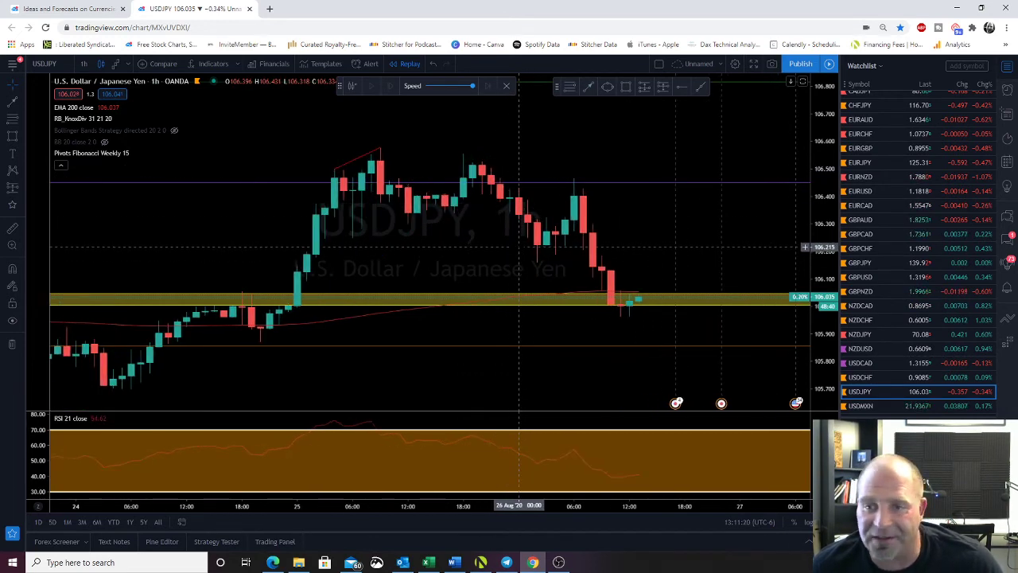
drag(680, 253, 654, 205)
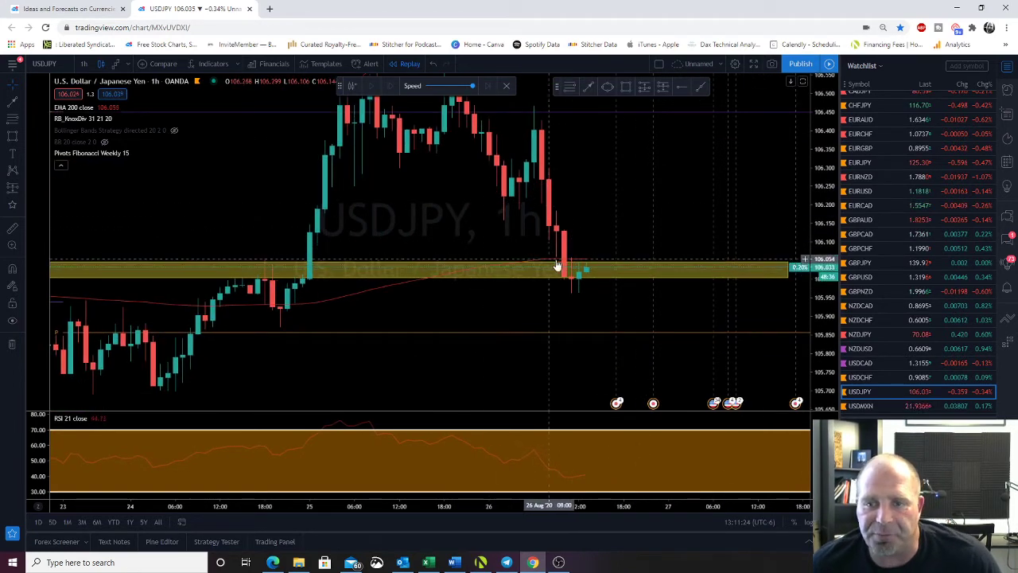
Narrow the yellow USDJPY zone by lowering its upper edge to about 106.013, starting the zone at 21 Aug 04:00
scroll(614, 319, down, 5)
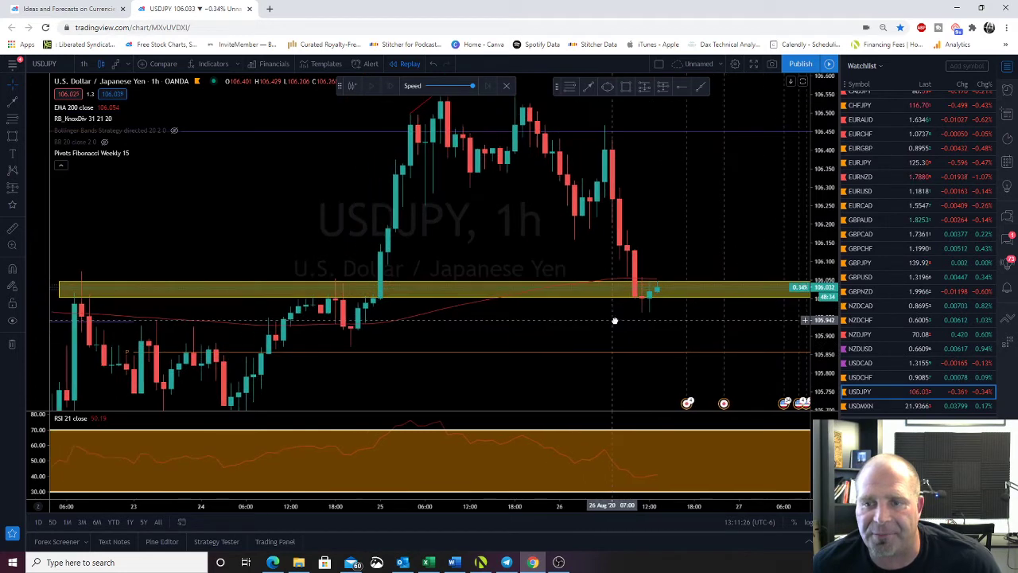
drag(344, 283, 340, 294)
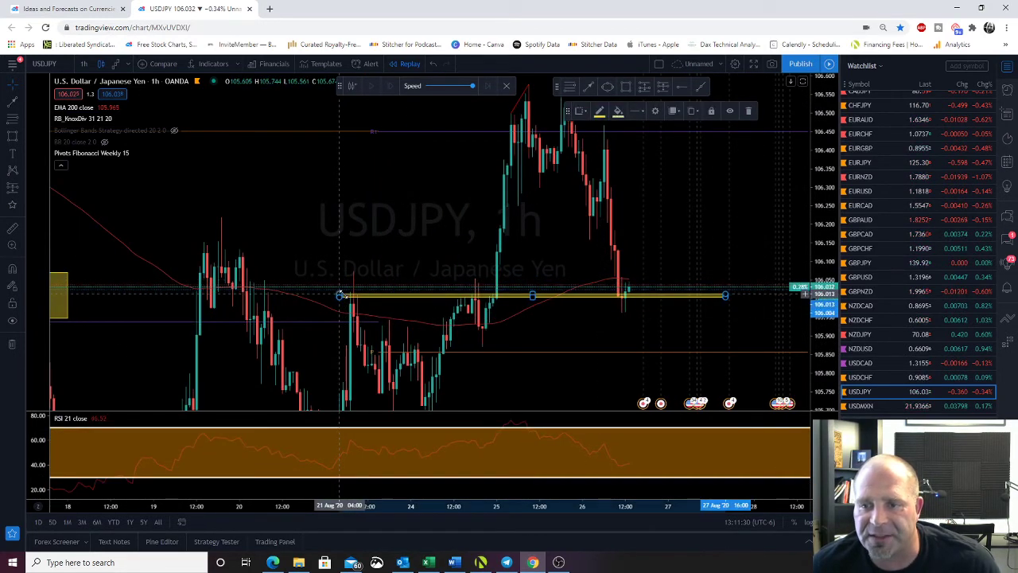
click(514, 323)
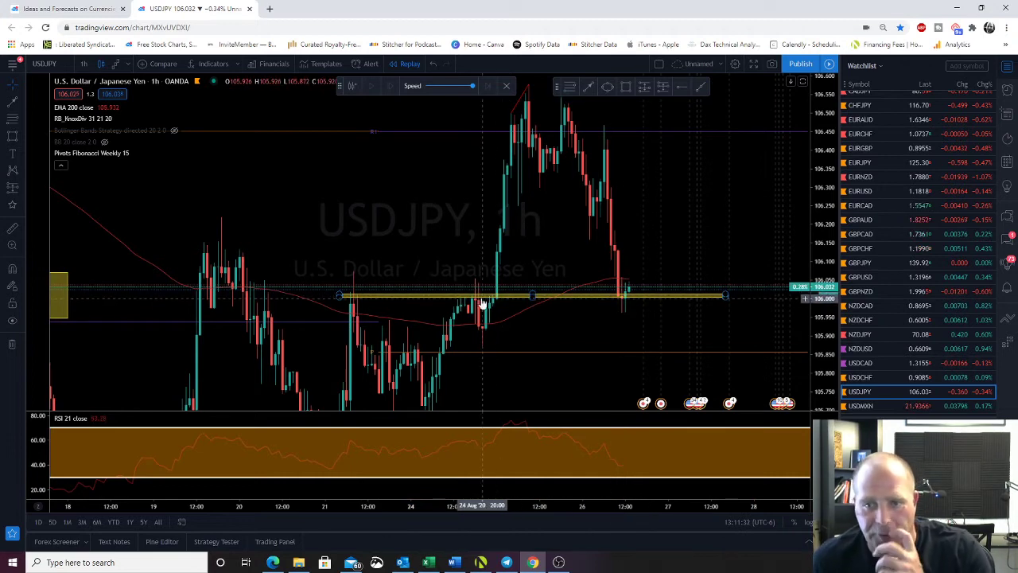
Draw a rising arrow on USDJPY from the yellow zone at 26 Aug 13:00 to about 106.446 at 27 Aug 06:00
drag(601, 334, 518, 322)
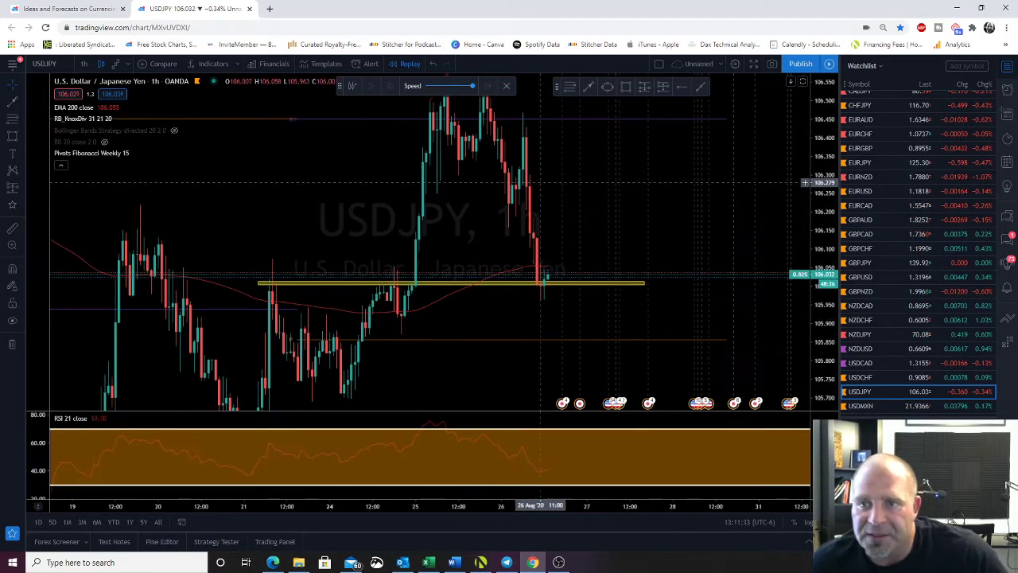
click(589, 89)
drag(548, 279, 586, 125)
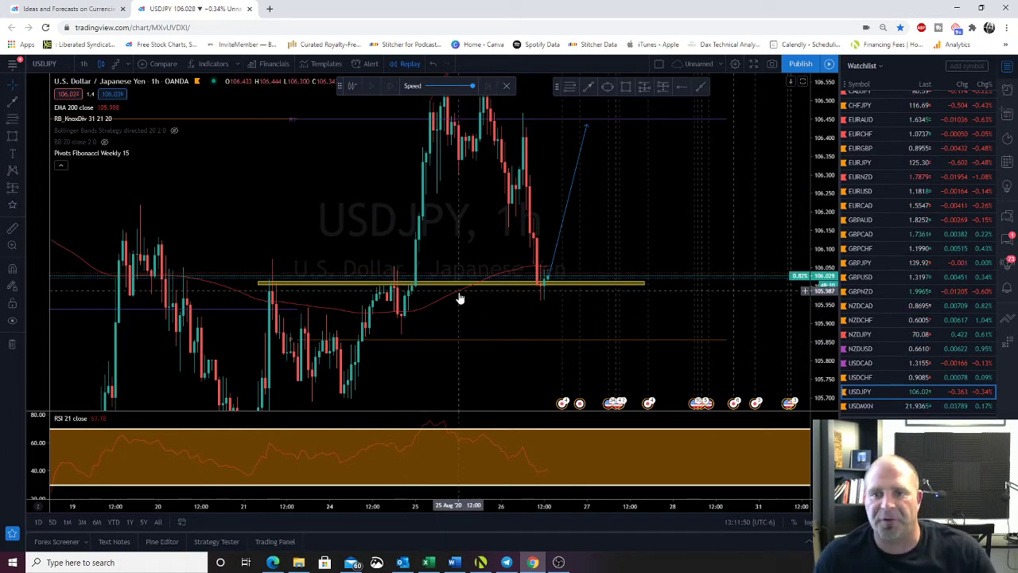
drag(462, 295, 427, 313)
drag(450, 347, 398, 341)
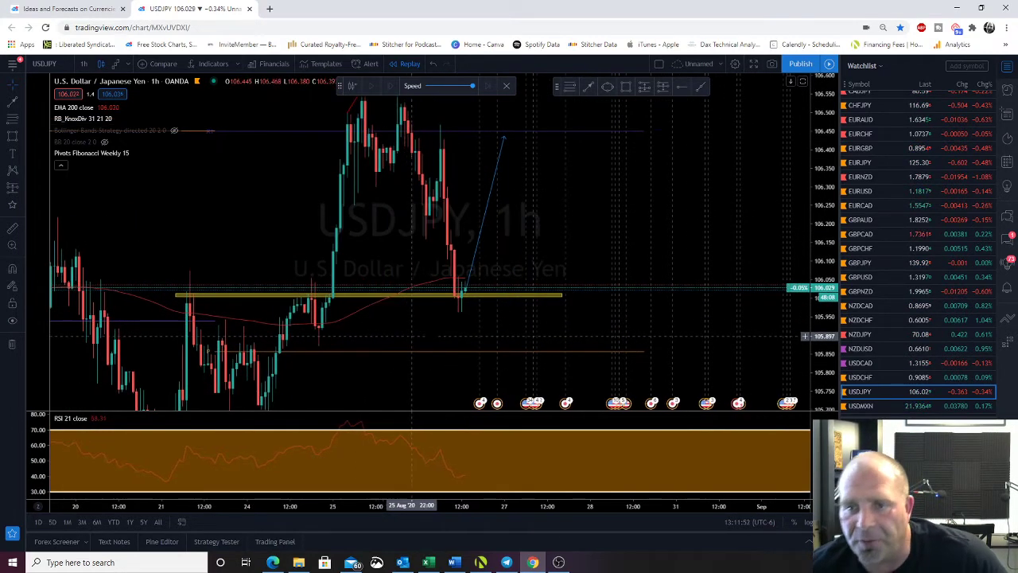
drag(505, 137, 529, 131)
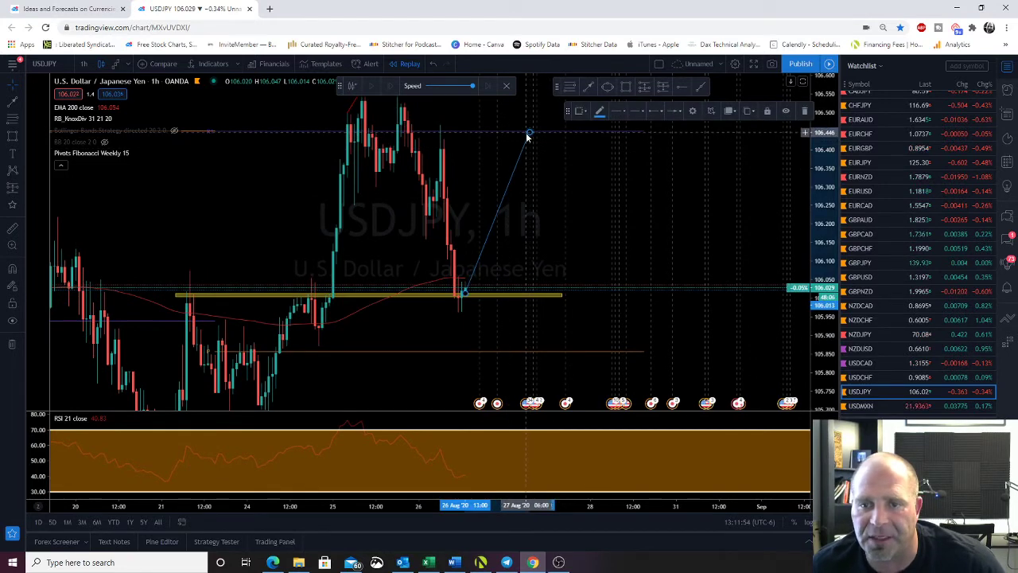